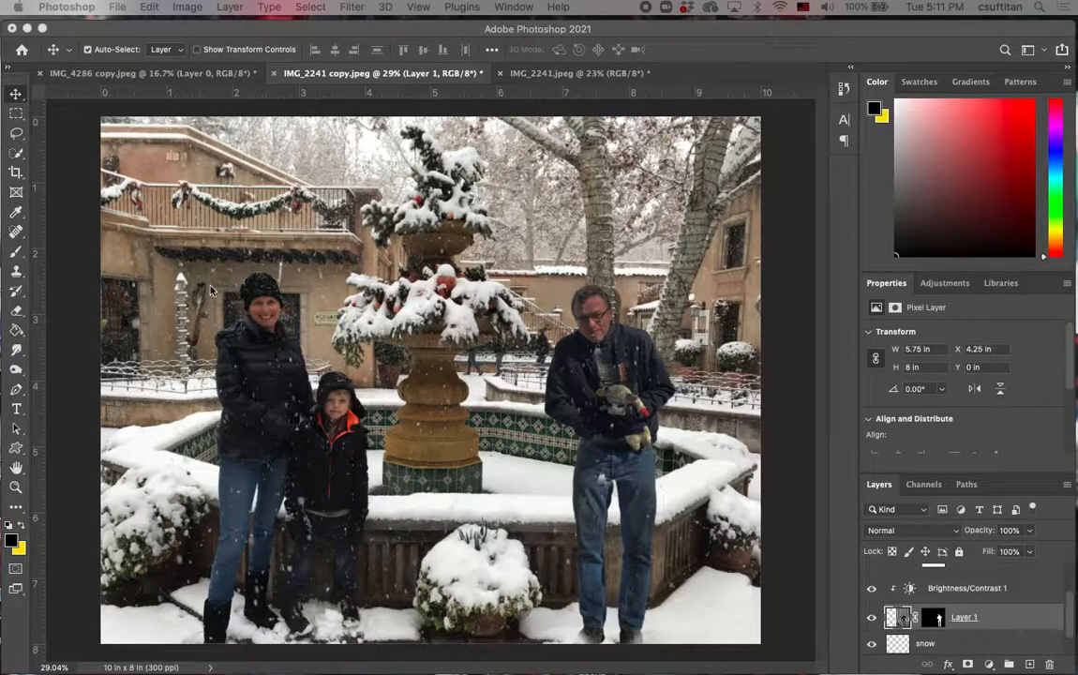
- Look over the source portrait IMG_4286 copy, the original photo IMG_2241, and the finished composite in IMG_2241 copy
{"action": "left_click", "coordinate": [120, 74]}
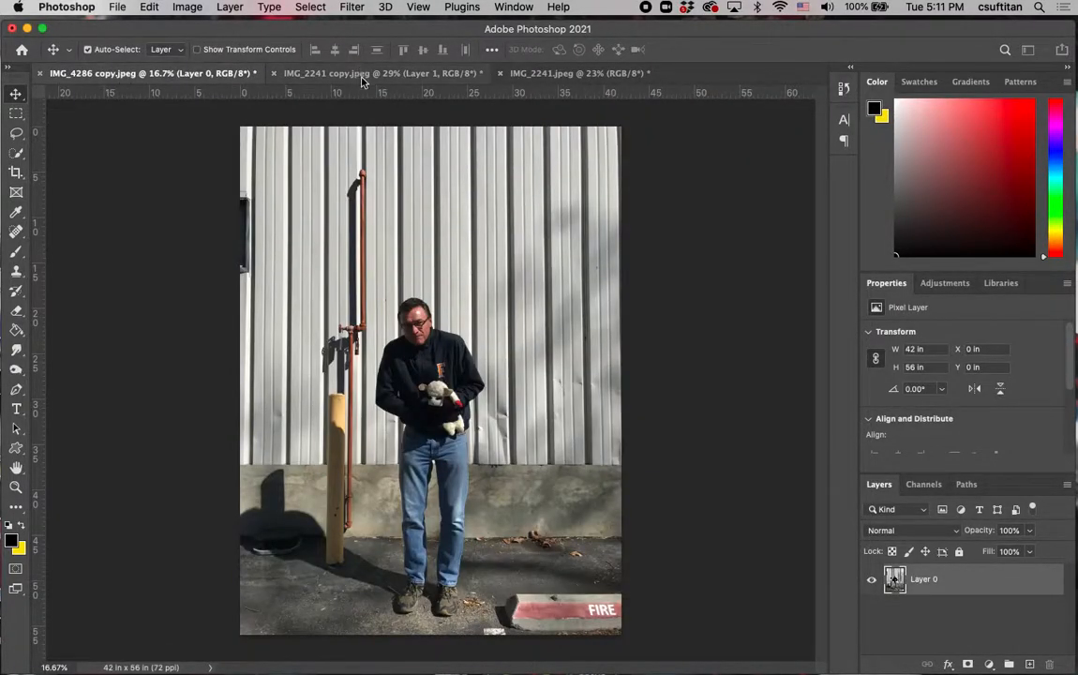
{"action": "left_click", "coordinate": [572, 74]}
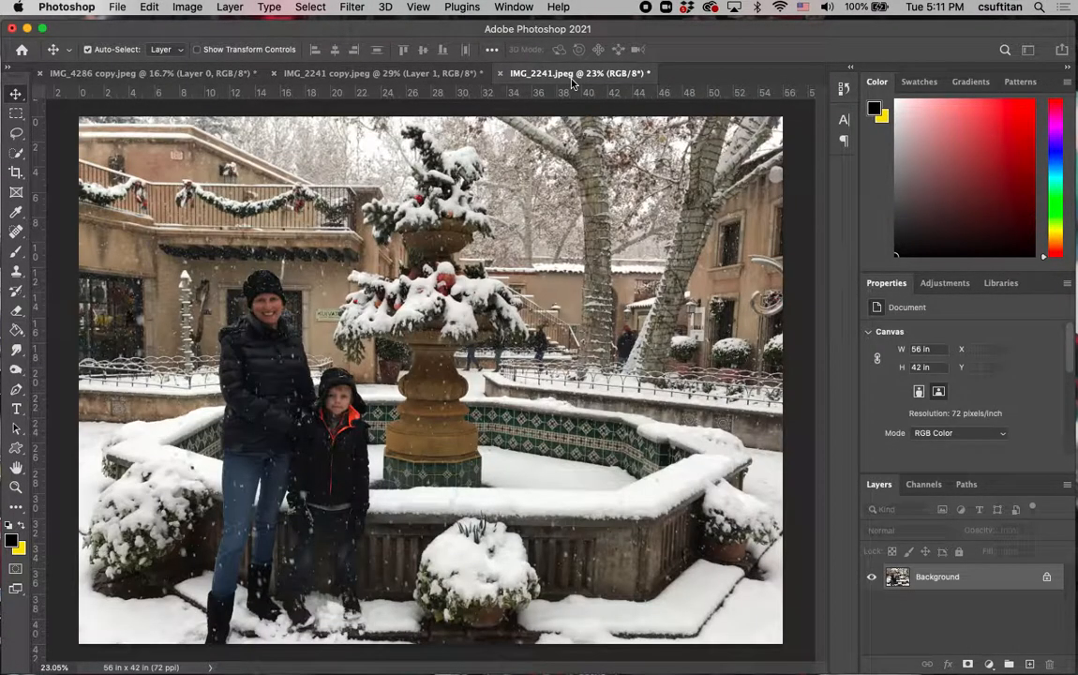
{"action": "left_click", "coordinate": [301, 75]}
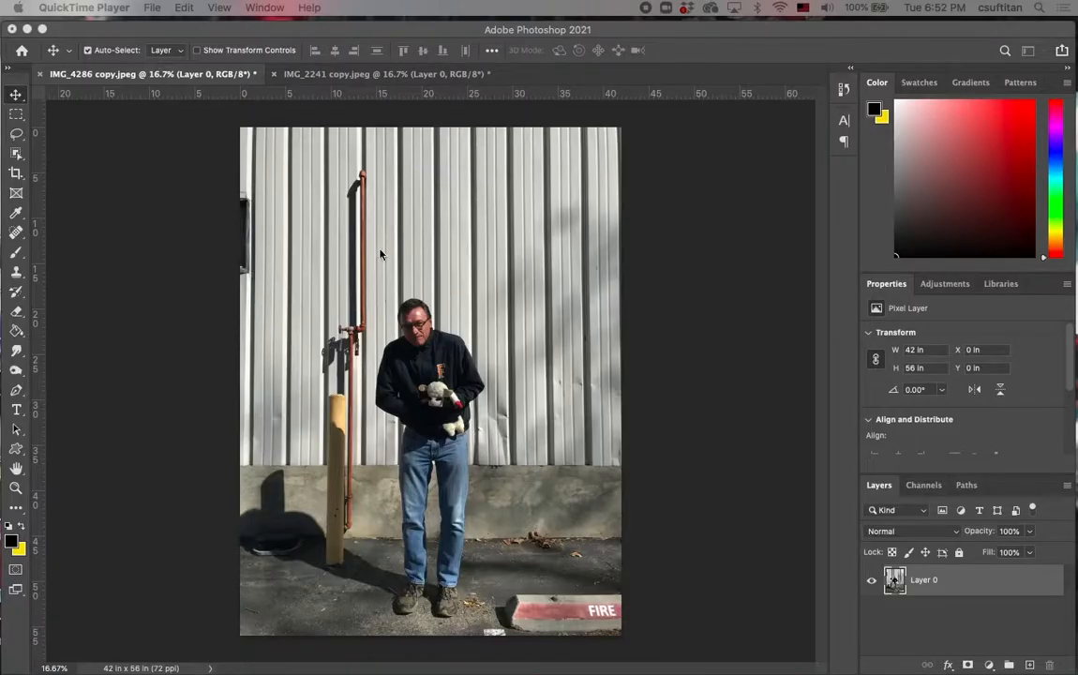
- Bring the man's photo from IMG_4286 copy into the snowy fountain document IMG_2241 copy as a new layer
{"action": "left_click", "coordinate": [343, 84]}
{"action": "left_click", "coordinate": [343, 74]}
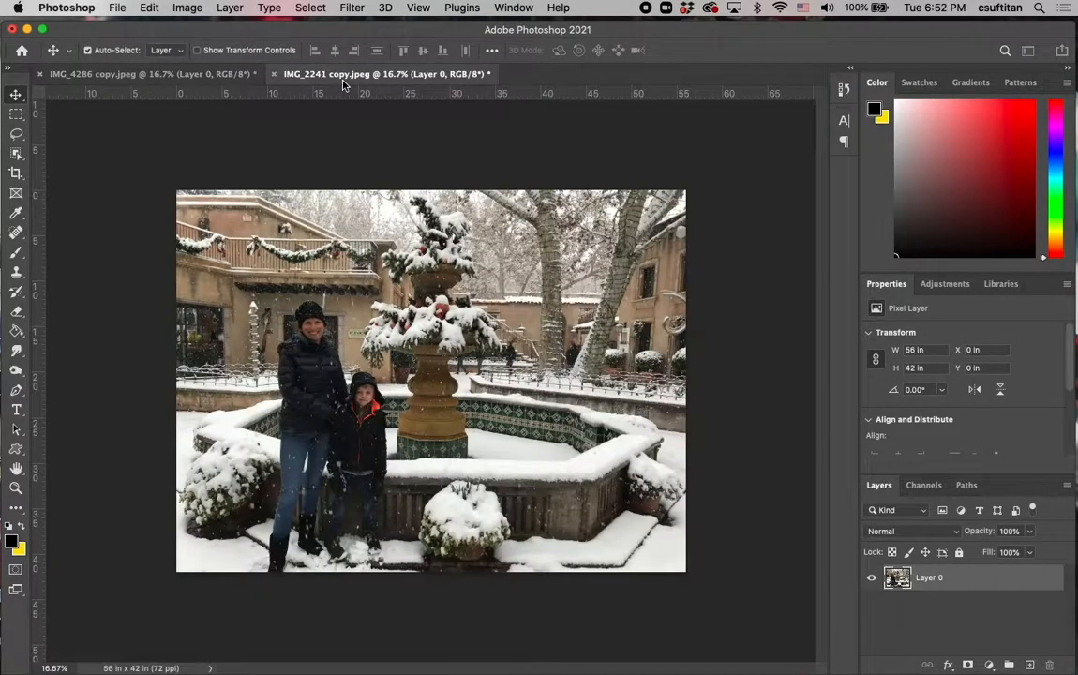
{"action": "left_click", "coordinate": [125, 78]}
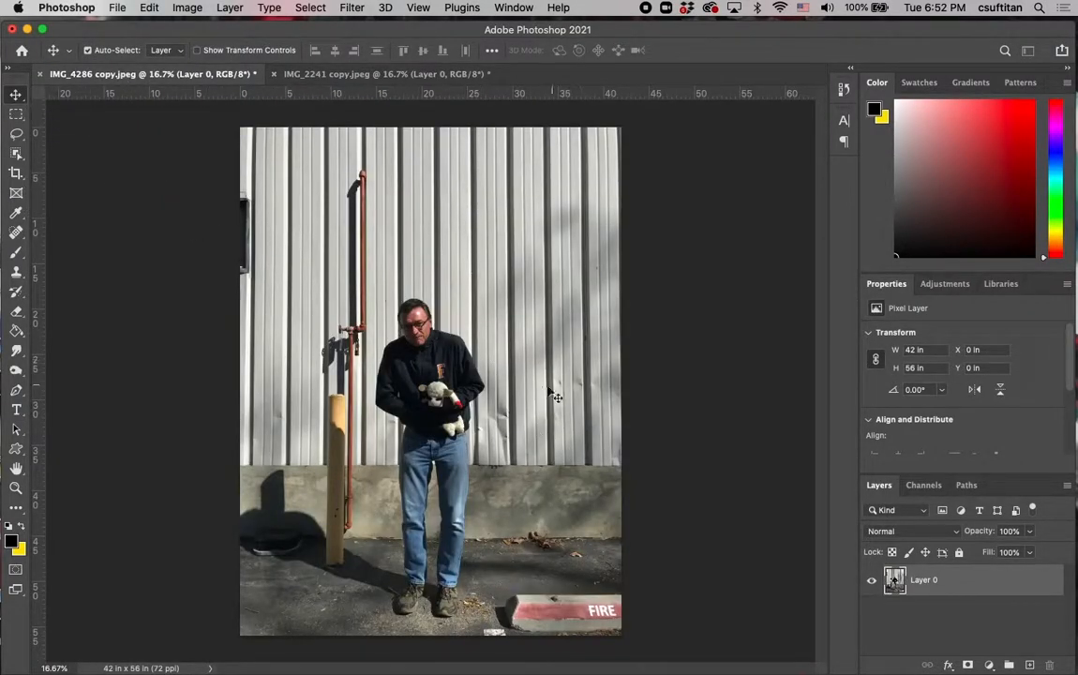
{"action": "left_click_drag", "start_coordinate": [442, 342], "coordinate": [546, 330]}
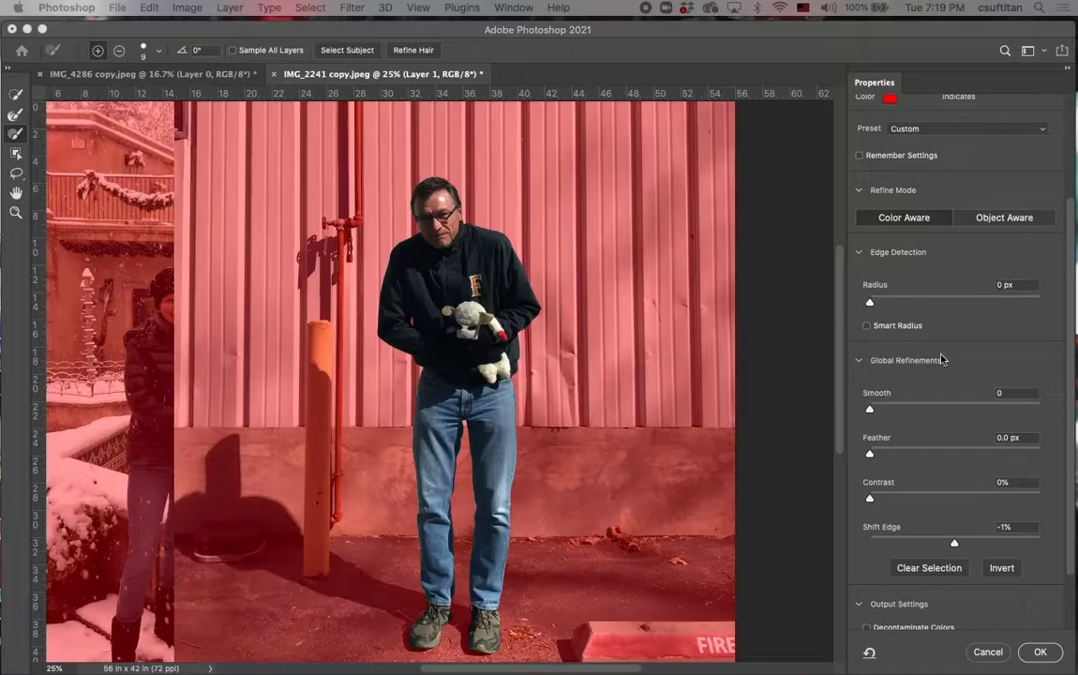
- Output the refined selection of the man as a layer mask from the Select and Mask workspace
{"action": "scroll", "coordinate": [942, 364], "scroll_direction": "down", "scroll_amount": 2}
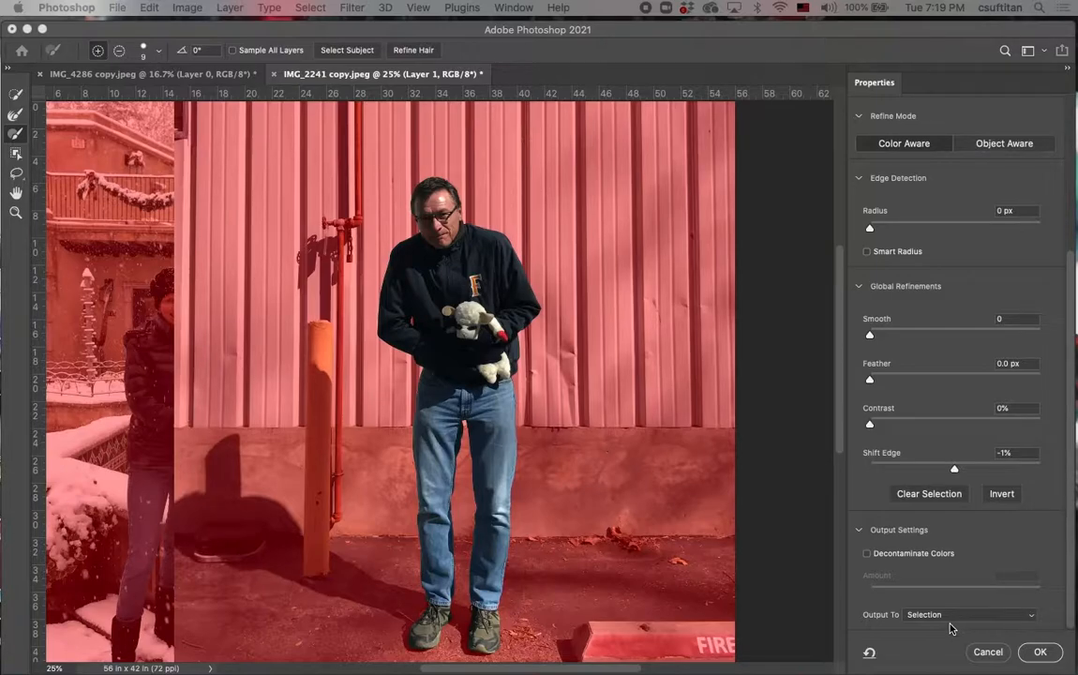
{"action": "left_click", "coordinate": [1032, 620]}
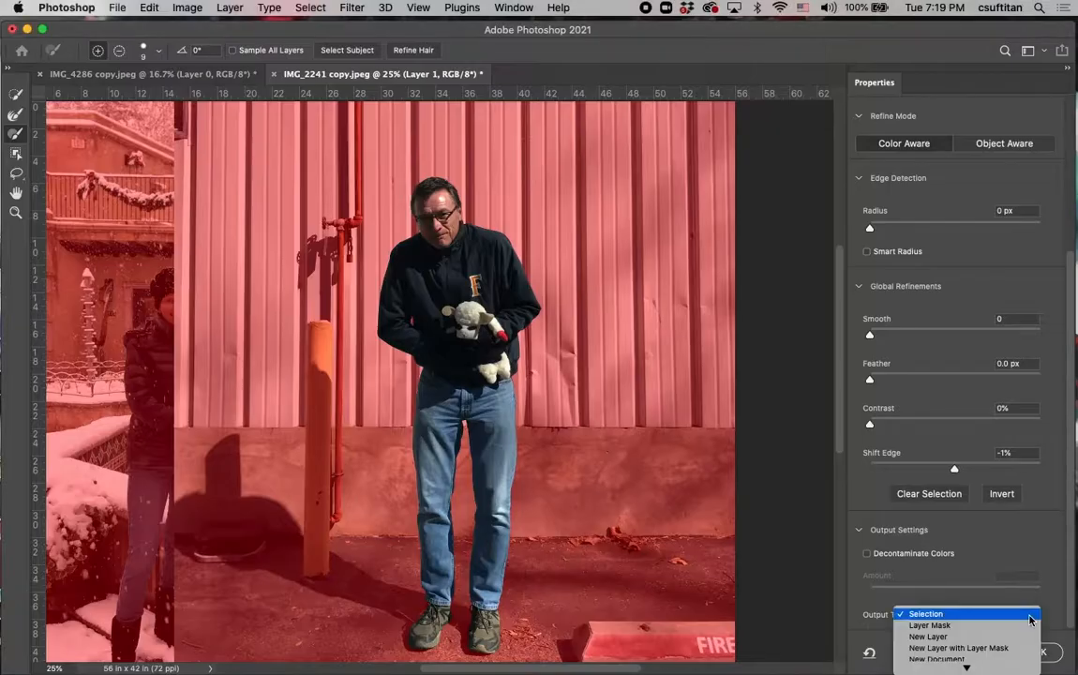
{"action": "left_click", "coordinate": [974, 629]}
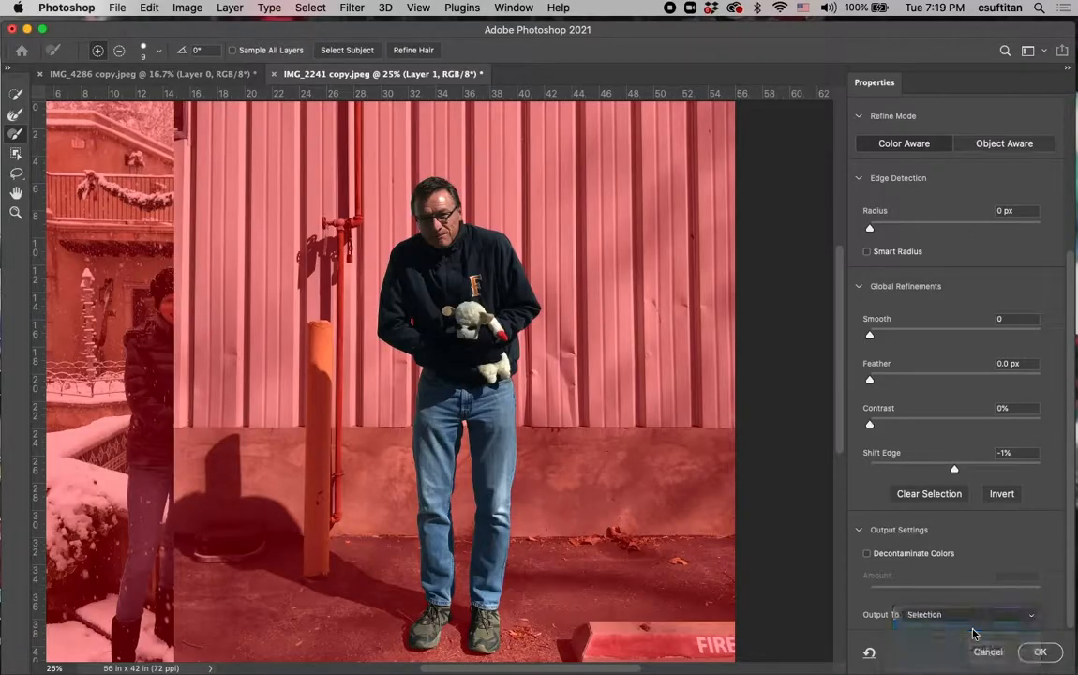
{"action": "left_click", "coordinate": [1041, 653]}
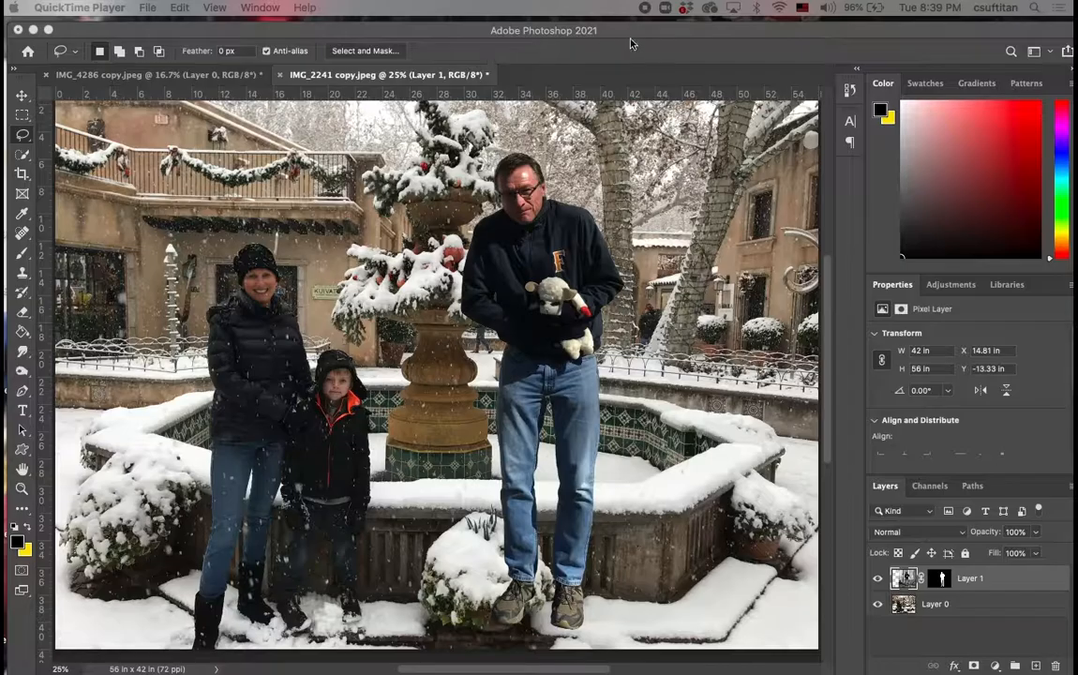
- Move the masked man beside the child, with his feet level with the others in the snow
{"action": "left_click", "coordinate": [23, 96]}
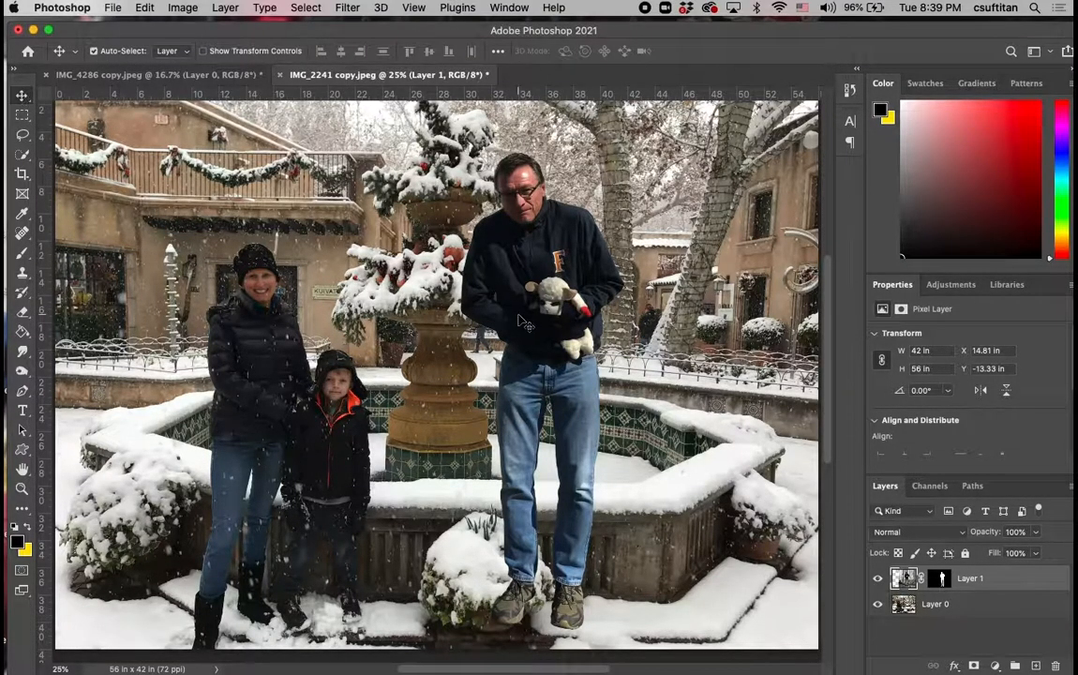
{"action": "left_click_drag", "start_coordinate": [531, 280], "coordinate": [423, 312]}
{"action": "scroll", "coordinate": [647, 291], "scroll_direction": "down", "scroll_amount": 3}
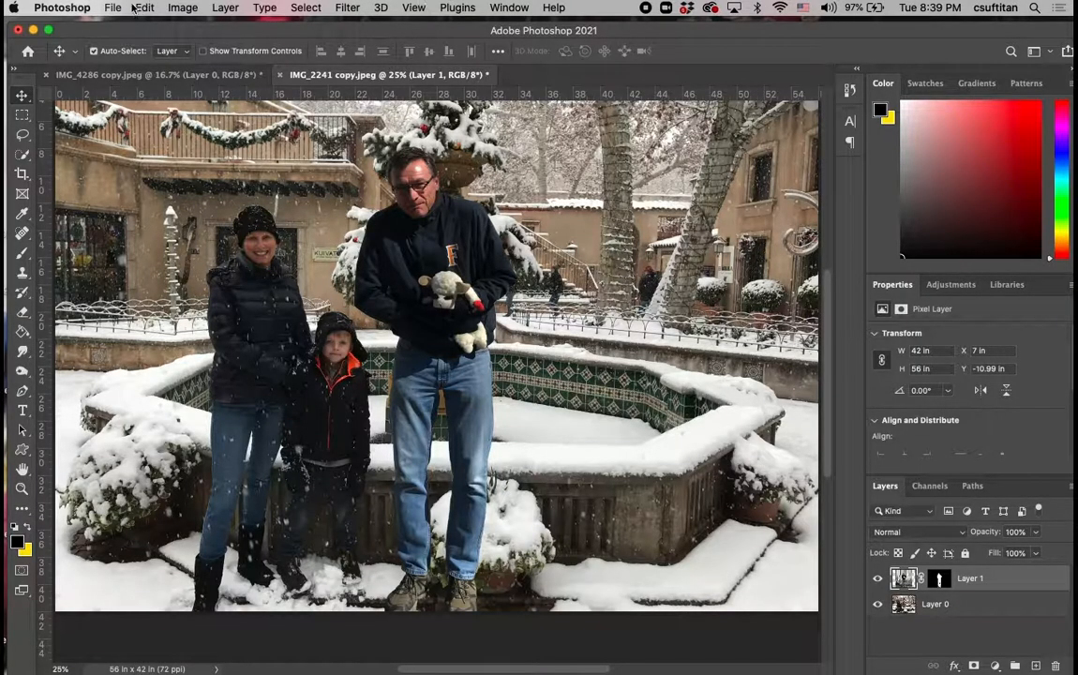
- Add a Black & White adjustment layer named Black & White 1 above Layer 1
{"action": "left_click", "coordinate": [226, 7]}
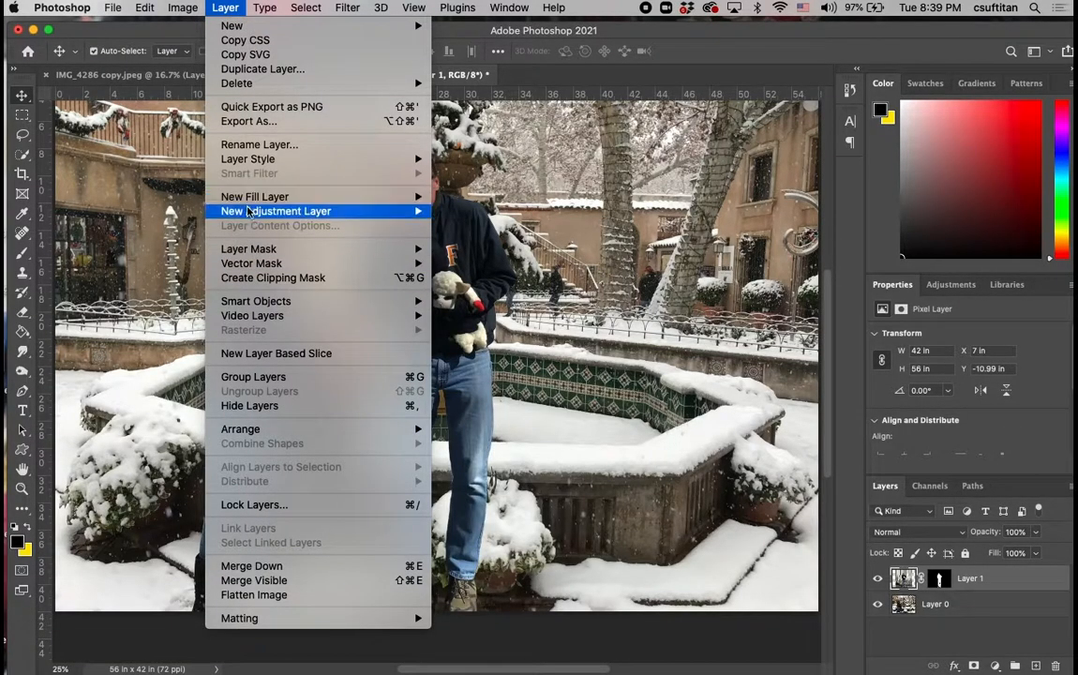
{"action": "mouse_move", "coordinate": [249, 213]}
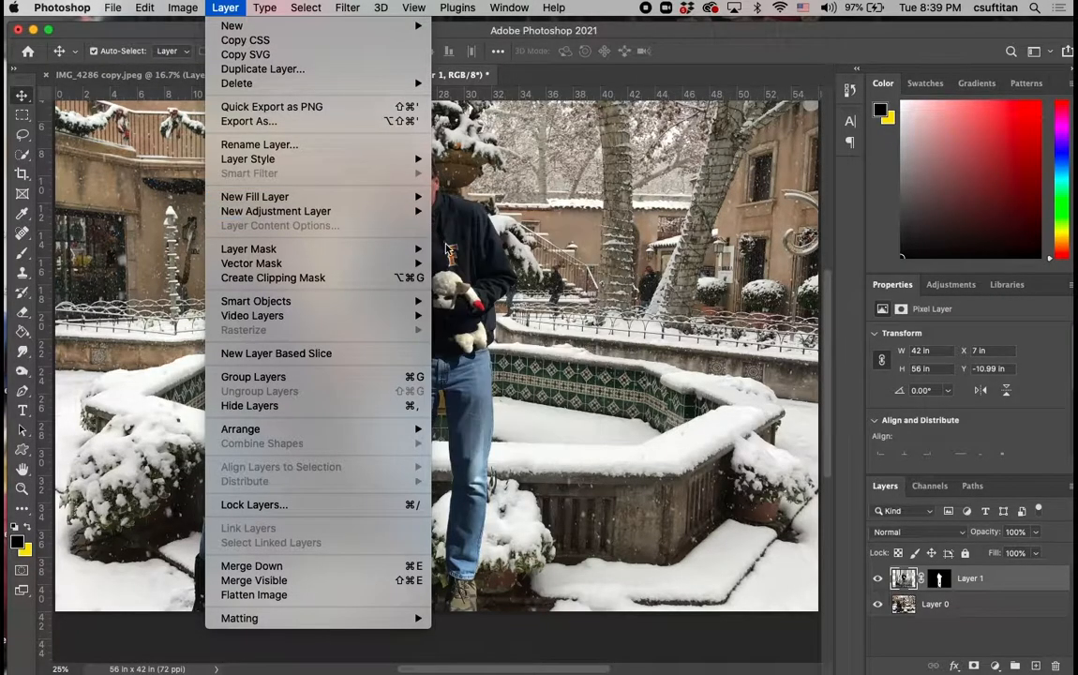
{"action": "left_click", "coordinate": [492, 320]}
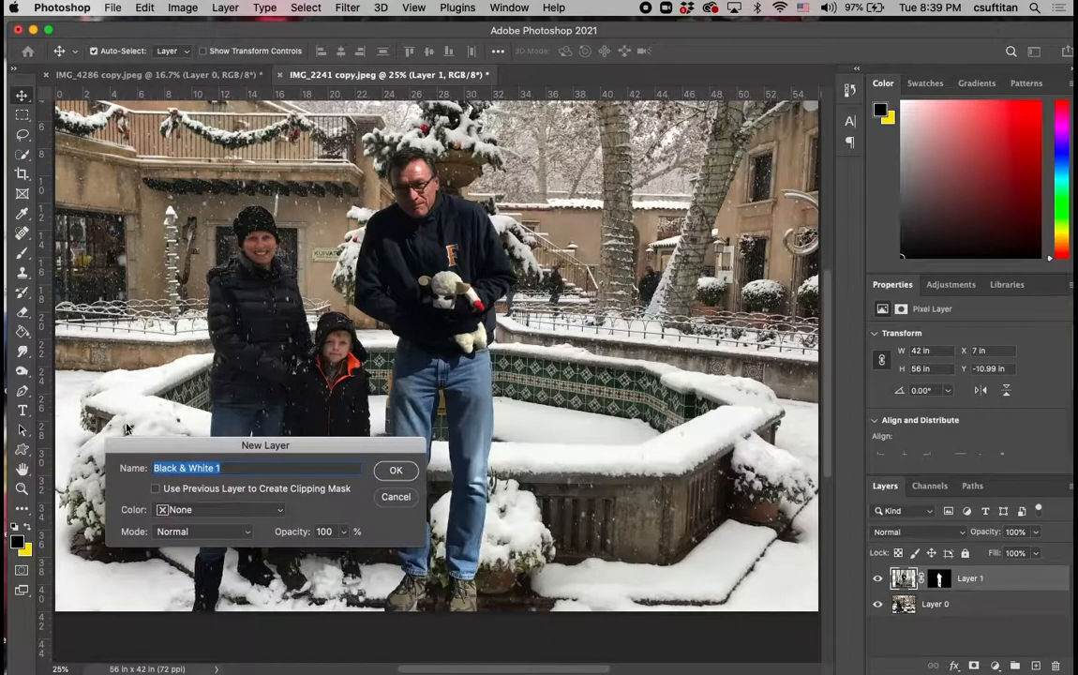
{"action": "left_click", "coordinate": [397, 470]}
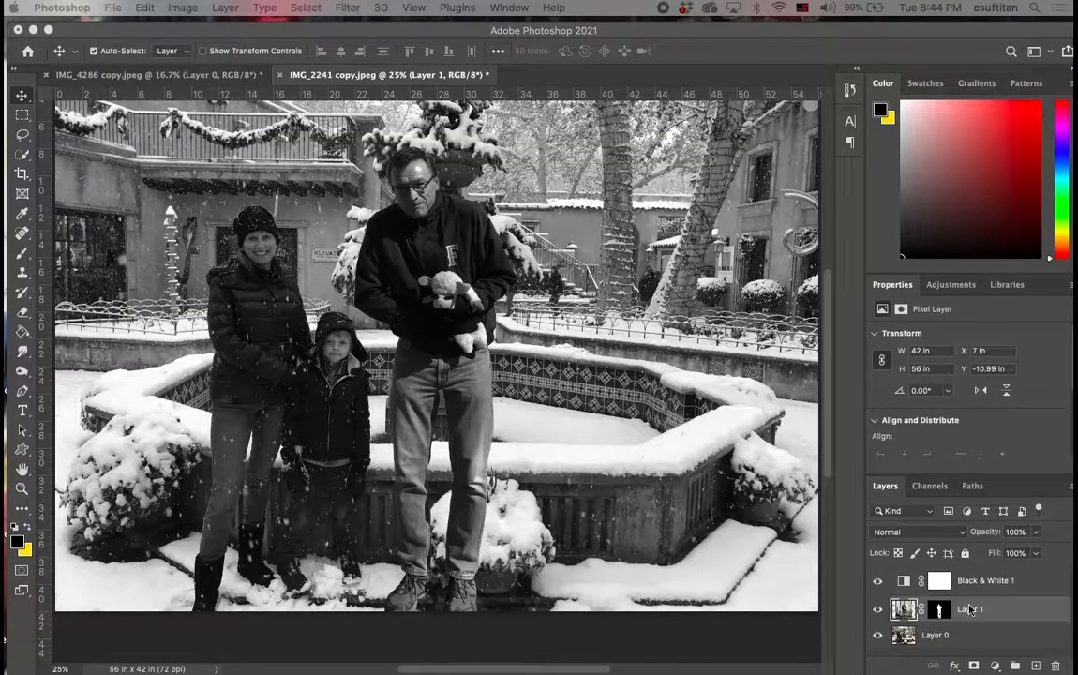
- Add an Exposure adjustment layer, place it between Black & White 1 and Layer 1, and clip it to Layer 1
{"action": "left_click", "coordinate": [1017, 589]}
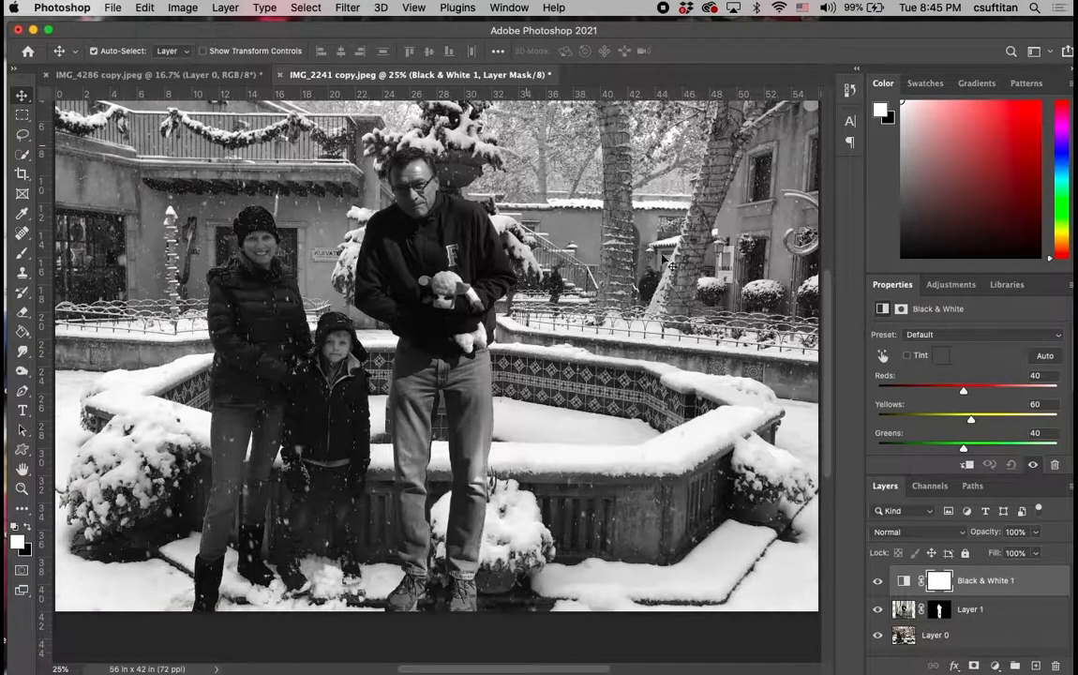
{"action": "left_click", "coordinate": [996, 666]}
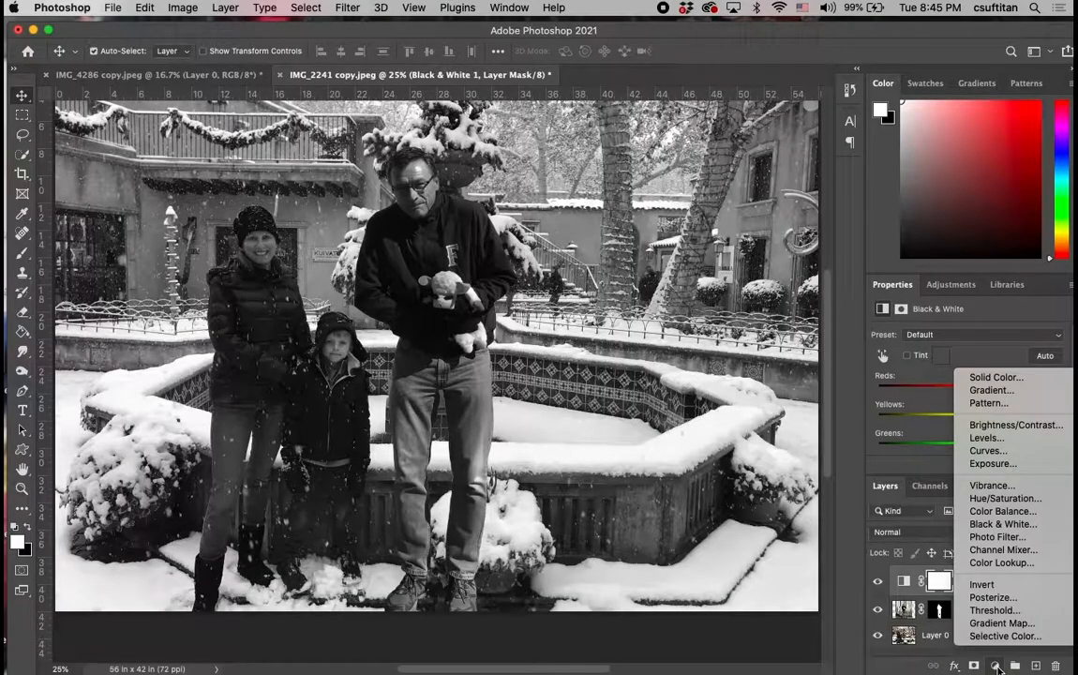
{"action": "left_click", "coordinate": [976, 466]}
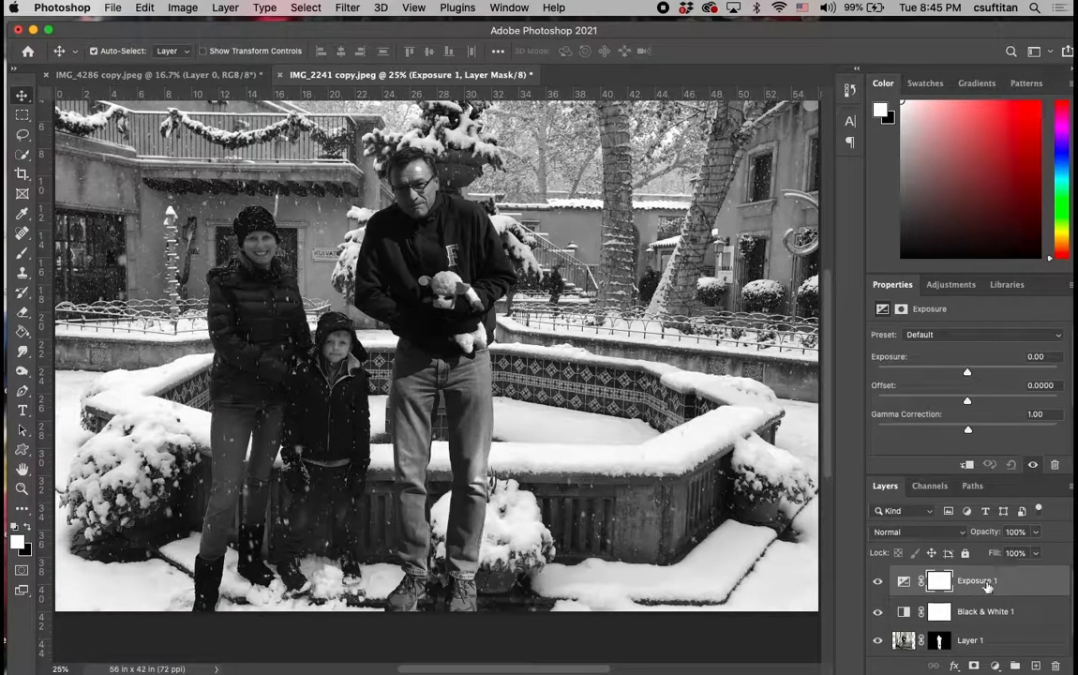
{"action": "left_click_drag", "start_coordinate": [987, 583], "coordinate": [983, 635]}
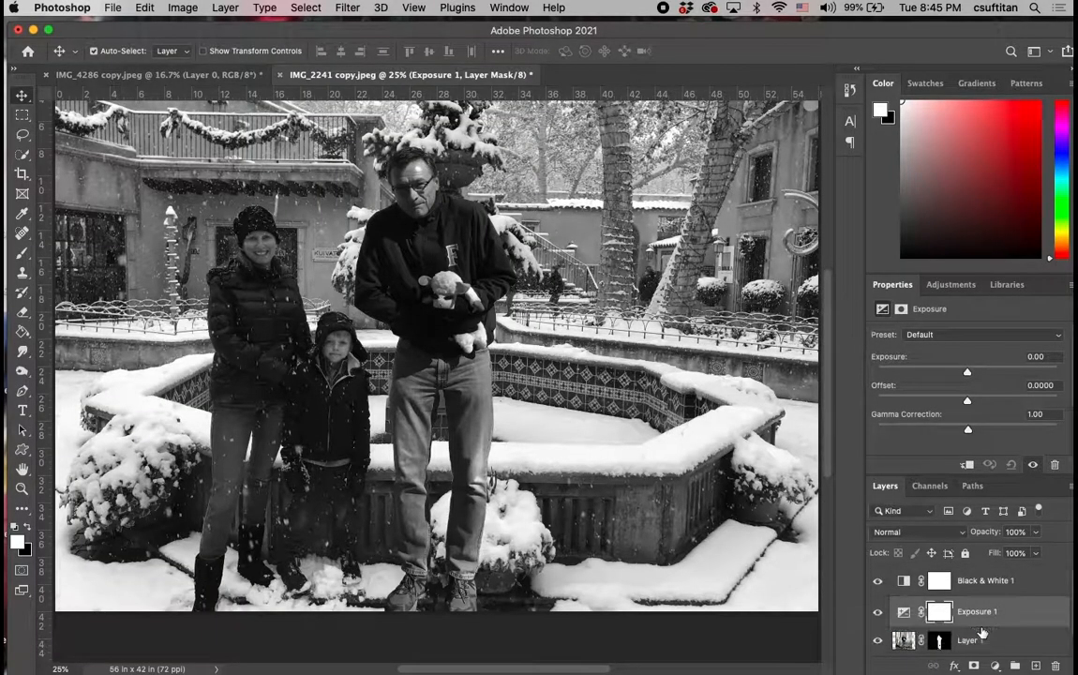
{"action": "left_click", "coordinate": [904, 612]}
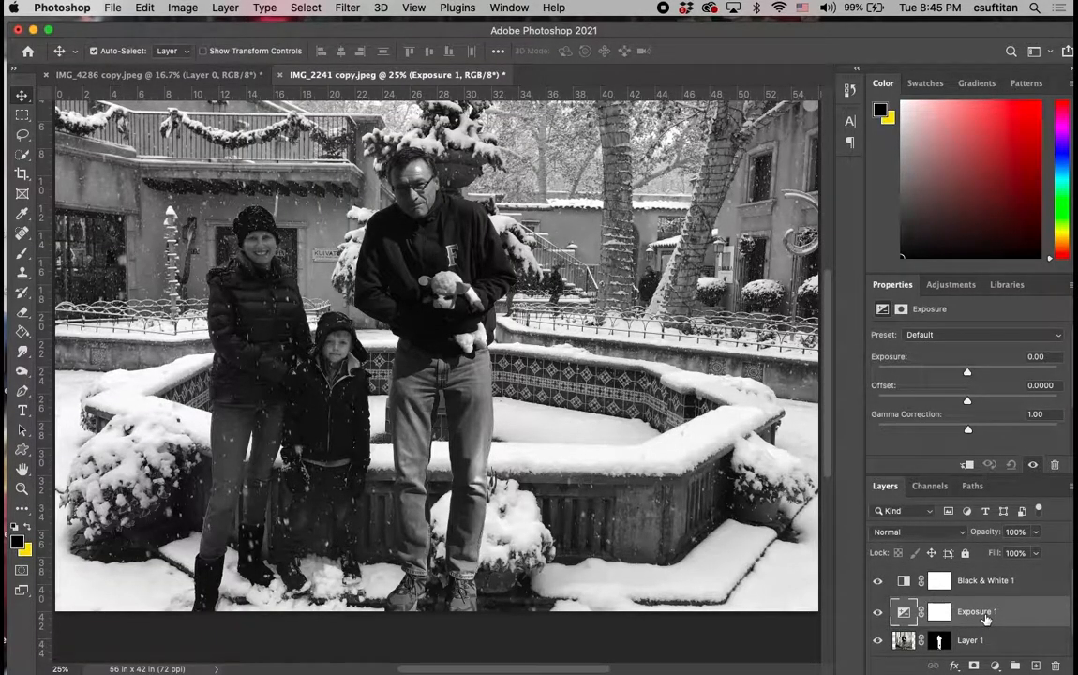
{"action": "left_click", "coordinate": [971, 466]}
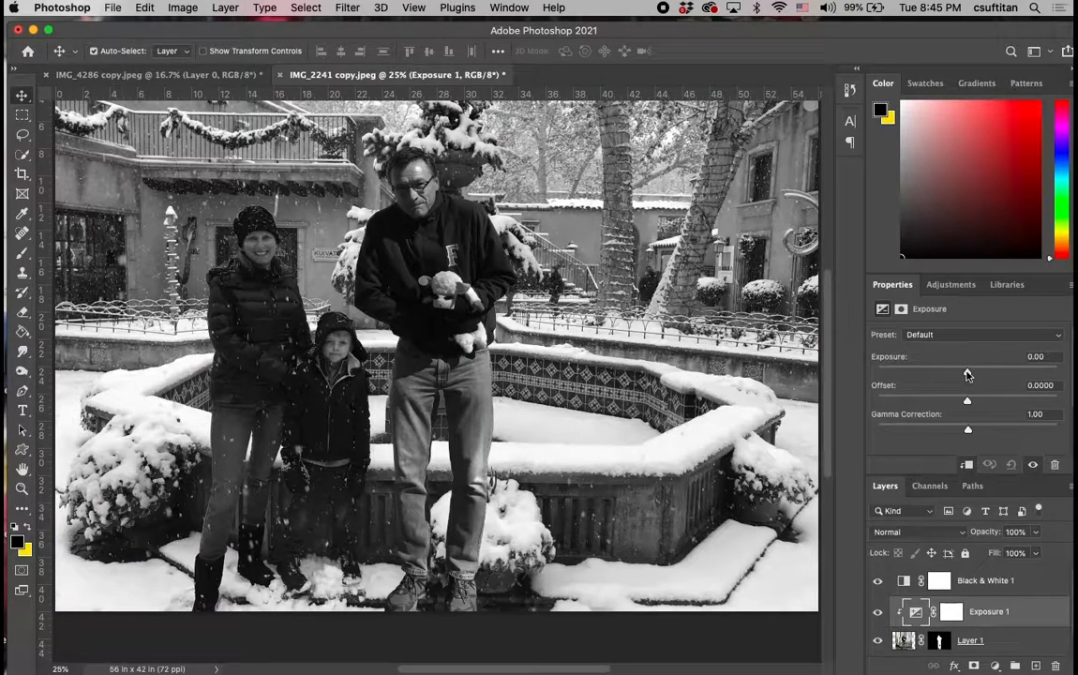
- Darken the man with the Exposure adjustment, trying an exposure of -0.56, setting the offset to -0.0252 and readjusting the exposure slightly
{"action": "mouse_move", "coordinate": [968, 375]}
{"action": "left_mouse_down"}
{"action": "mouse_move", "coordinate": [995, 372]}
{"action": "mouse_move", "coordinate": [941, 375]}
{"action": "mouse_move", "coordinate": [981, 373]}
{"action": "mouse_move", "coordinate": [961, 376]}
{"action": "left_mouse_up"}
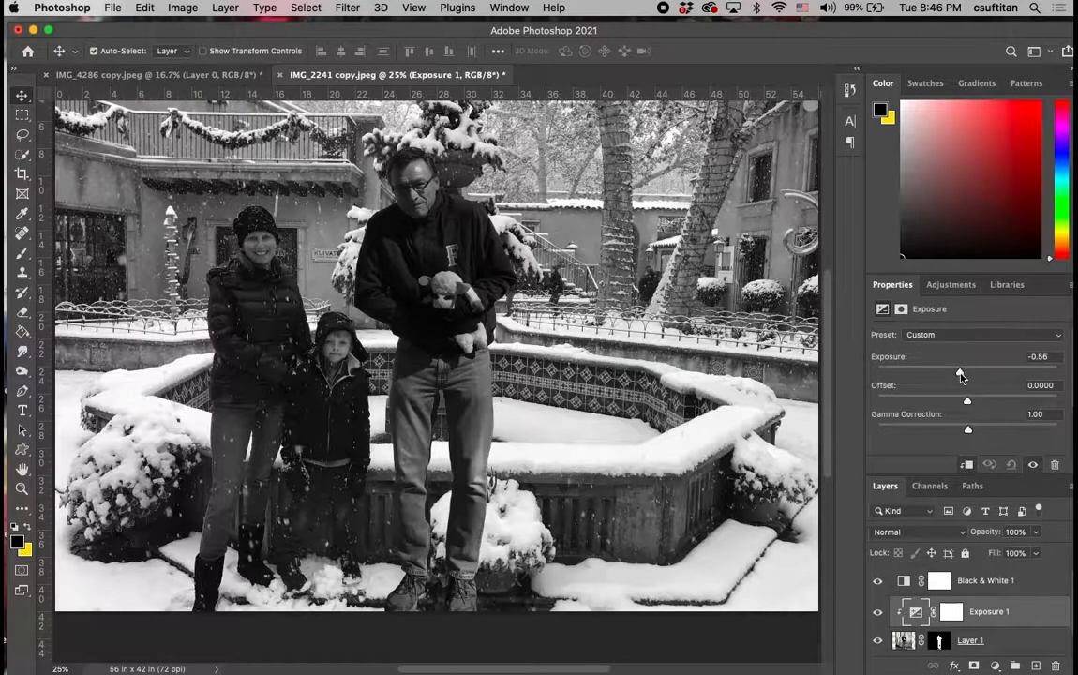
{"action": "left_click_drag", "start_coordinate": [968, 401], "coordinate": [964, 404]}
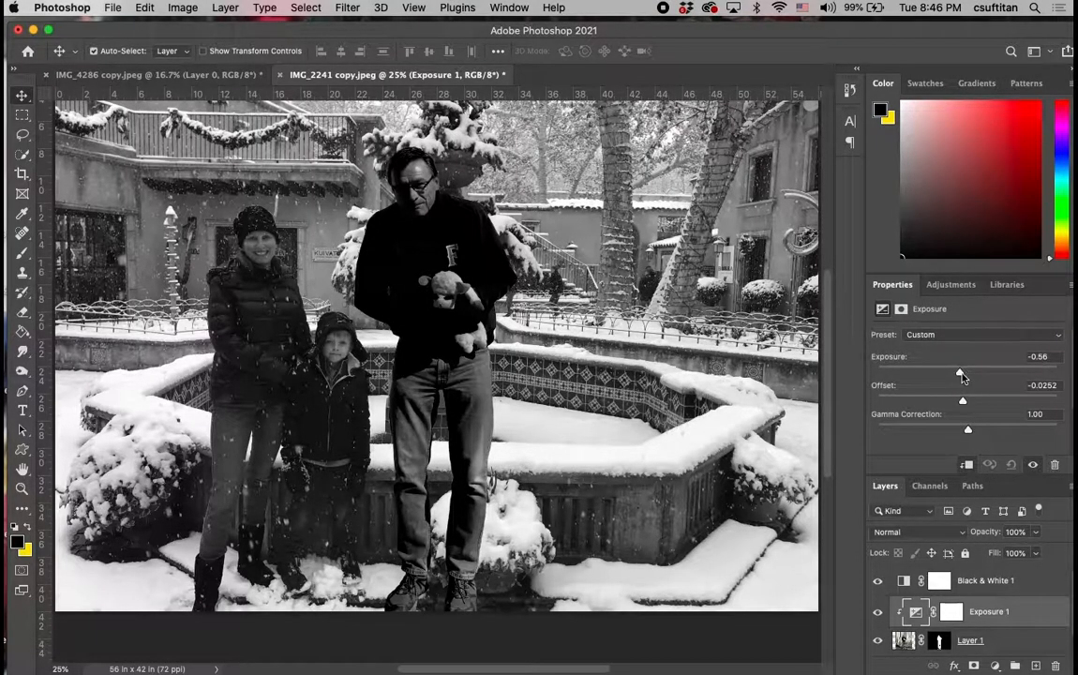
{"action": "left_click_drag", "start_coordinate": [962, 378], "coordinate": [966, 379]}
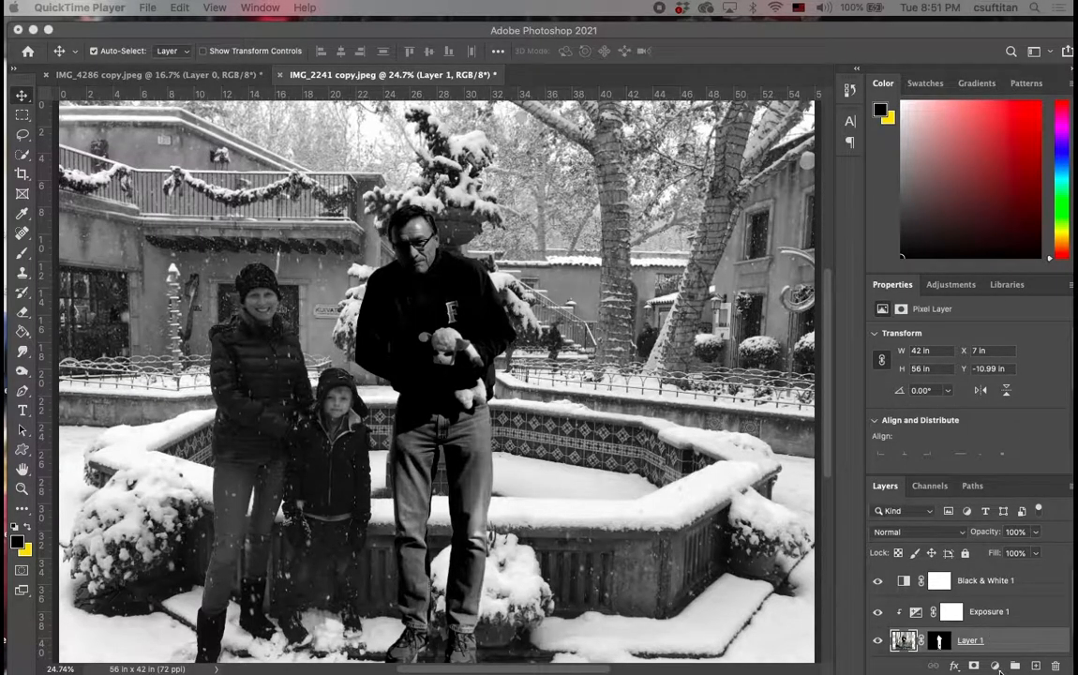
- Add a Levels adjustment layer directly above Layer 1, clipped so that it affects only the man
{"action": "left_click", "coordinate": [996, 667]}
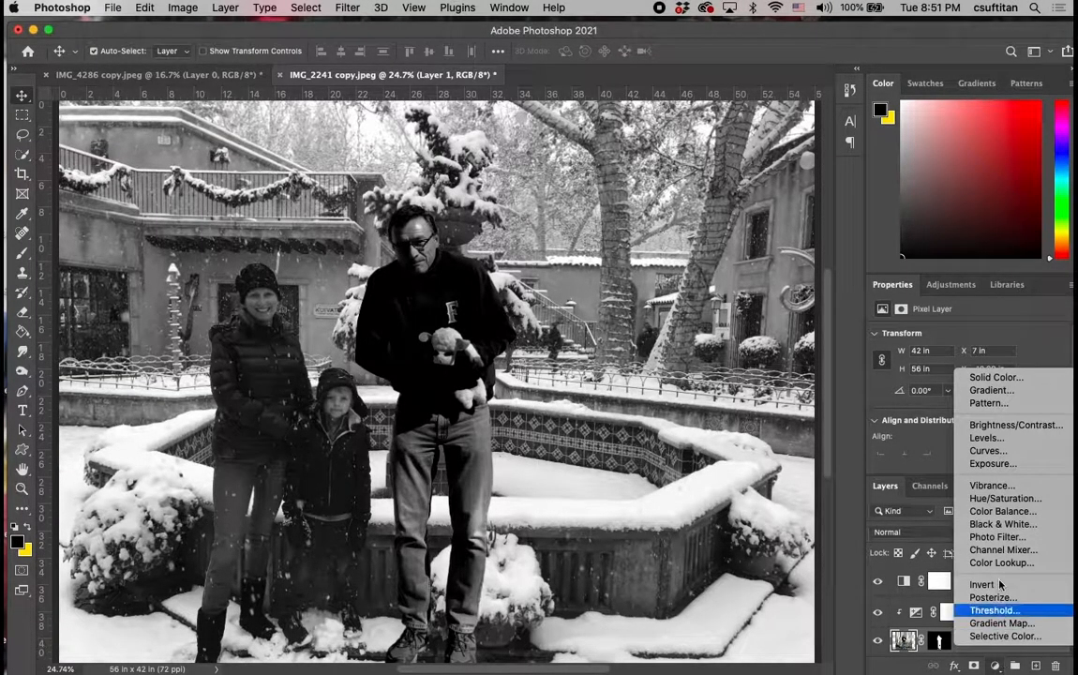
{"action": "left_click", "coordinate": [987, 438]}
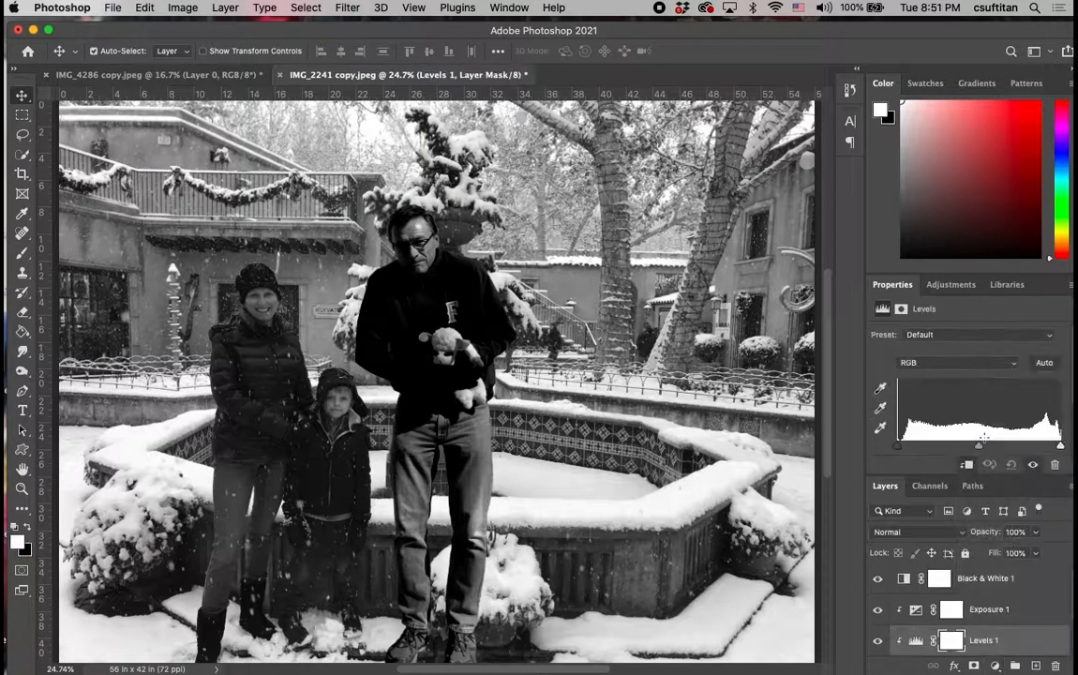
{"action": "scroll", "coordinate": [989, 615], "scroll_direction": "down", "scroll_amount": 2}
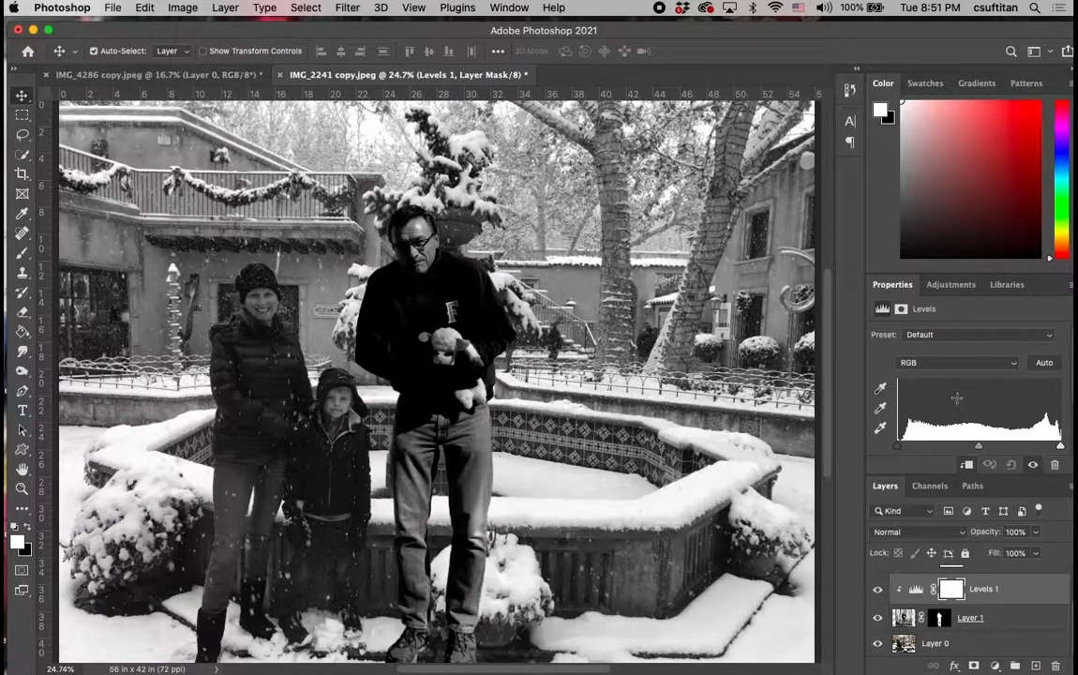
{"action": "scroll", "coordinate": [997, 401], "scroll_direction": "down", "scroll_amount": 3}
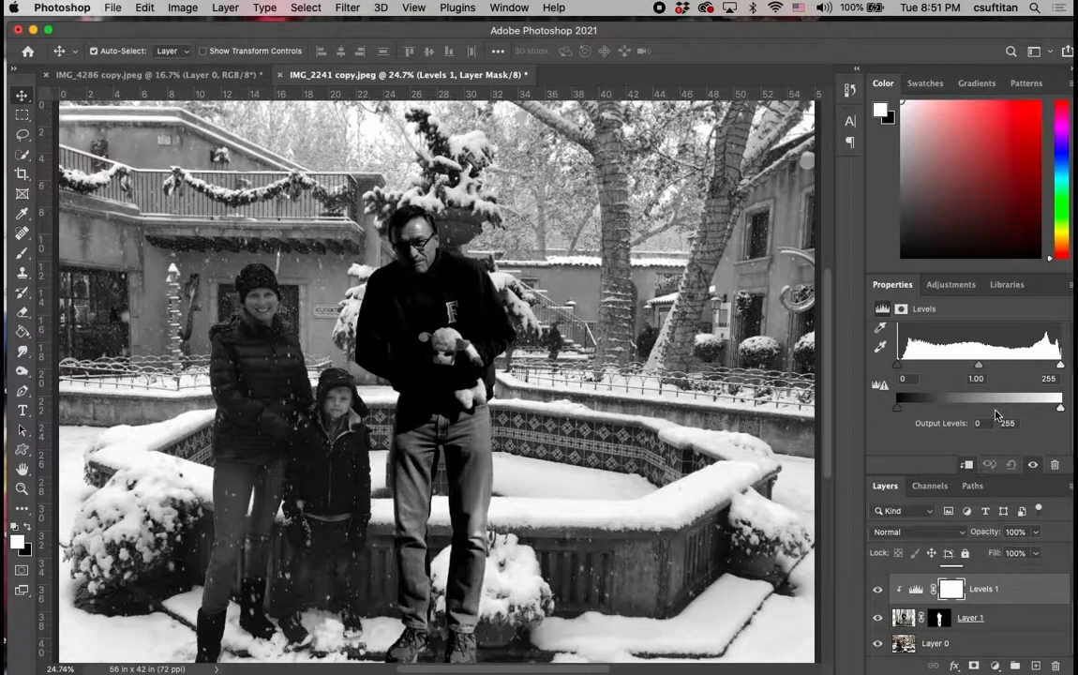
{"action": "scroll", "coordinate": [996, 415], "scroll_direction": "up", "scroll_amount": 3}
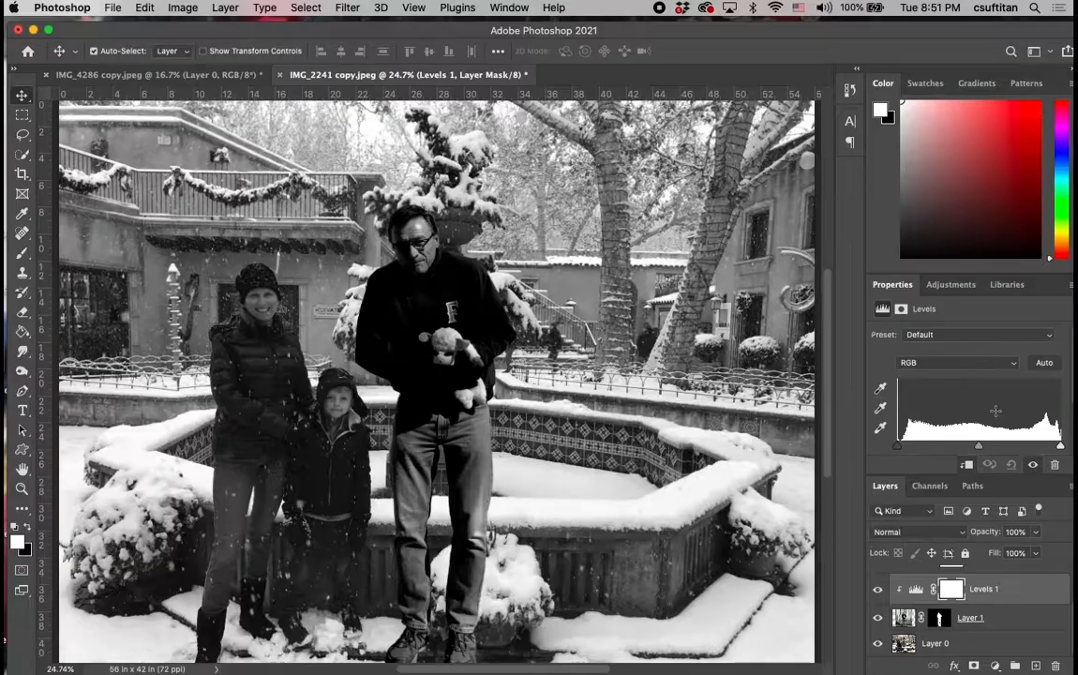
{"action": "left_click", "coordinate": [970, 466]}
{"action": "left_click", "coordinate": [969, 466]}
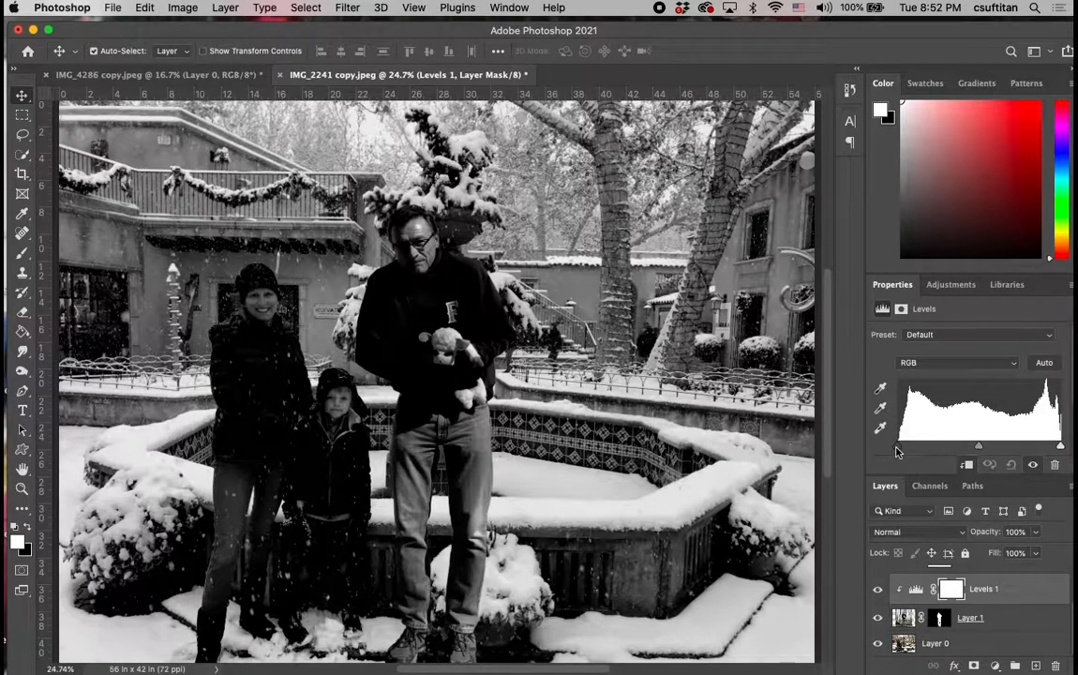
- Try shifting the black and white input points of the Levels adjustment on the man, returning them to their original positions
{"action": "left_click_drag", "start_coordinate": [895, 452], "coordinate": [918, 447]}
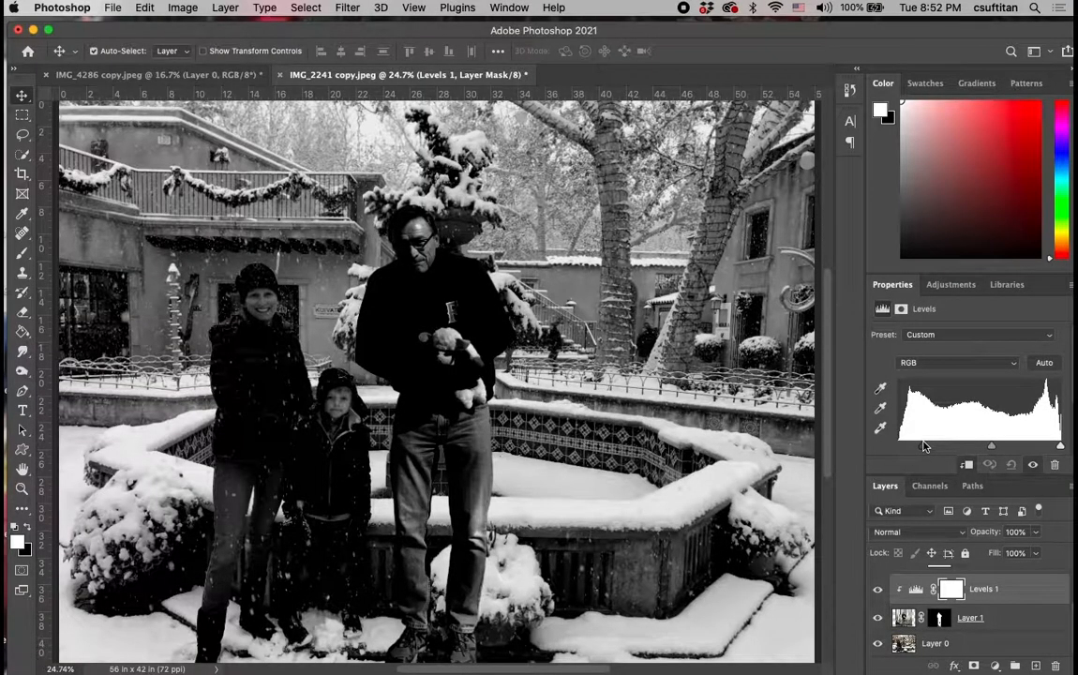
{"action": "left_click_drag", "start_coordinate": [922, 447], "coordinate": [898, 447]}
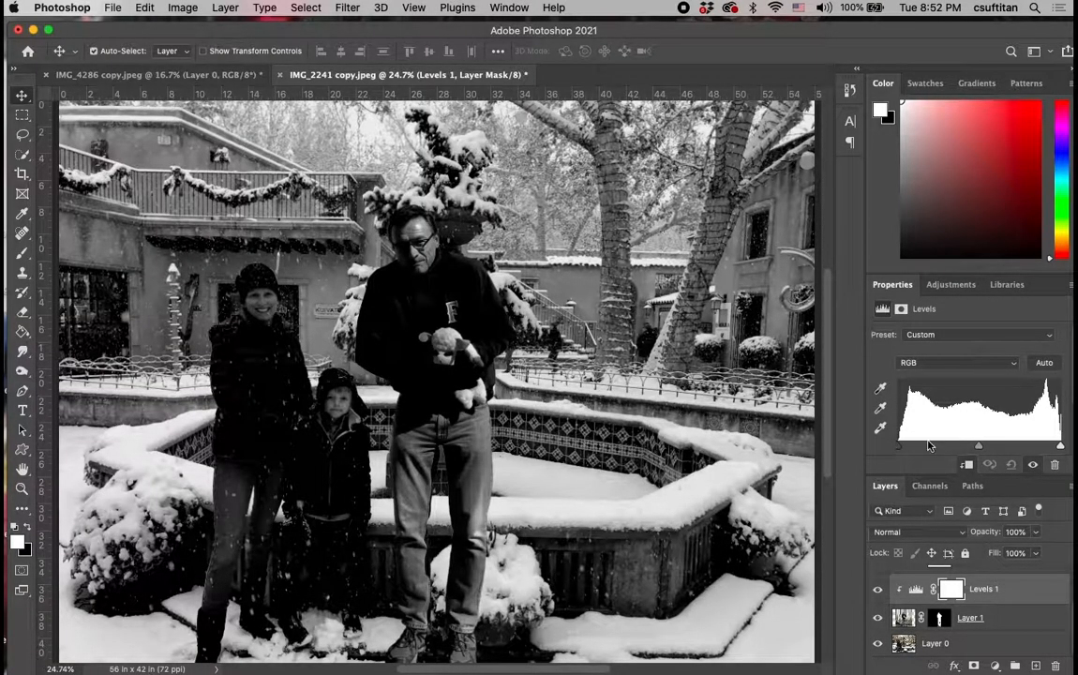
{"action": "mouse_move", "coordinate": [1060, 450]}
{"action": "left_mouse_down"}
{"action": "mouse_move", "coordinate": [1028, 450]}
{"action": "mouse_move", "coordinate": [1054, 443]}
{"action": "left_mouse_up"}
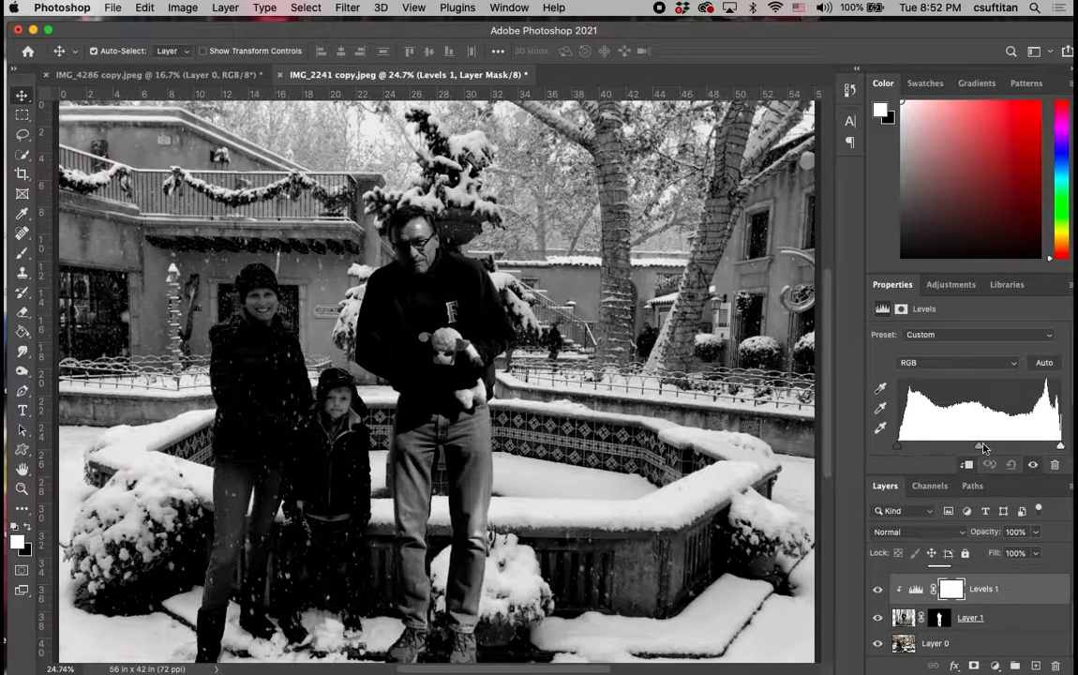
- Darken the man's midtones slightly with the midtone input of the Levels adjustment
{"action": "left_click_drag", "start_coordinate": [980, 445], "coordinate": [983, 446]}
{"action": "left_click_drag", "start_coordinate": [980, 451], "coordinate": [988, 452]}
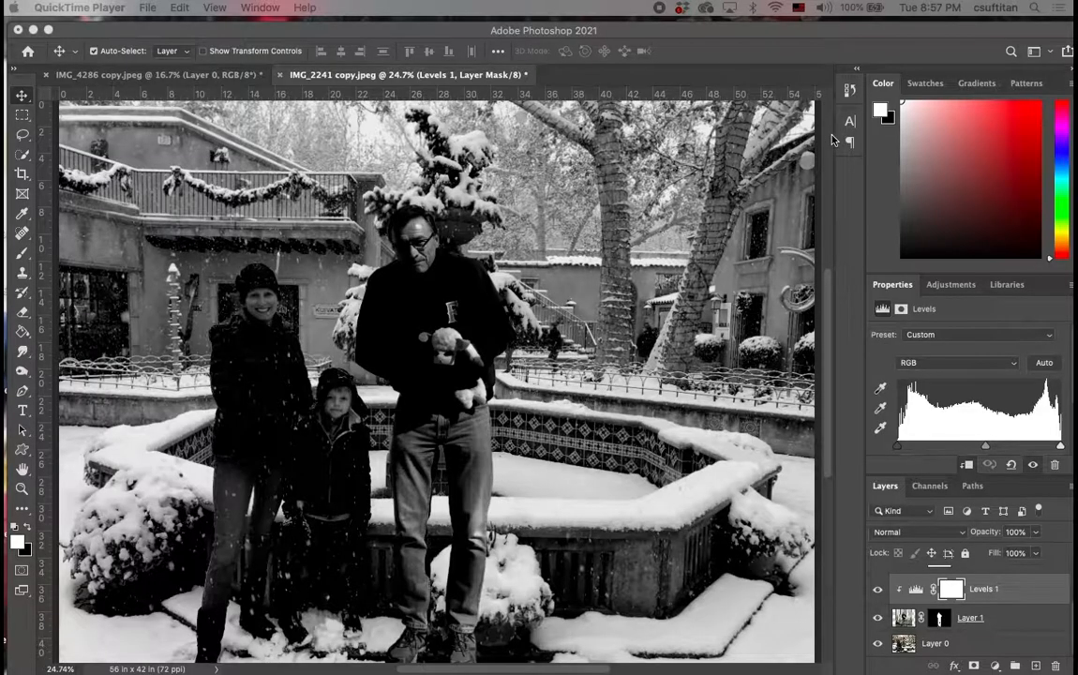
- Add a Hue/Saturation adjustment layer clipped directly above the man's layer, and hide the Black & White adjustment layer
{"action": "left_click", "coordinate": [1010, 619]}
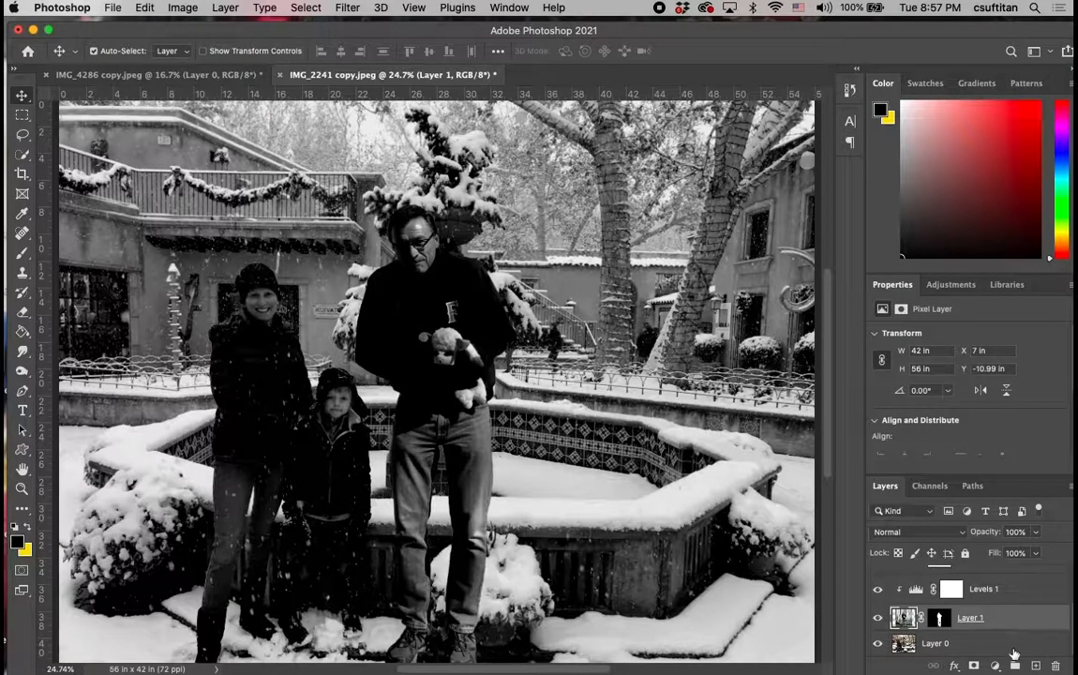
{"action": "left_click", "coordinate": [996, 666]}
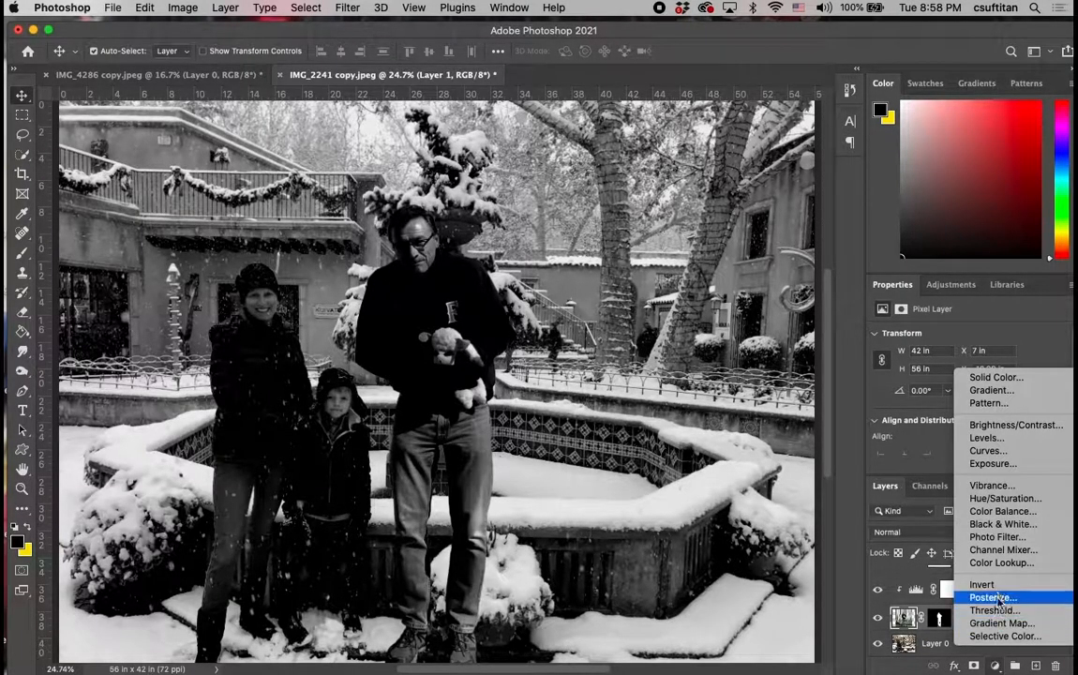
{"action": "left_click", "coordinate": [994, 499]}
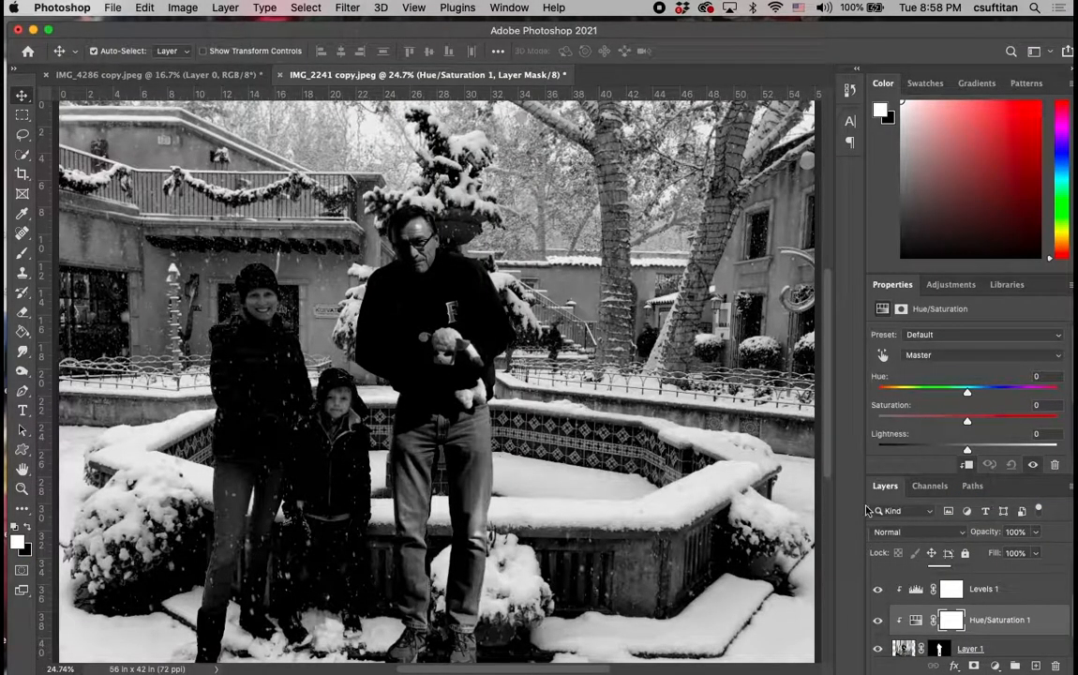
{"action": "scroll", "coordinate": [1016, 603], "scroll_direction": "up", "scroll_amount": 2}
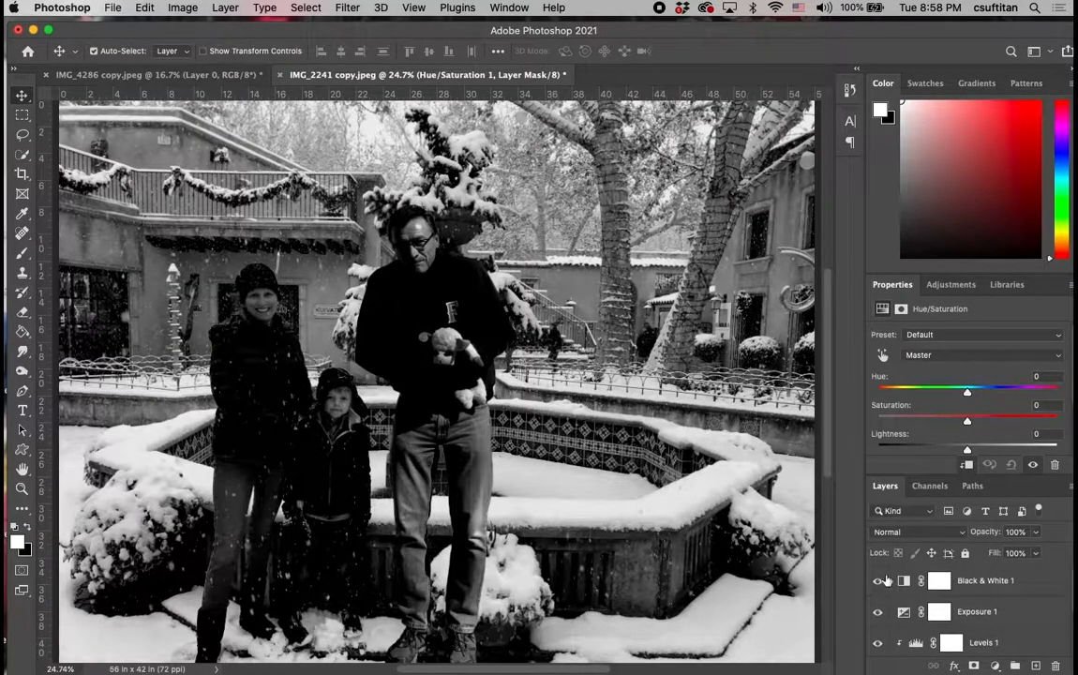
{"action": "left_click", "coordinate": [878, 581]}
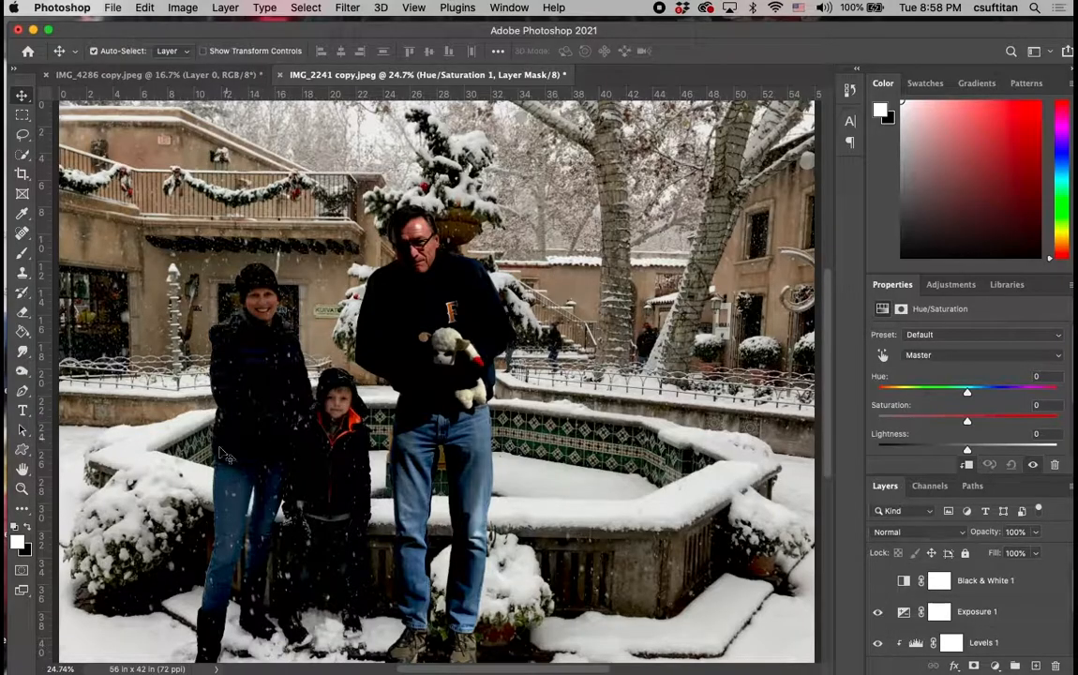
- Lower the man's saturation to about -26 with the clipped Hue/Saturation adjustment
{"action": "scroll", "coordinate": [1009, 609], "scroll_direction": "down", "scroll_amount": 3}
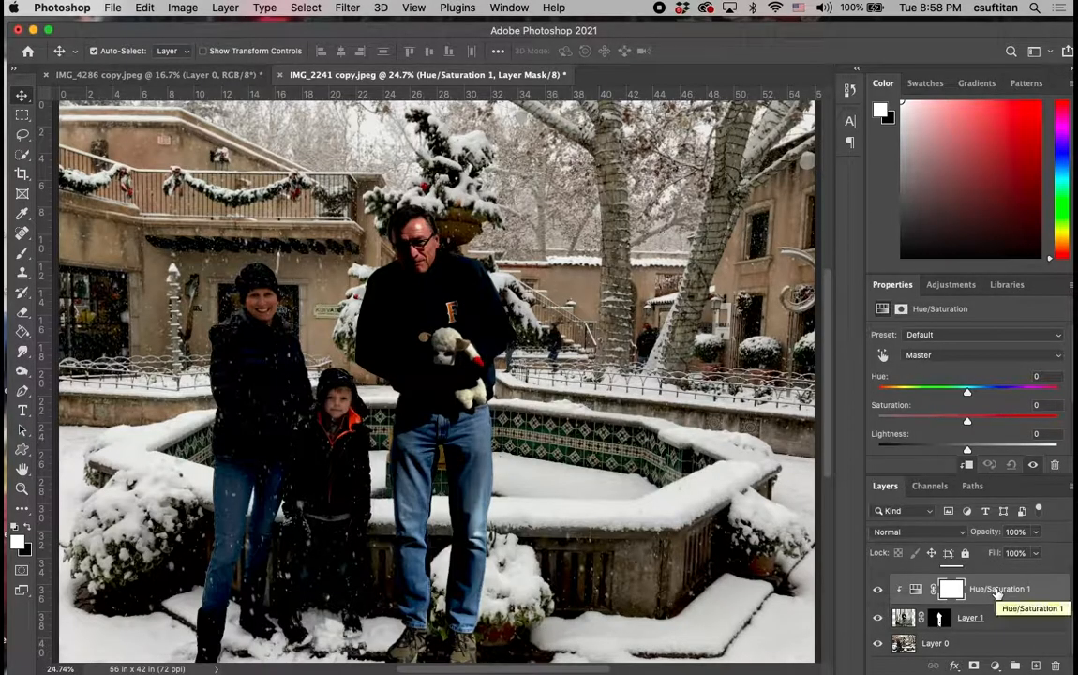
{"action": "key", "text": "super+0"}
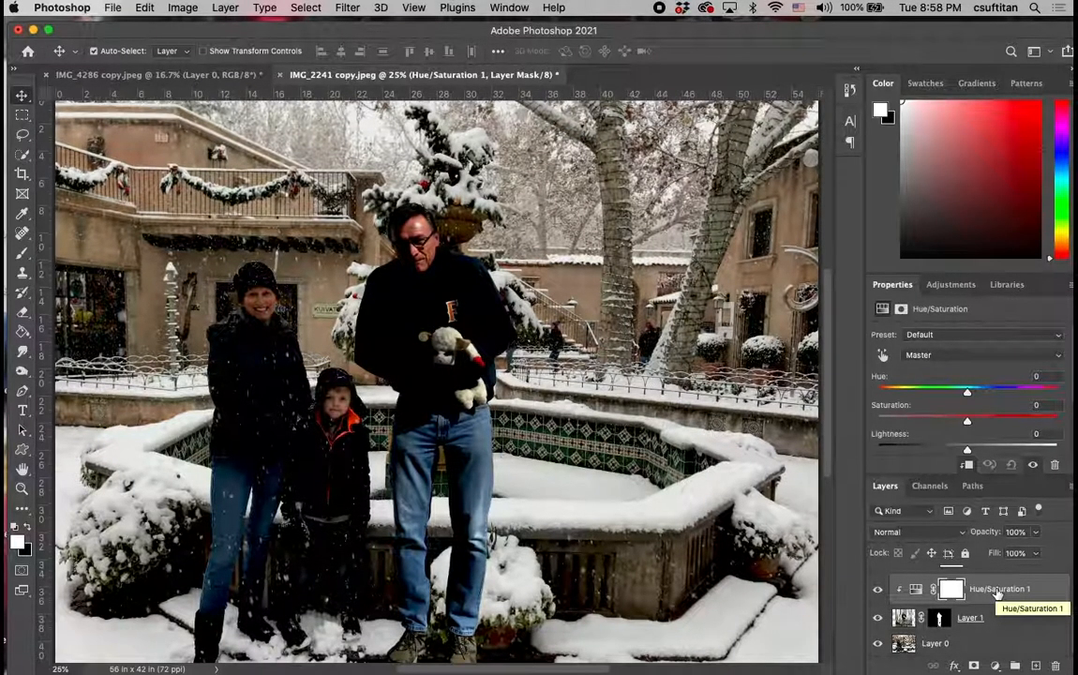
{"action": "key", "text": "super+equal"}
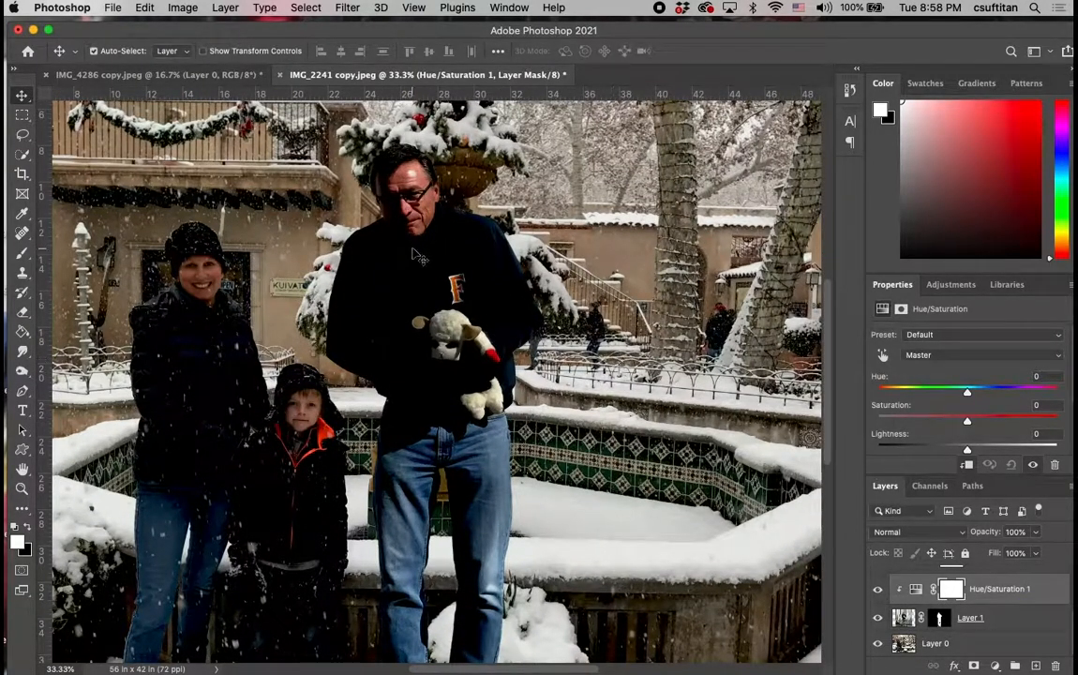
{"action": "scroll", "coordinate": [419, 257], "scroll_direction": "left", "scroll_amount": 5}
{"action": "scroll", "coordinate": [419, 256], "scroll_direction": "up", "scroll_amount": 3}
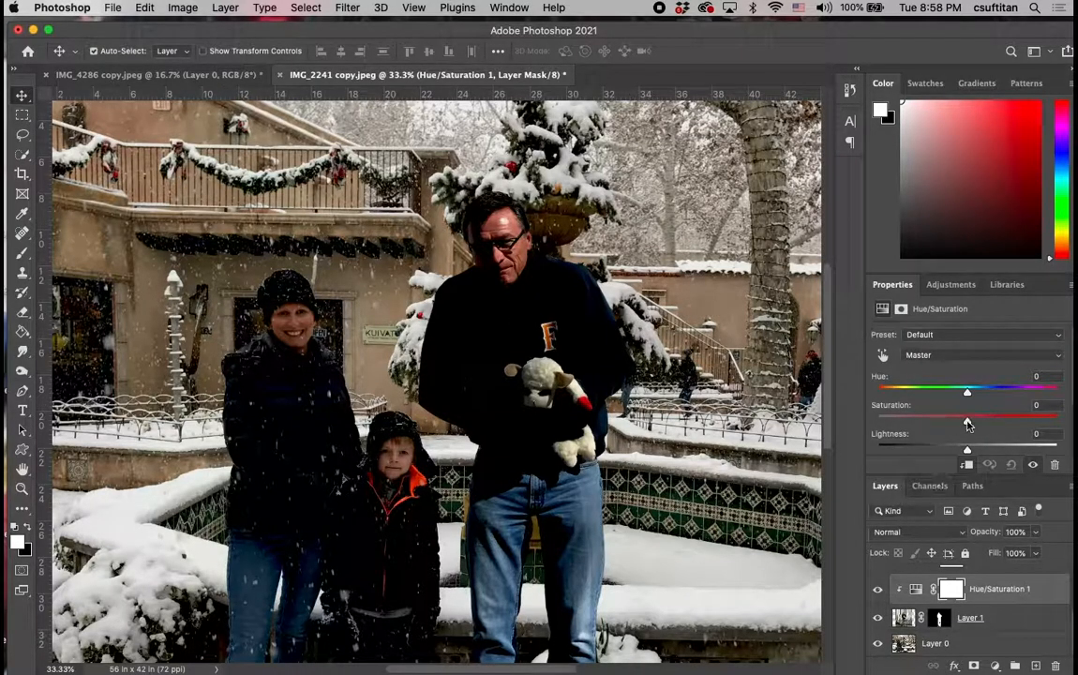
{"action": "left_click_drag", "start_coordinate": [969, 425], "coordinate": [946, 425]}
{"action": "left_click_drag", "start_coordinate": [946, 426], "coordinate": [944, 427]}
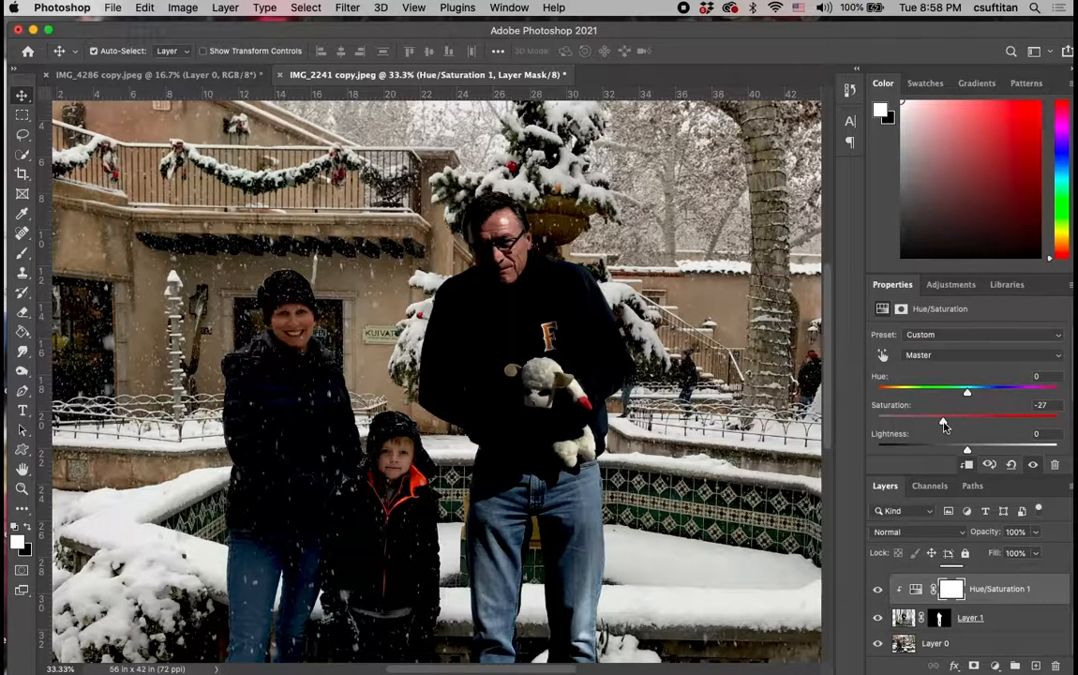
- Raise the man's lightness to +5 and try shifting his hue, returning it to 0
{"action": "left_click_drag", "start_coordinate": [969, 453], "coordinate": [973, 454]}
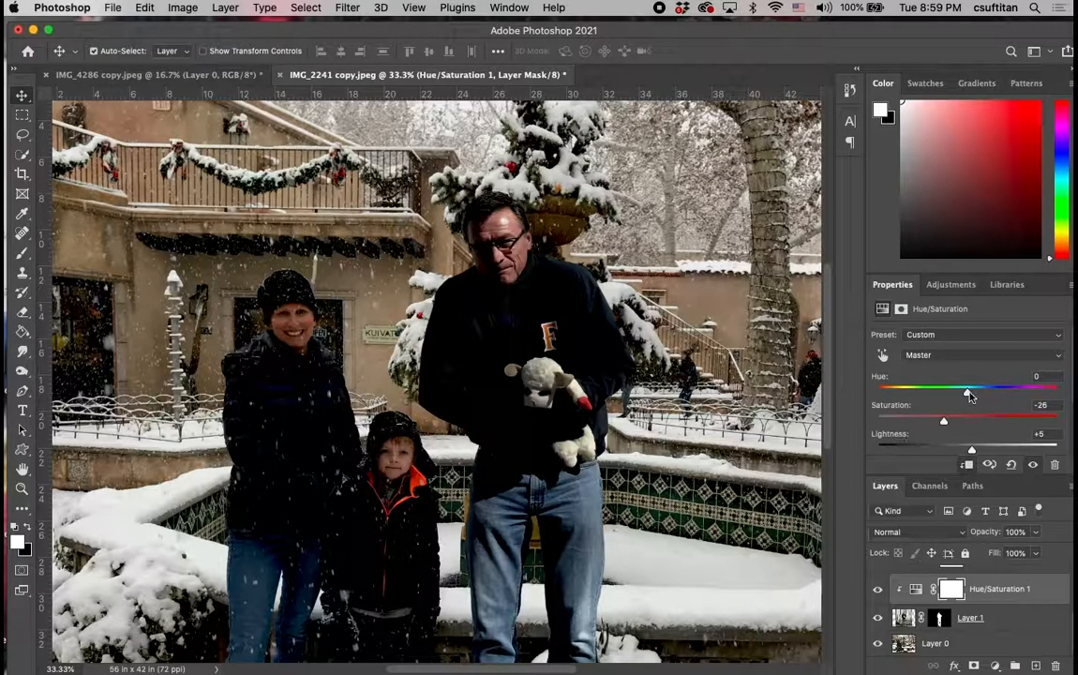
{"action": "left_click", "coordinate": [971, 396]}
{"action": "left_click_drag", "start_coordinate": [978, 396], "coordinate": [958, 397]}
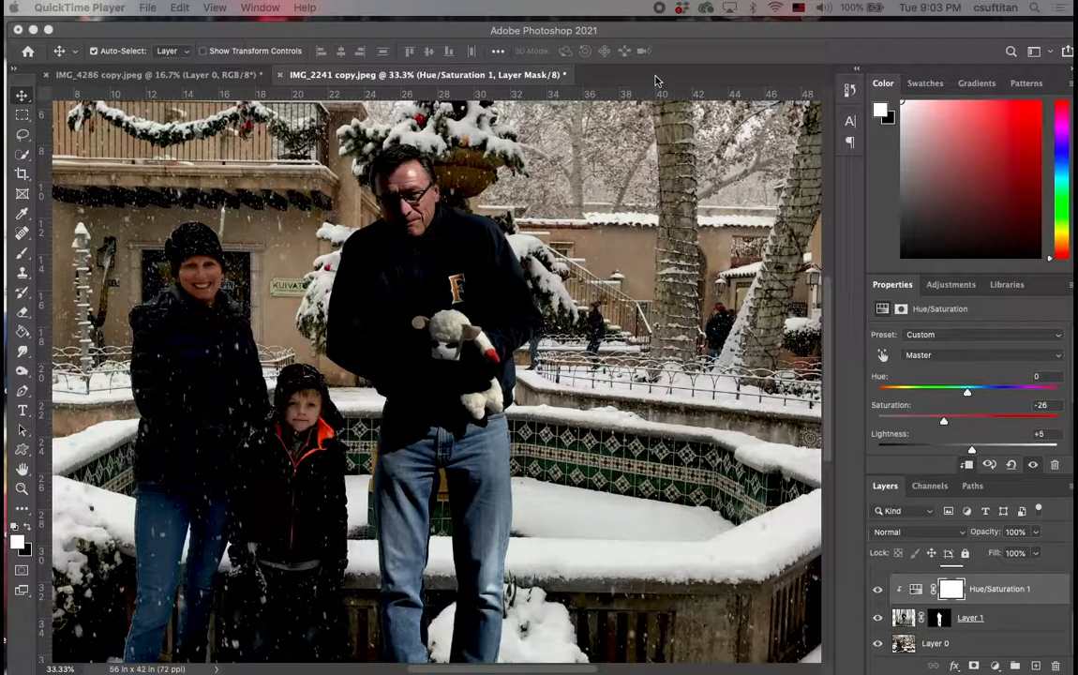
- Move the man away from the fountain to the far side of the woman, so he stands directly beside her
{"action": "left_click", "coordinate": [686, 32]}
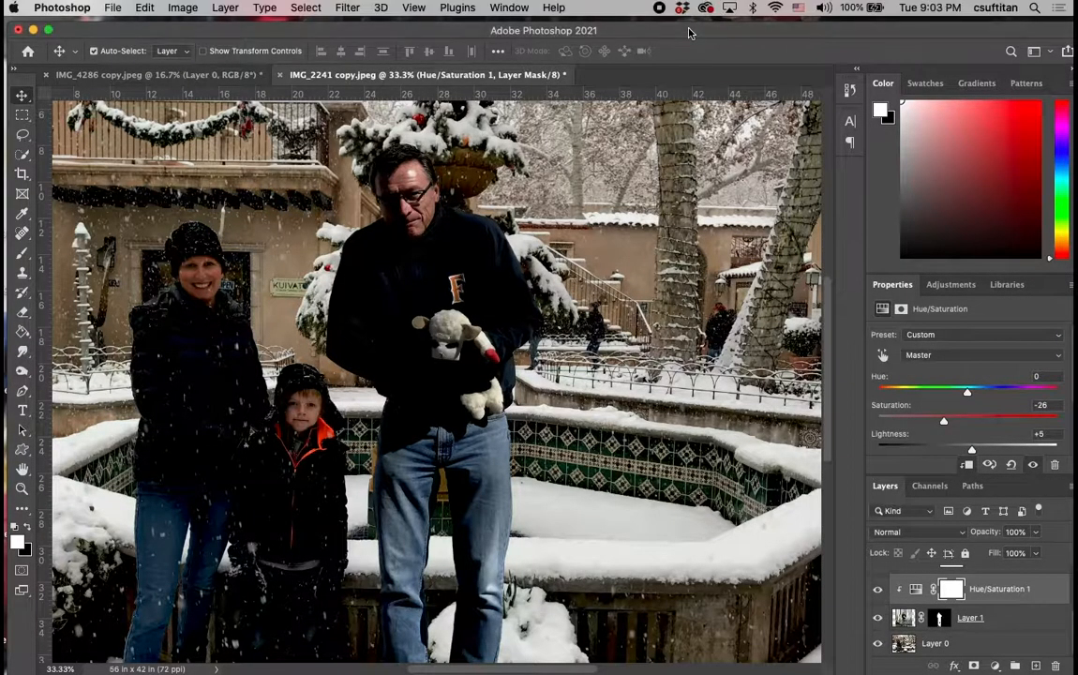
{"action": "key", "text": "super+minus"}
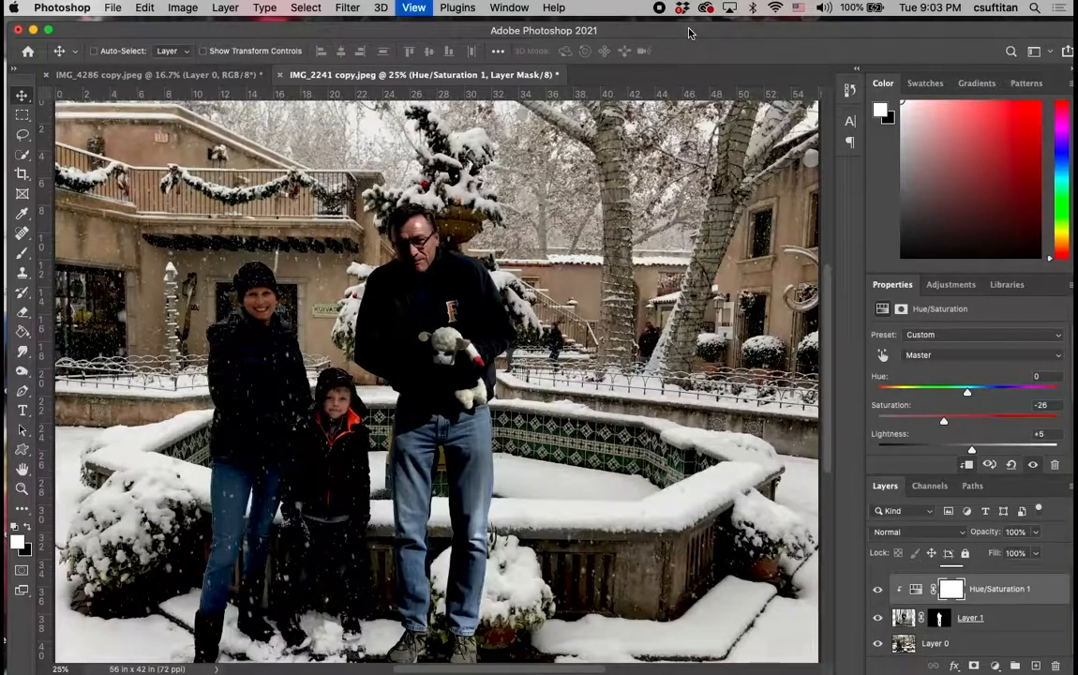
{"action": "key", "text": "super+minus"}
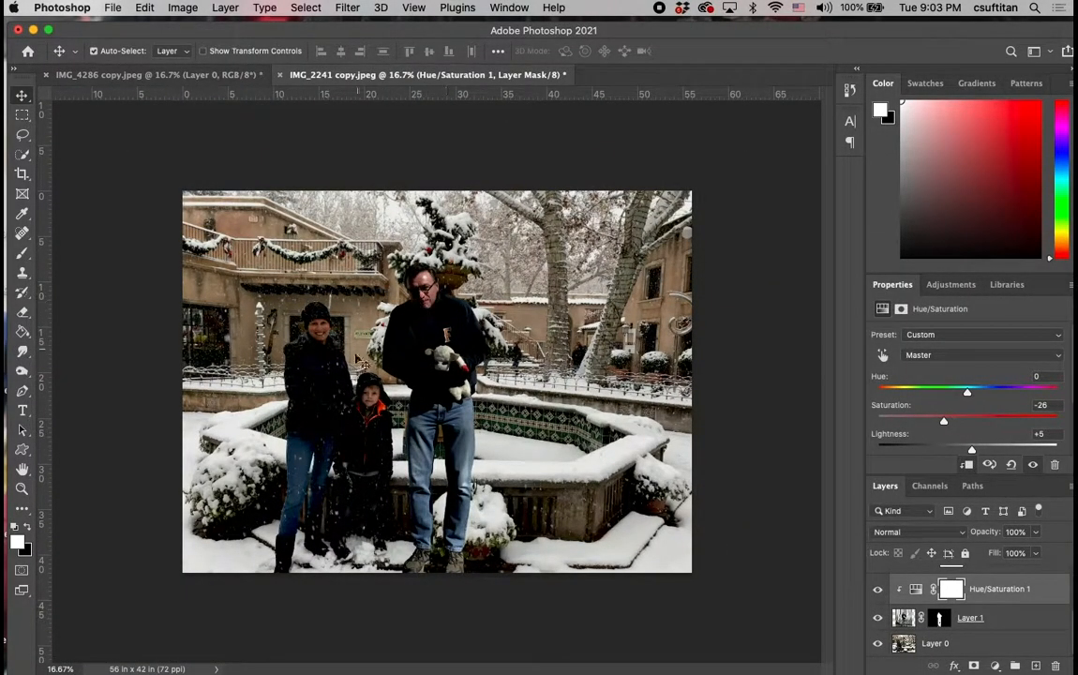
{"action": "left_click", "coordinate": [450, 368]}
{"action": "left_click_drag", "start_coordinate": [450, 368], "coordinate": [245, 369]}
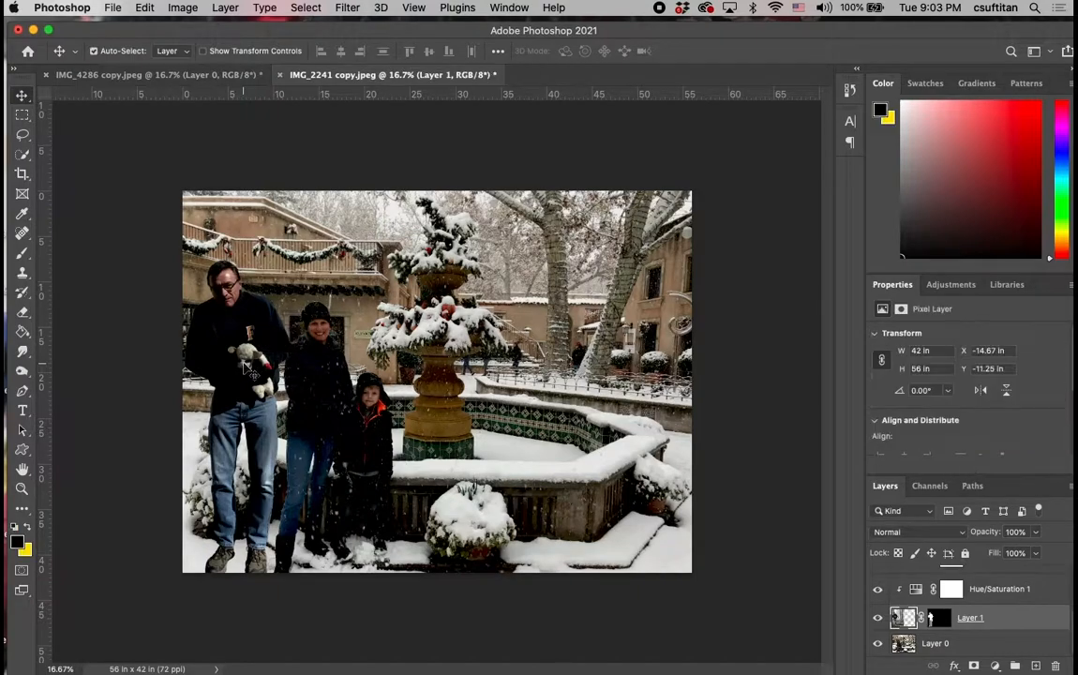
{"action": "left_click", "coordinate": [141, 9]}
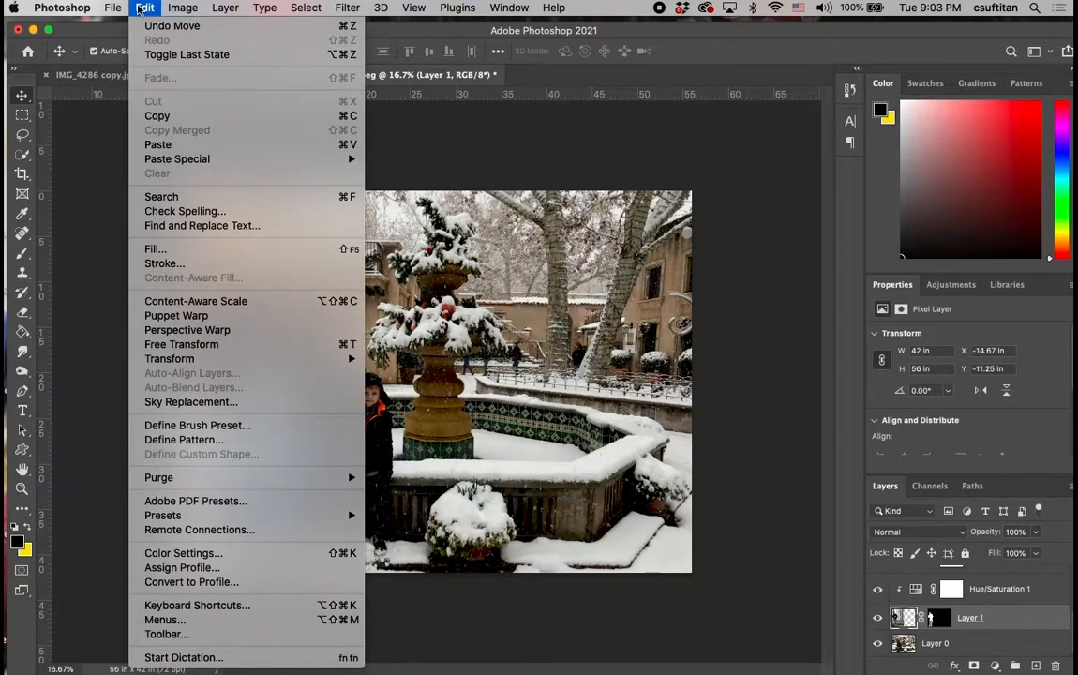
{"action": "mouse_move", "coordinate": [235, 358]}
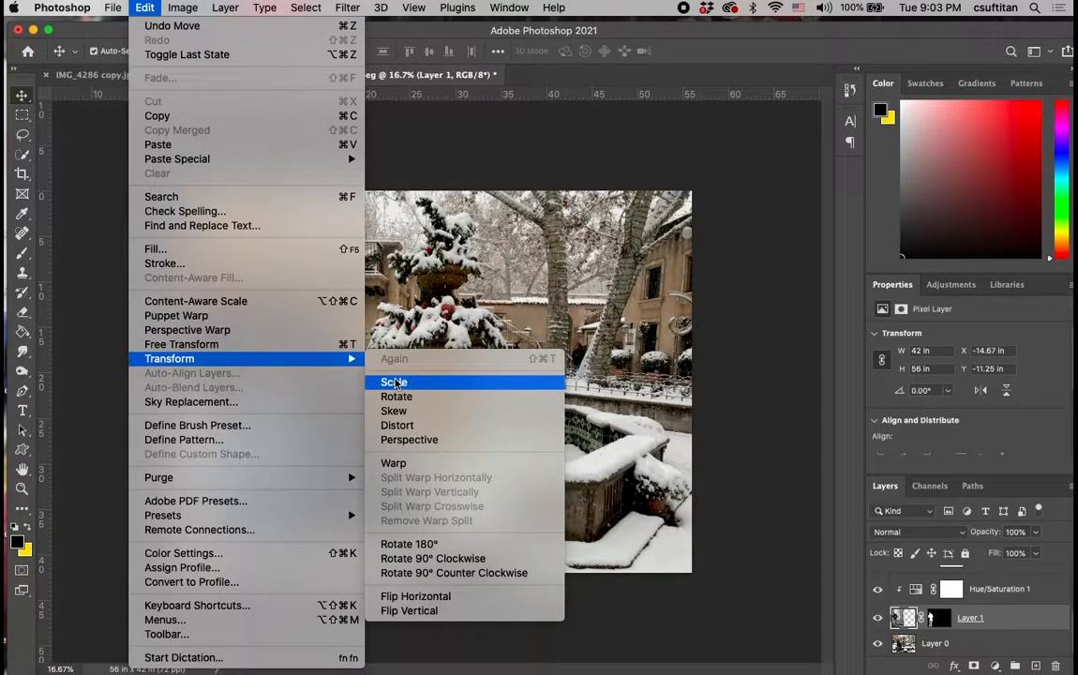
{"action": "left_click", "coordinate": [394, 383]}
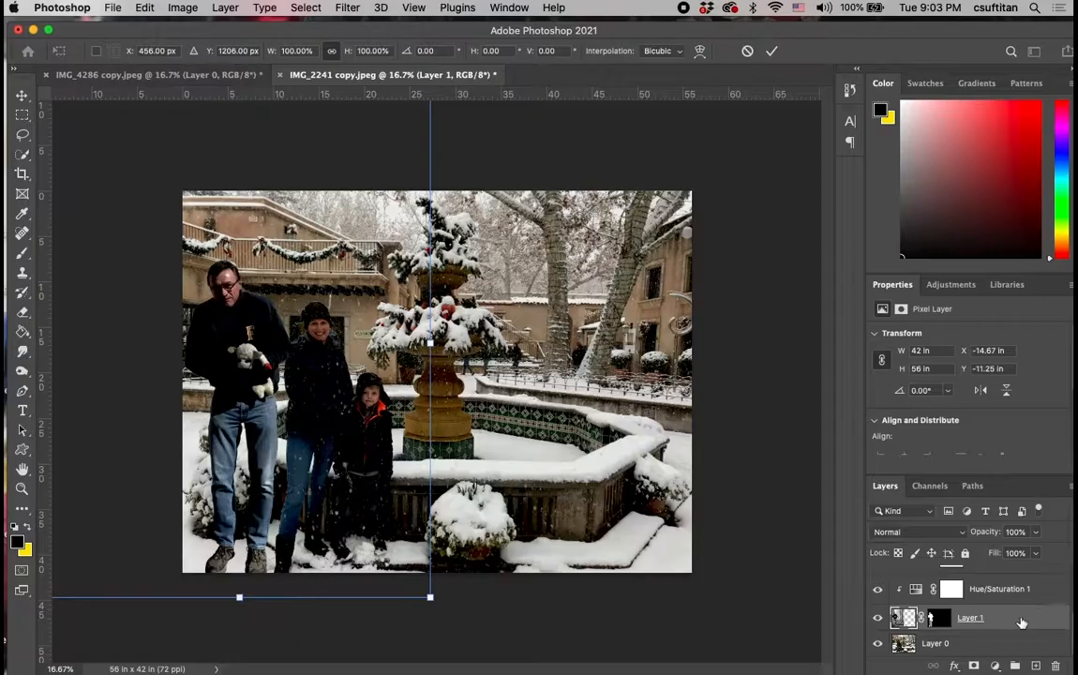
{"action": "key", "text": "Return"}
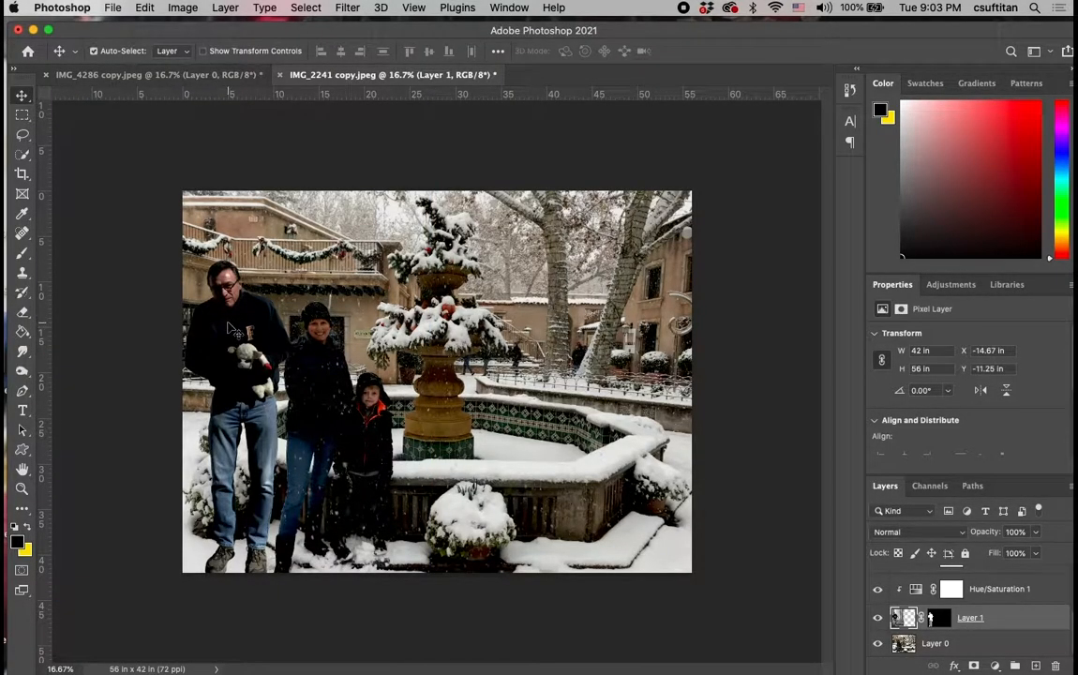
- Scale the man proportionally to about 88.25% and reposition him beside the woman with his feet near the photo's lower edge
{"action": "left_click", "coordinate": [140, 7]}
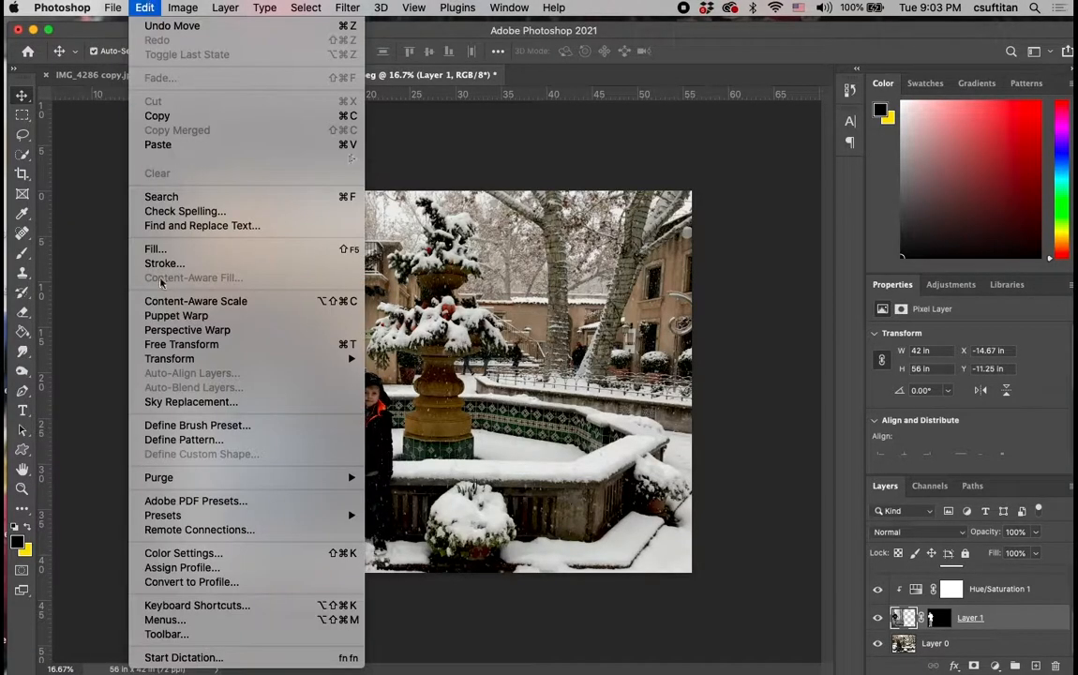
{"action": "mouse_move", "coordinate": [174, 359]}
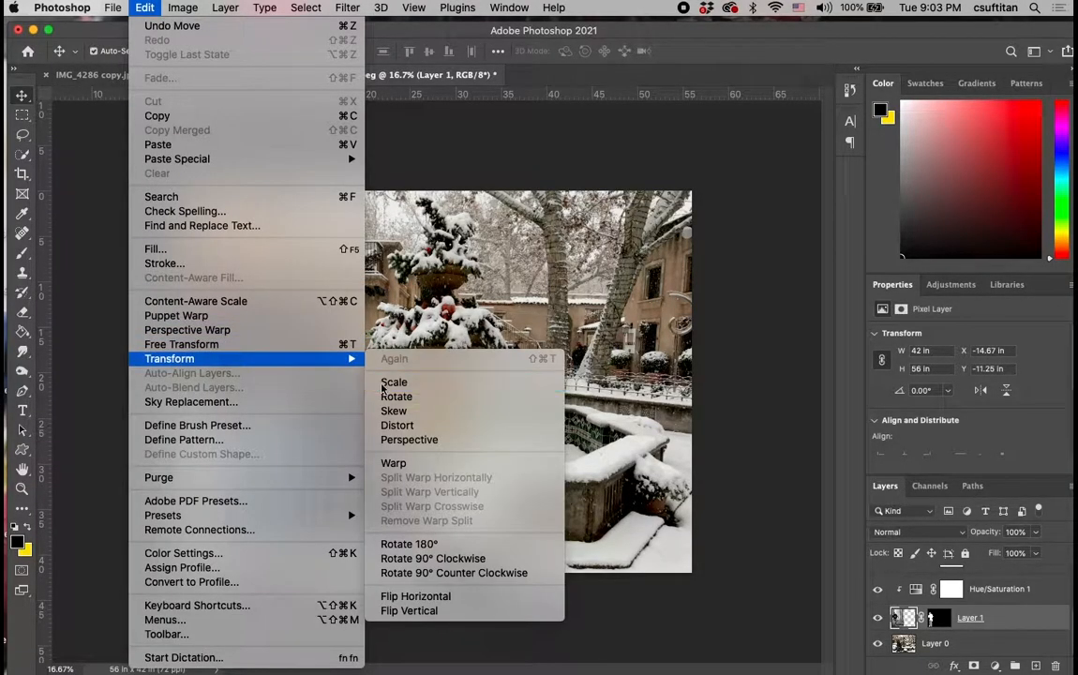
{"action": "left_click", "coordinate": [386, 384]}
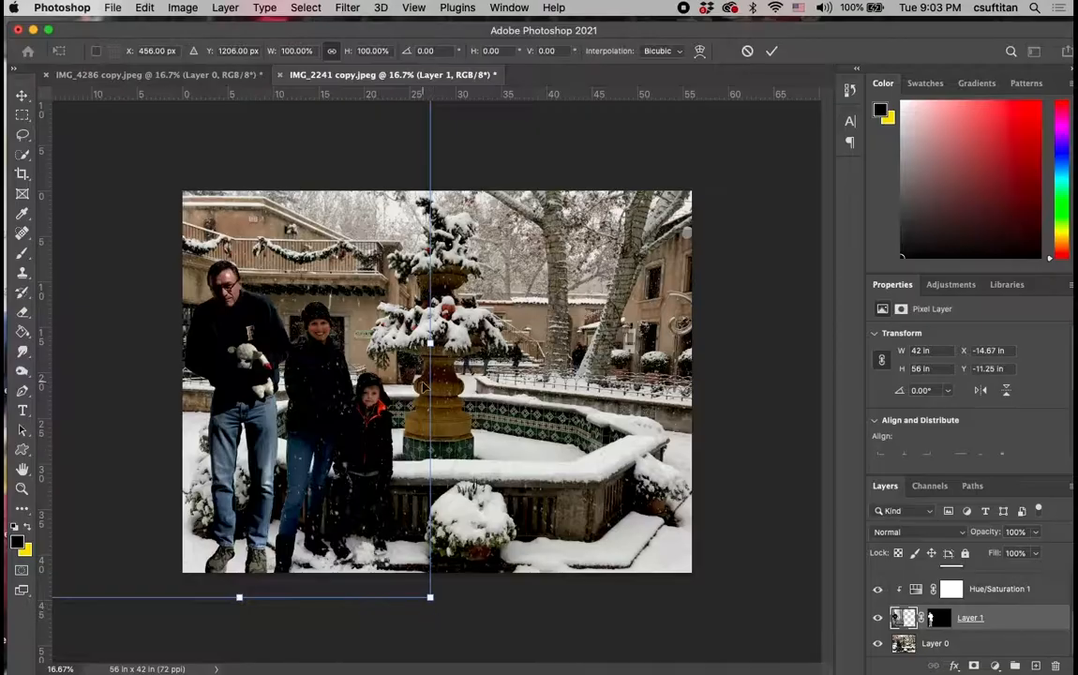
{"action": "left_click_drag", "start_coordinate": [429, 599], "coordinate": [379, 530]}
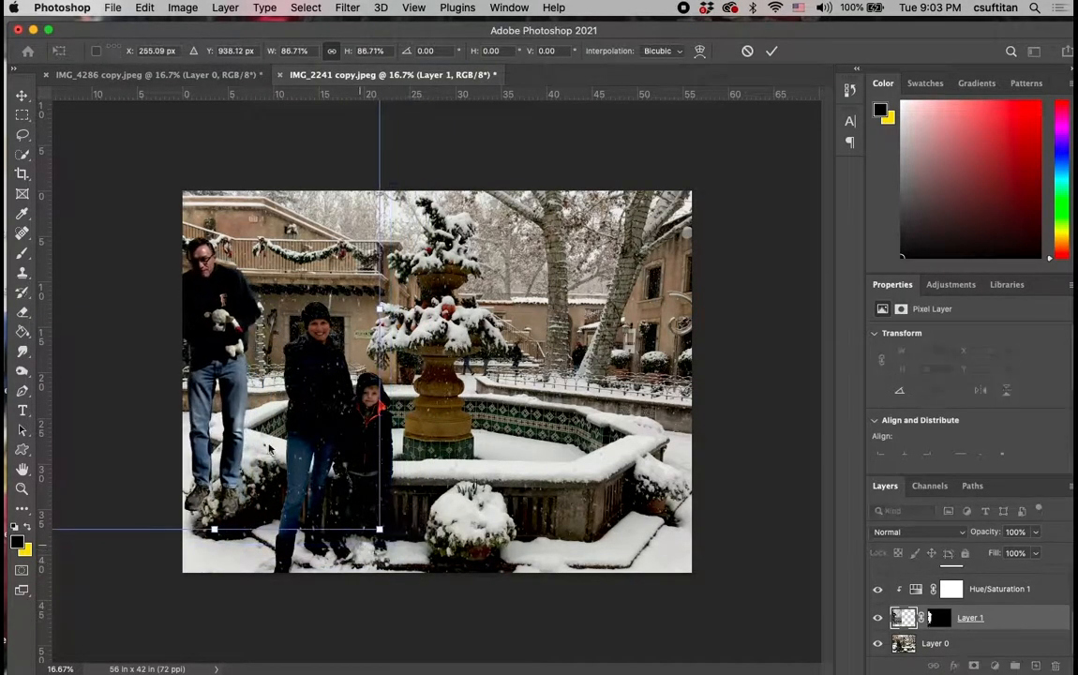
{"action": "left_click_drag", "start_coordinate": [228, 398], "coordinate": [257, 469]}
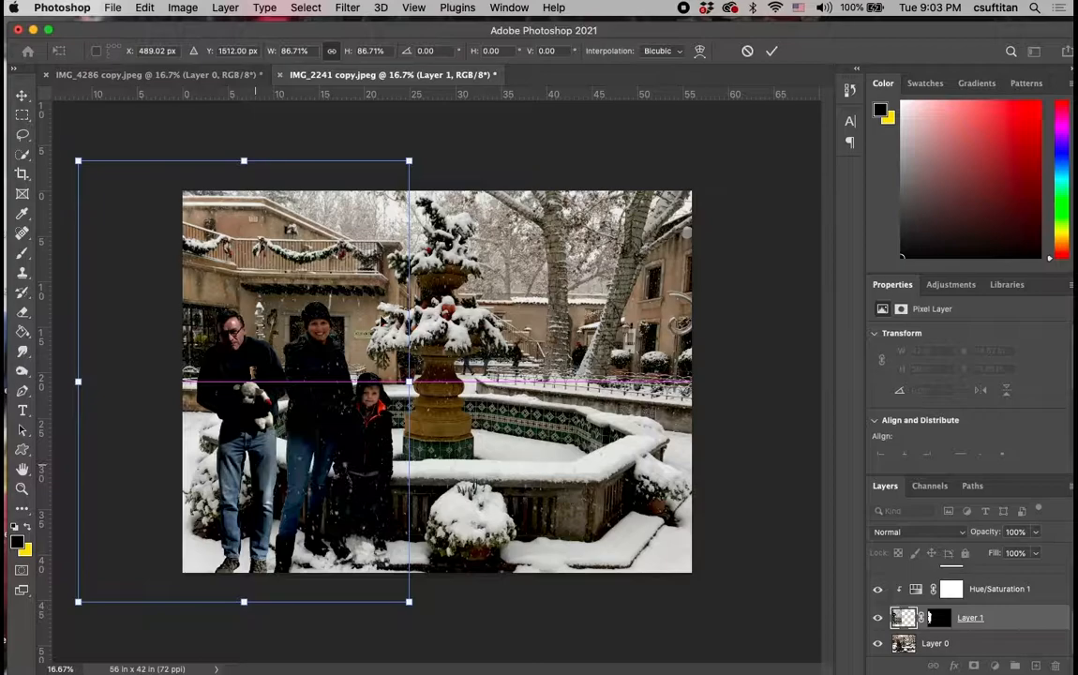
{"action": "left_click_drag", "start_coordinate": [409, 161], "coordinate": [415, 154]}
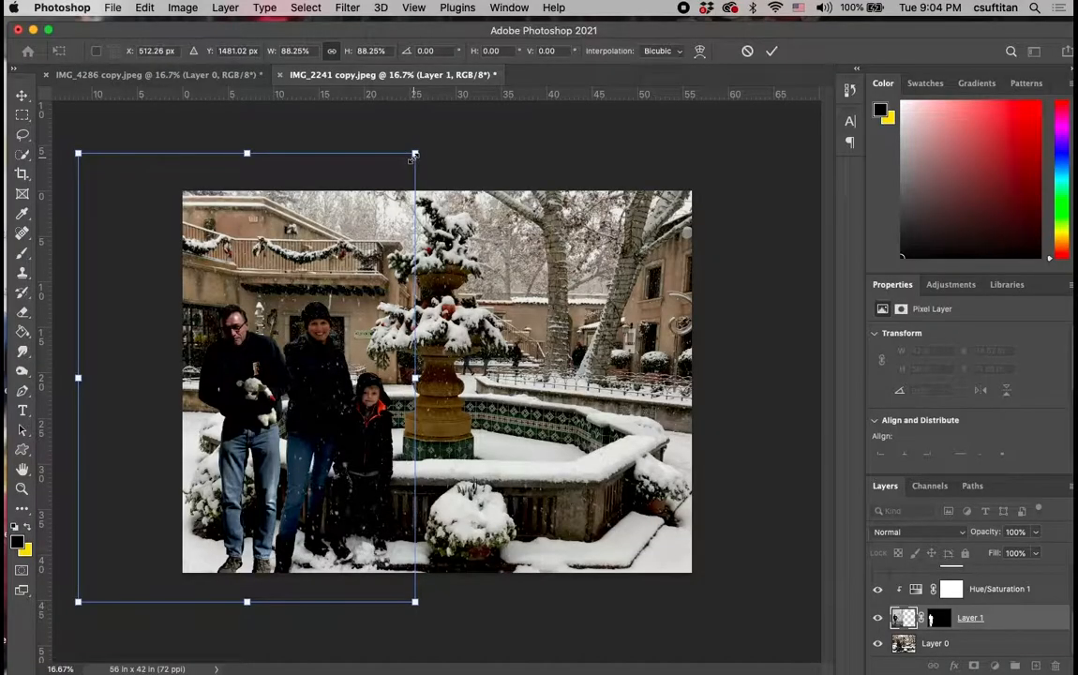
{"action": "key", "text": "Return"}
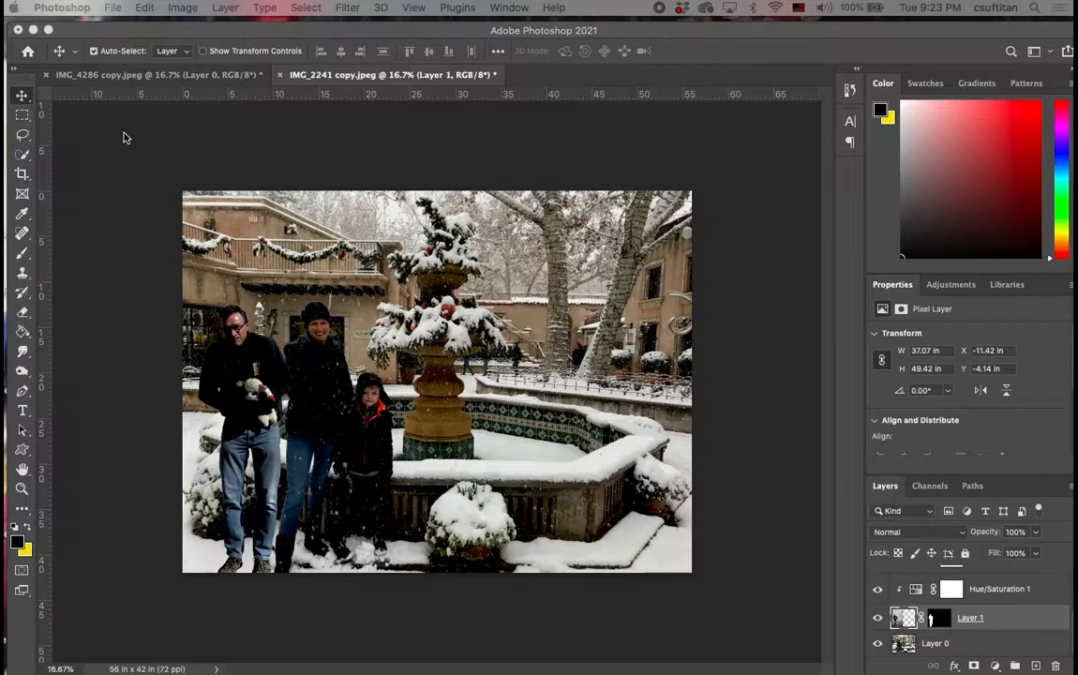
- Apply a Field Blur of 3 px to the man's layer so his sharpness matches the woman and boy
{"action": "left_click", "coordinate": [160, 137]}
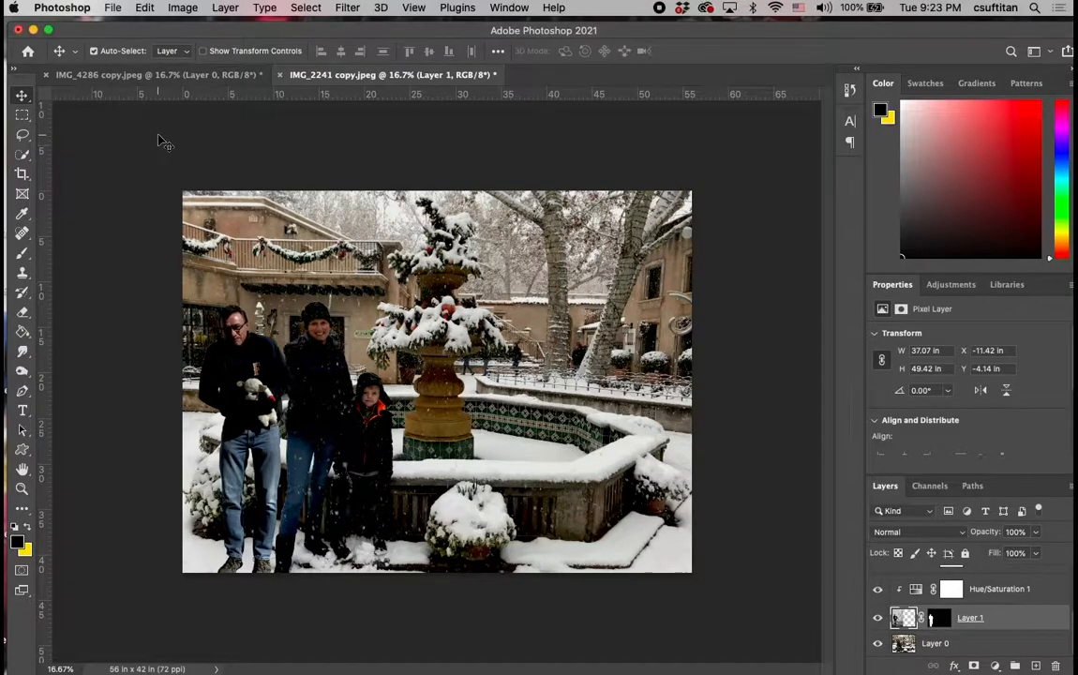
{"action": "key", "text": "super+plus"}
{"action": "key", "text": "super+plus"}
{"action": "key", "text": "super+plus"}
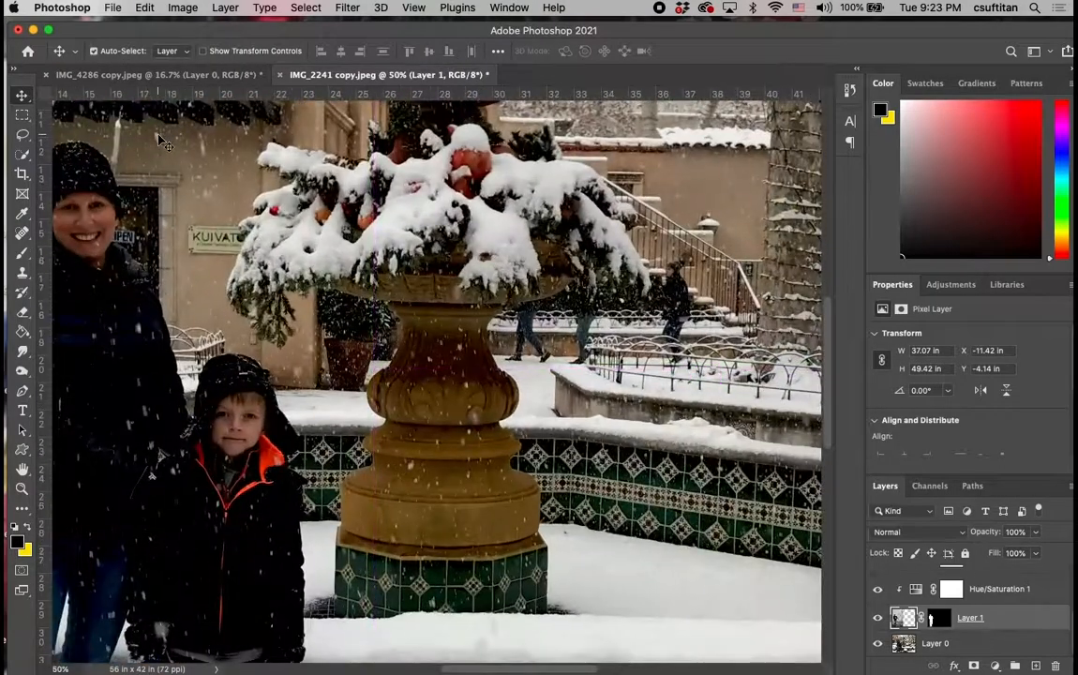
{"action": "scroll", "coordinate": [160, 137], "scroll_direction": "left", "scroll_amount": 8}
{"action": "scroll", "coordinate": [159, 137], "scroll_direction": "left", "scroll_amount": 5}
{"action": "scroll", "coordinate": [160, 137], "scroll_direction": "up", "scroll_amount": 4}
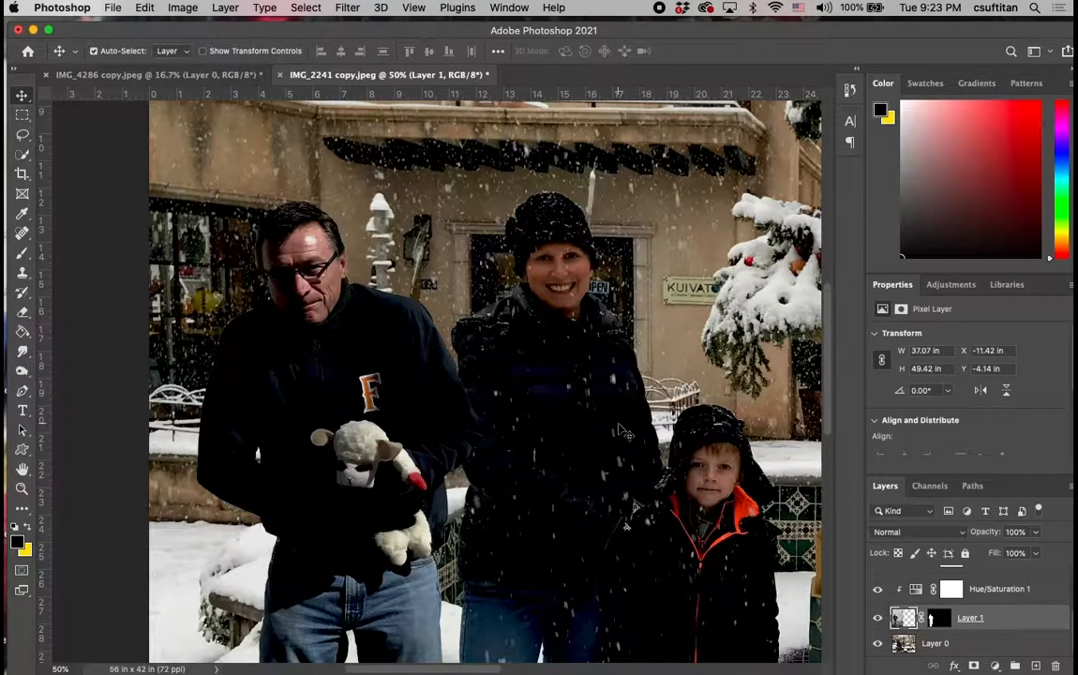
{"action": "key", "text": "super+equal"}
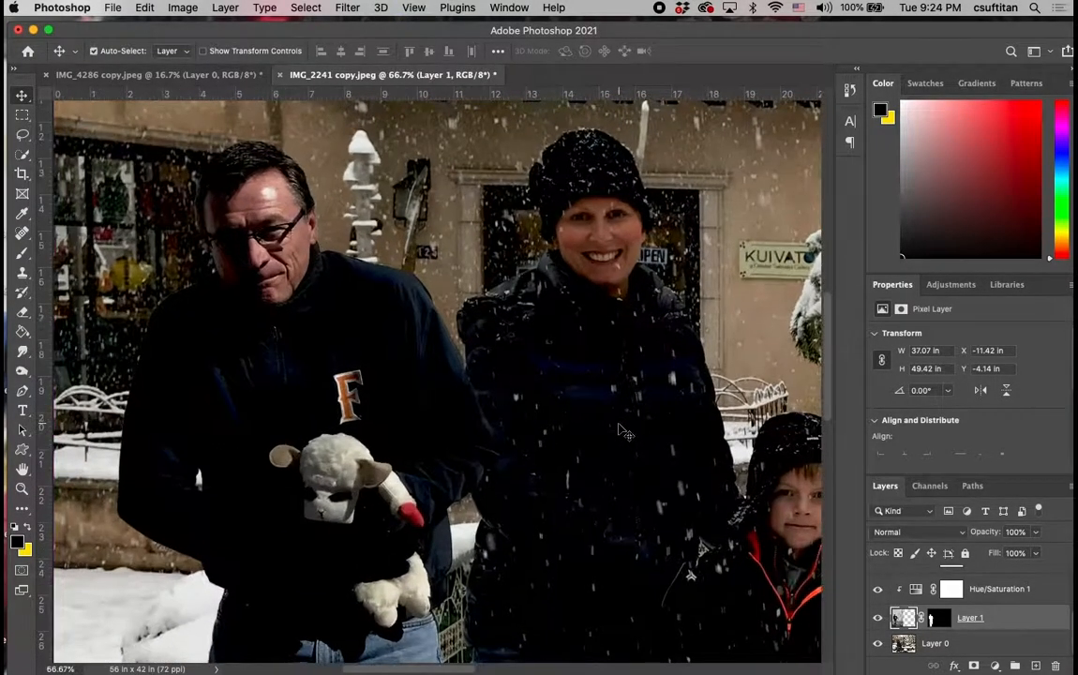
{"action": "scroll", "coordinate": [619, 431], "scroll_direction": "up", "scroll_amount": 2}
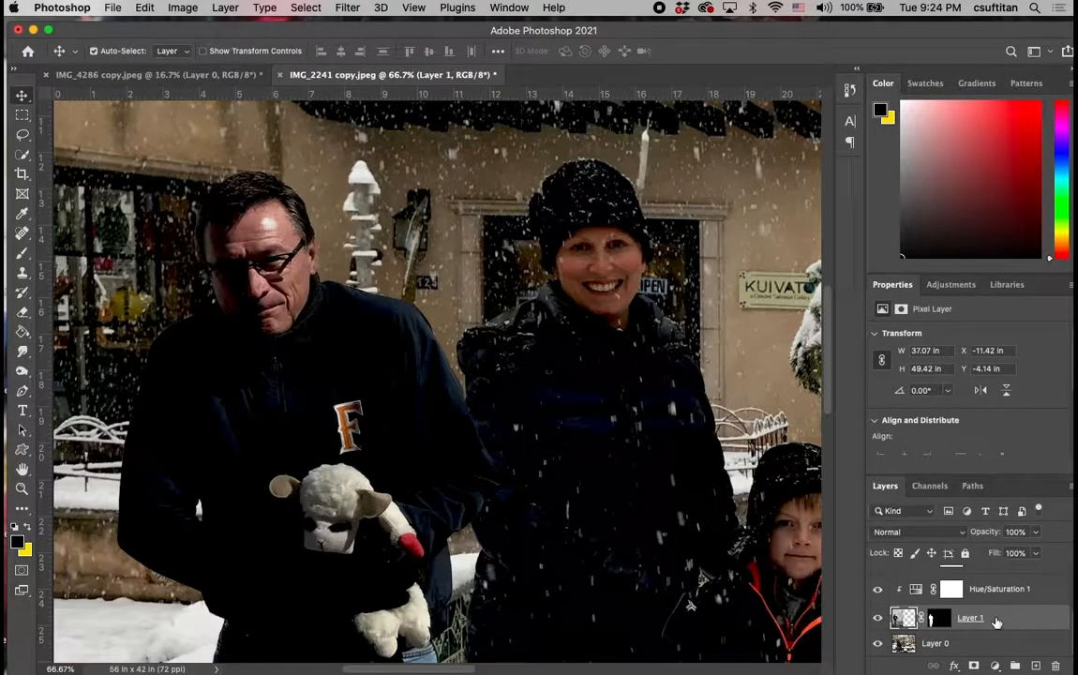
{"action": "left_click", "coordinate": [347, 7]}
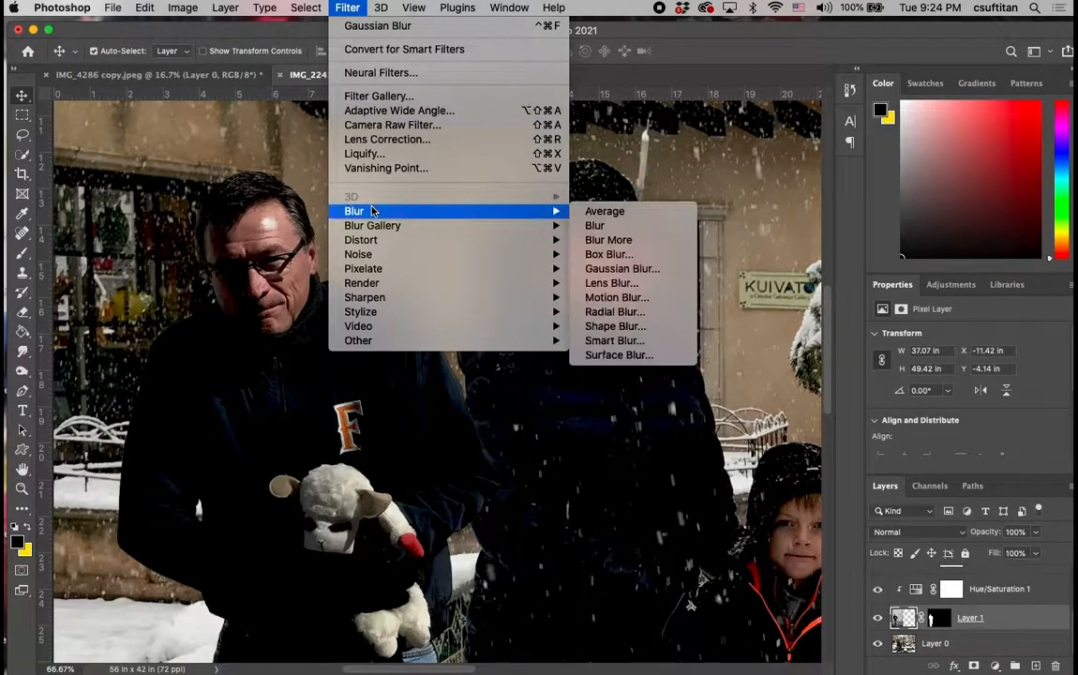
{"action": "mouse_move", "coordinate": [370, 227]}
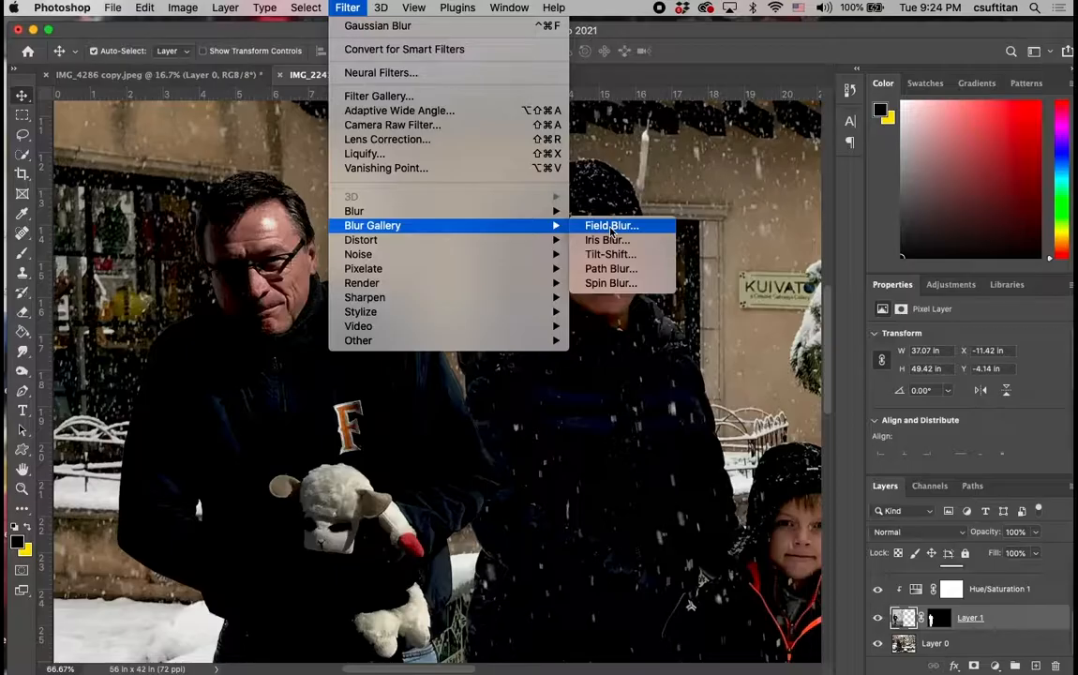
{"action": "left_click", "coordinate": [611, 227]}
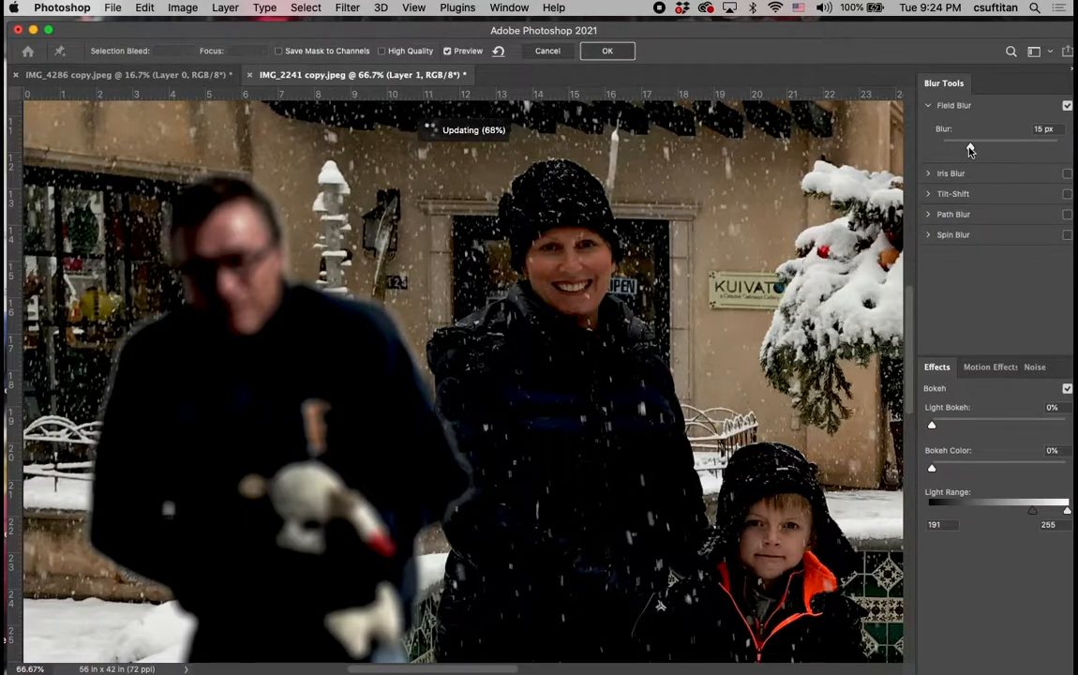
{"action": "left_click_drag", "start_coordinate": [971, 150], "coordinate": [953, 150]}
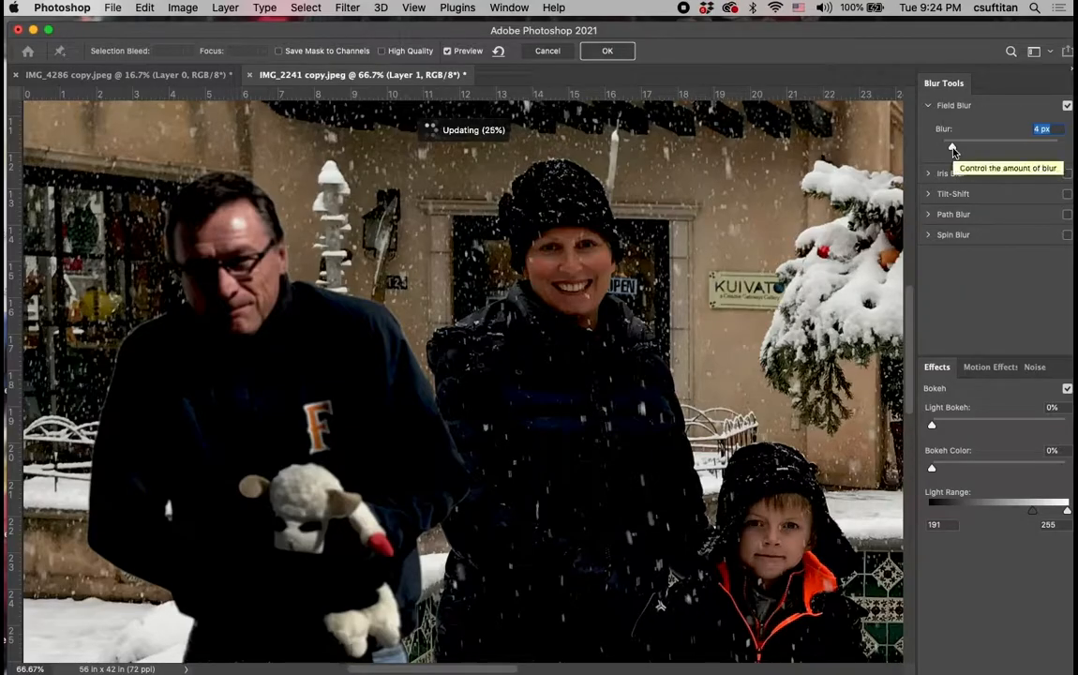
{"action": "left_click_drag", "start_coordinate": [953, 150], "coordinate": [949, 150]}
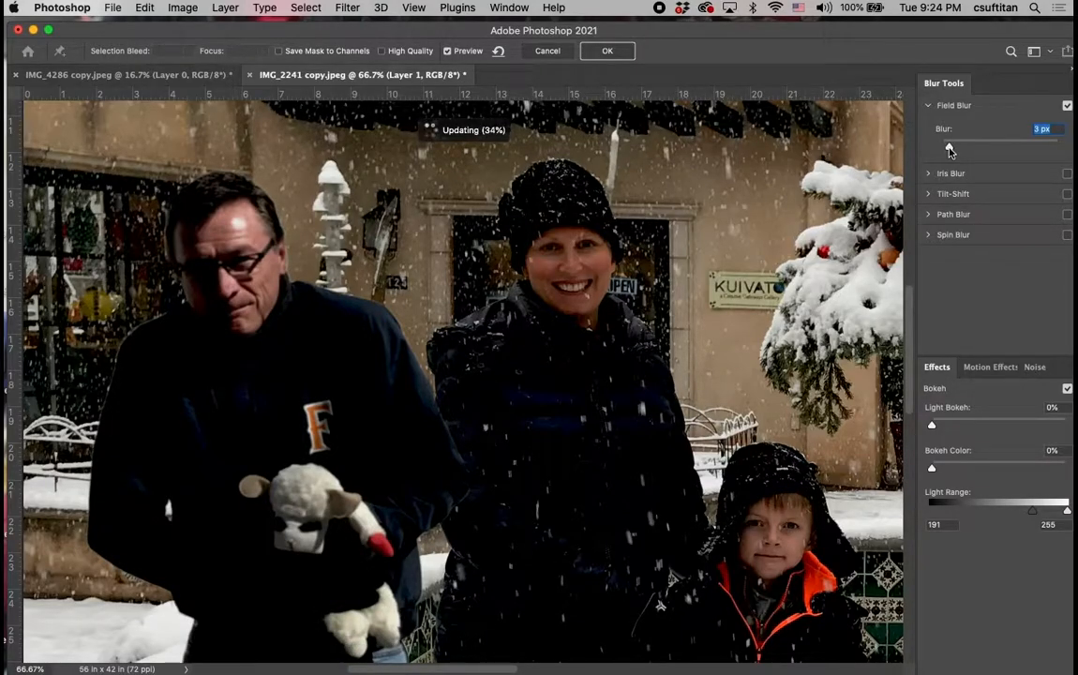
{"action": "left_click_drag", "start_coordinate": [950, 150], "coordinate": [948, 150]}
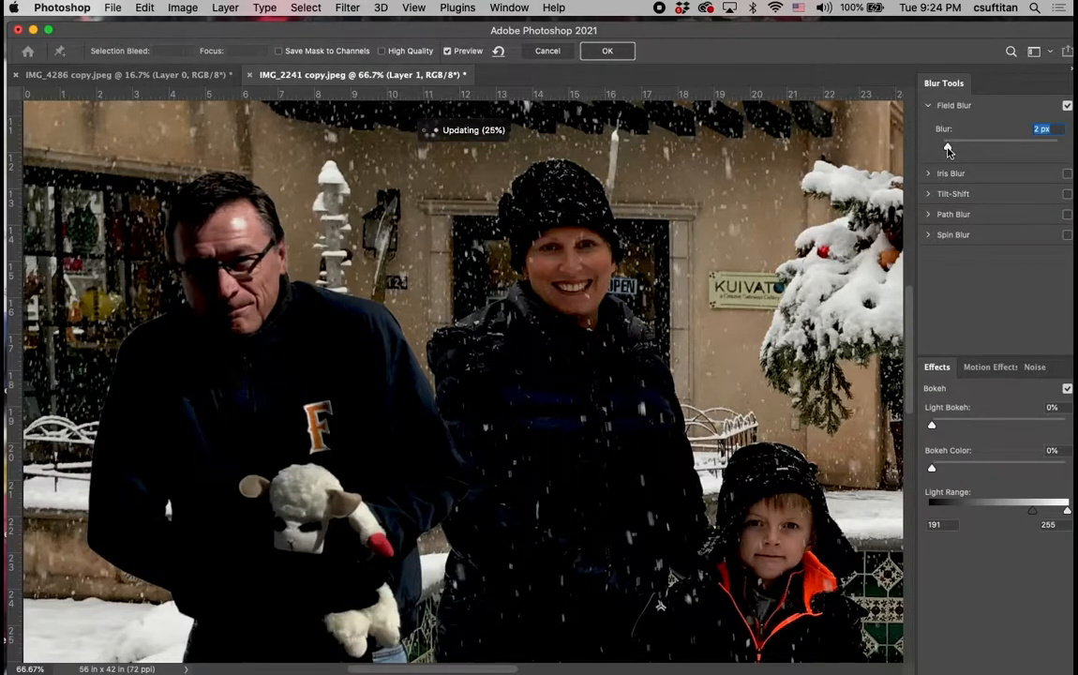
{"action": "left_click_drag", "start_coordinate": [948, 150], "coordinate": [951, 150]}
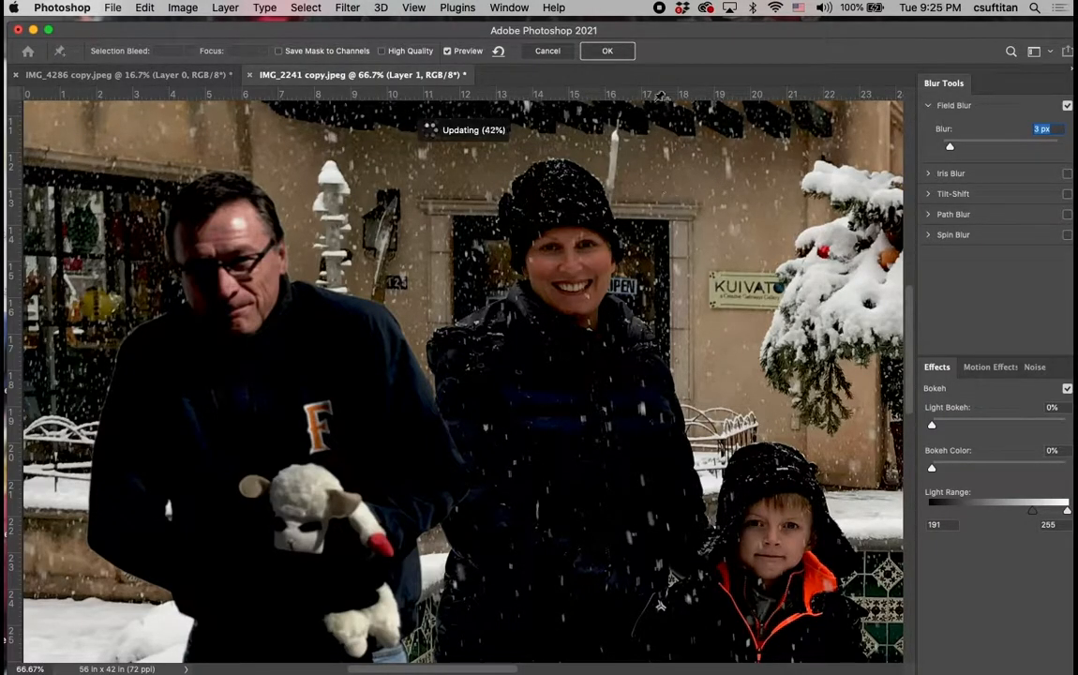
{"action": "left_click", "coordinate": [608, 52]}
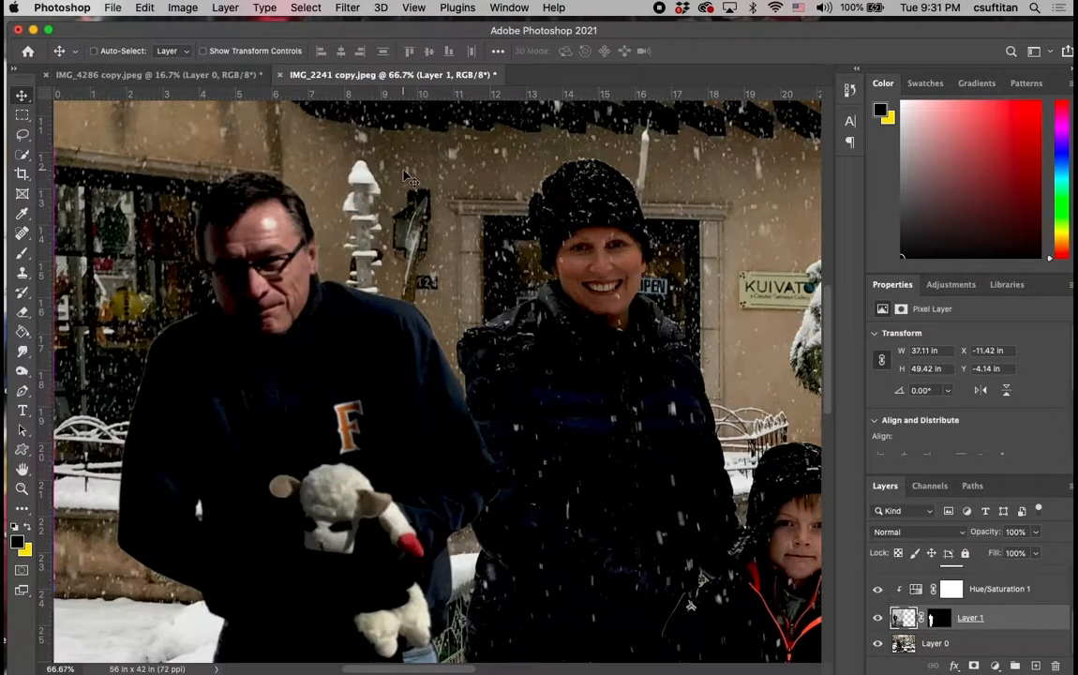
- Move the man across the fountain from the woman and boy, and feather his layer mask by 1.4 px with Select and Mask
{"action": "key", "text": "super+0"}
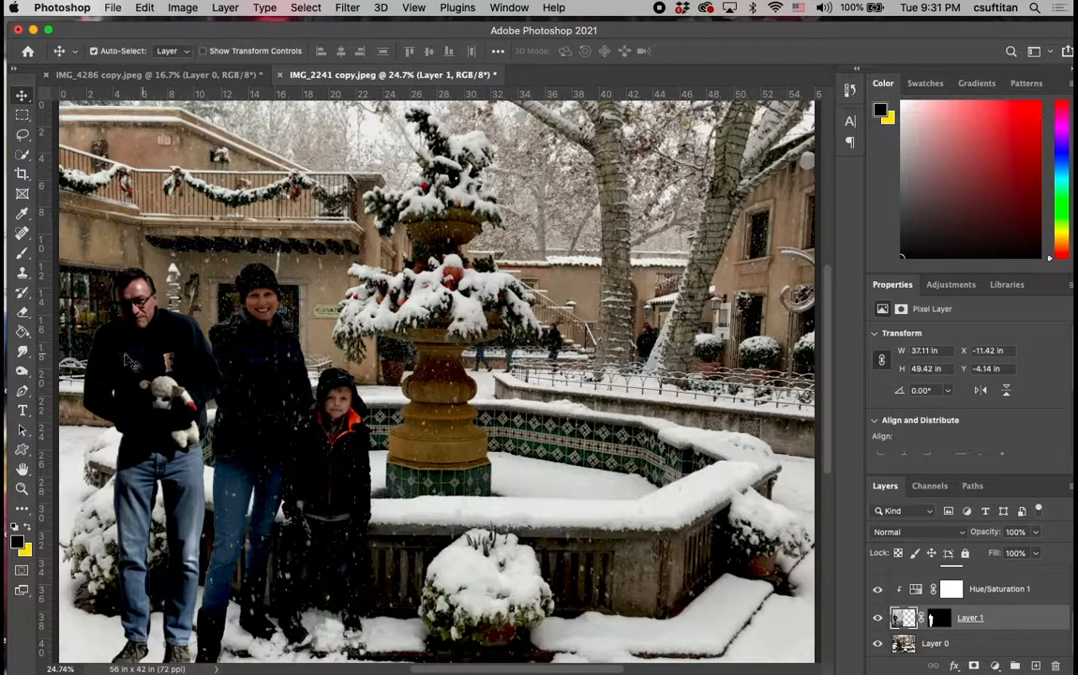
{"action": "left_click_drag", "start_coordinate": [140, 355], "coordinate": [596, 343]}
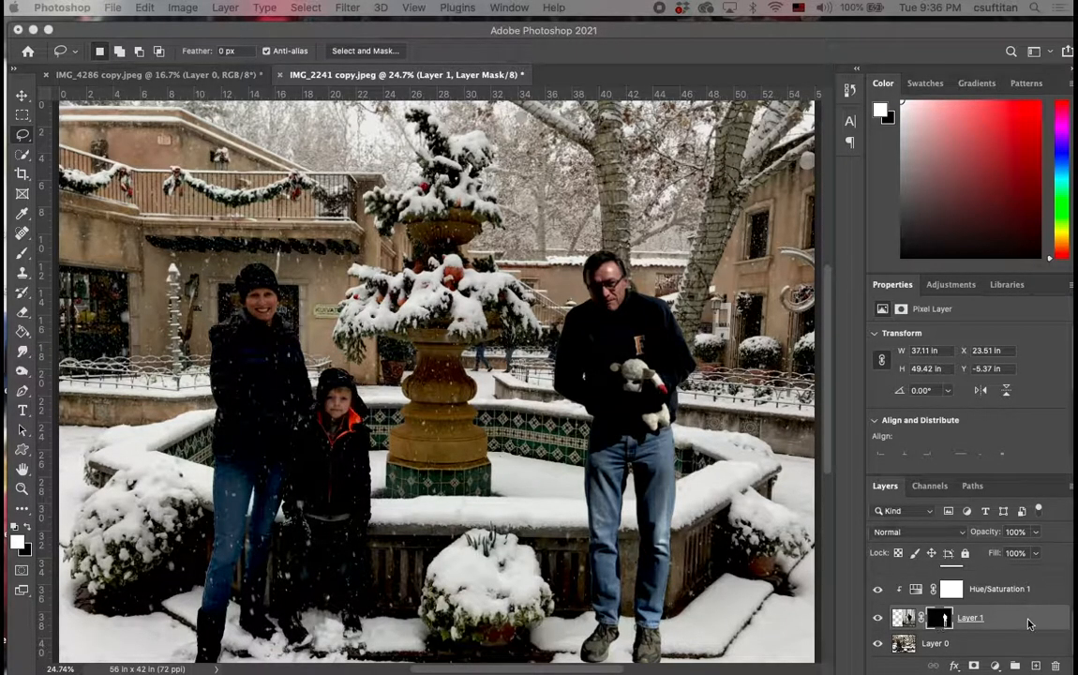
{"action": "left_click", "coordinate": [904, 617]}
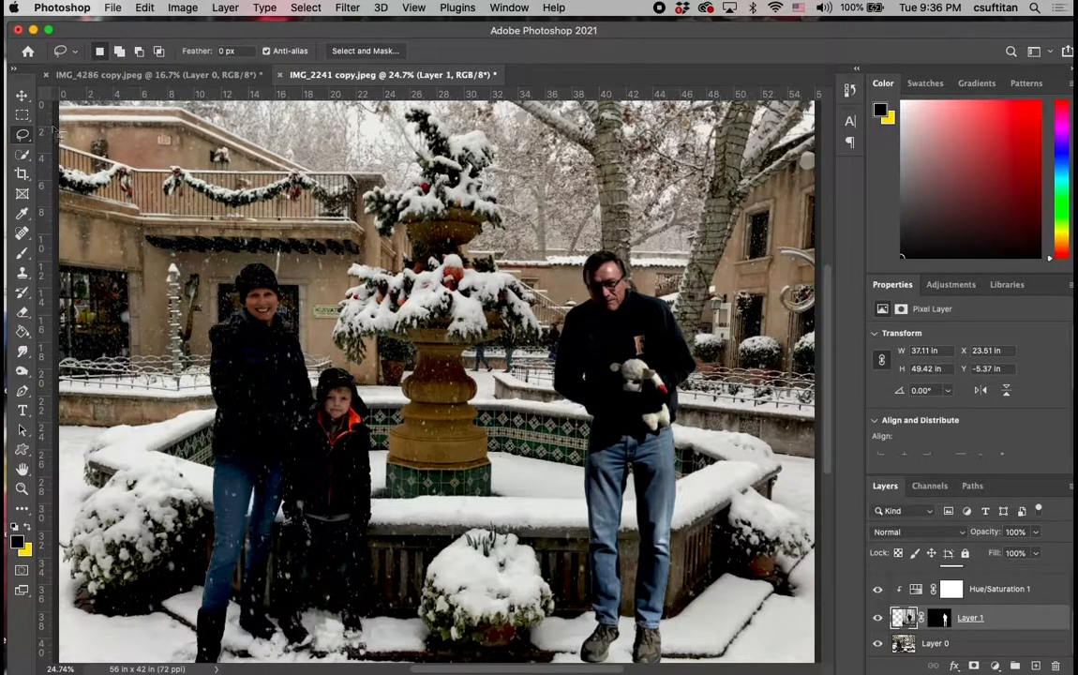
{"action": "left_click", "coordinate": [364, 51]}
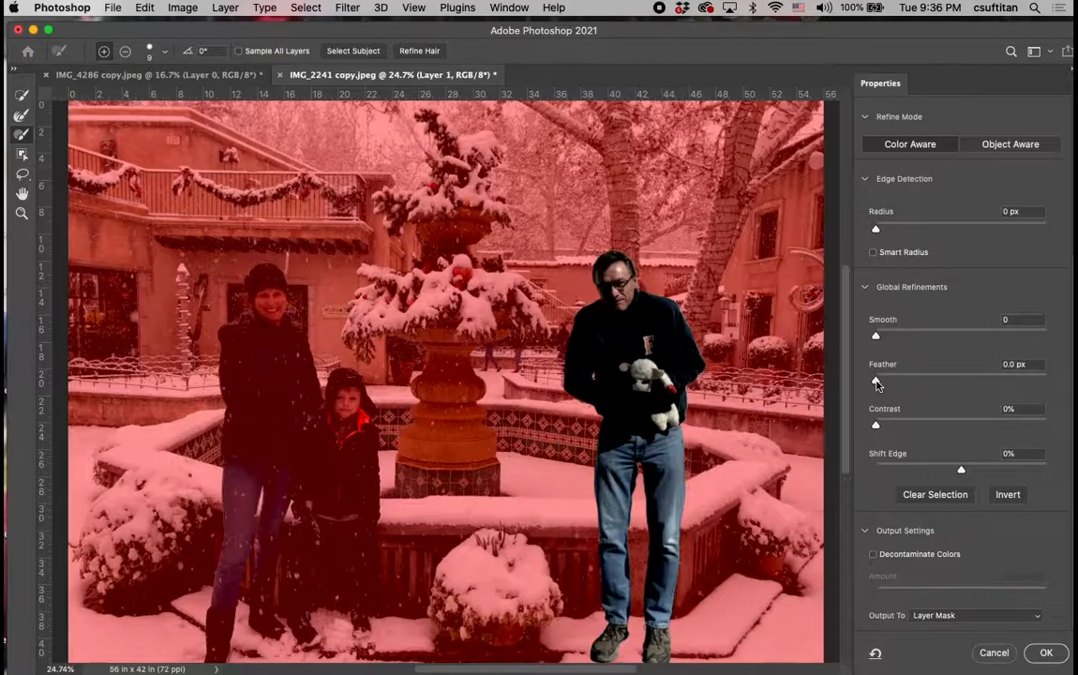
{"action": "left_click_drag", "start_coordinate": [884, 383], "coordinate": [889, 383]}
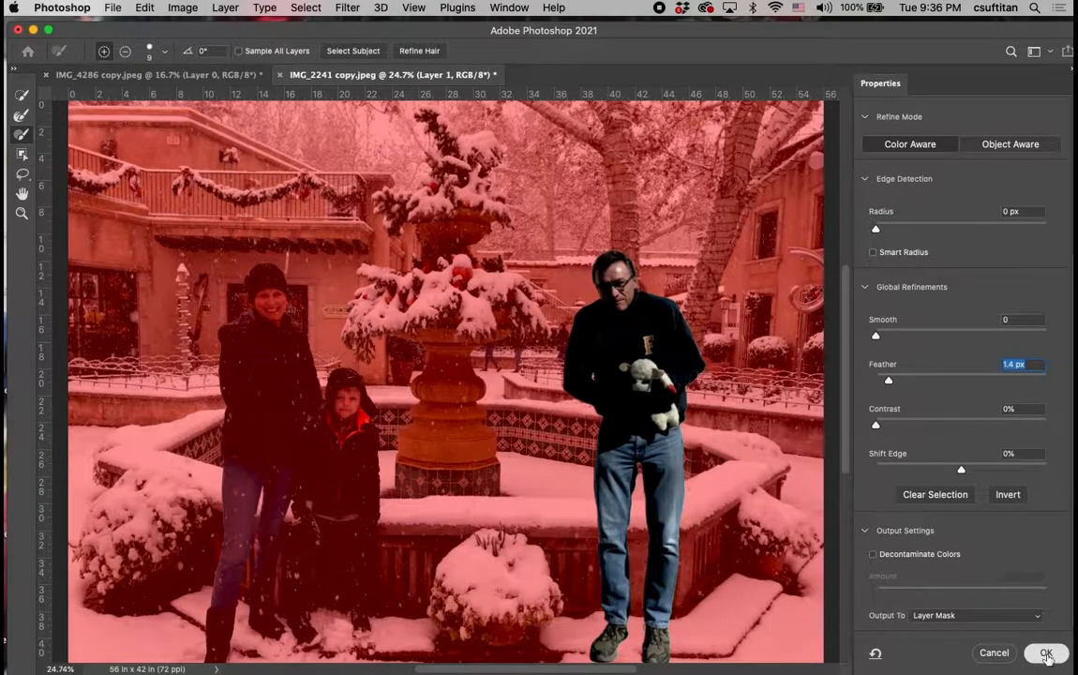
{"action": "left_click", "coordinate": [1047, 653]}
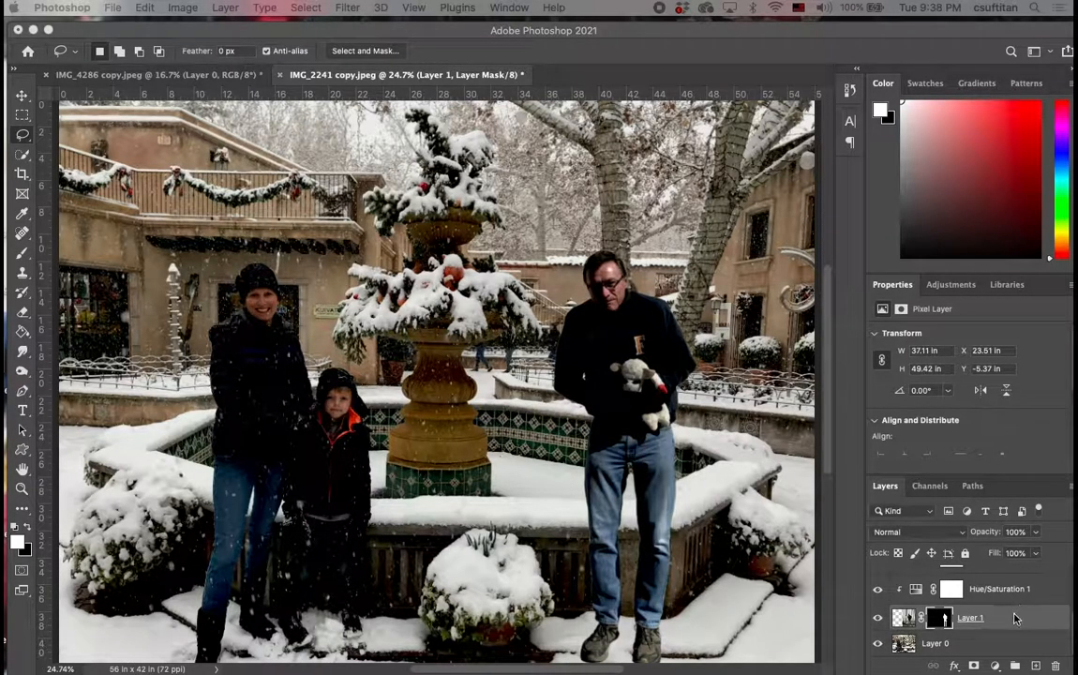
- Retouch the shiny highlight on the man's forehead with the Spot Healing Brush at size 15, undoing and repainting the first stroke
{"action": "key", "text": "super+2"}
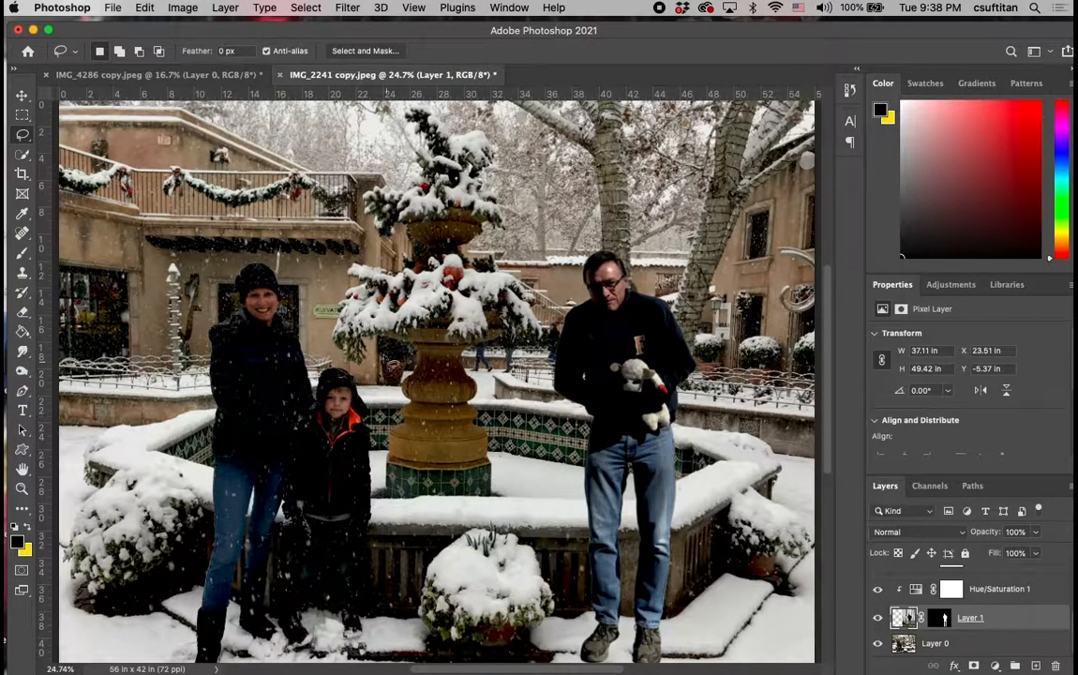
{"action": "key", "text": "super+="}
{"action": "key", "text": "super+="}
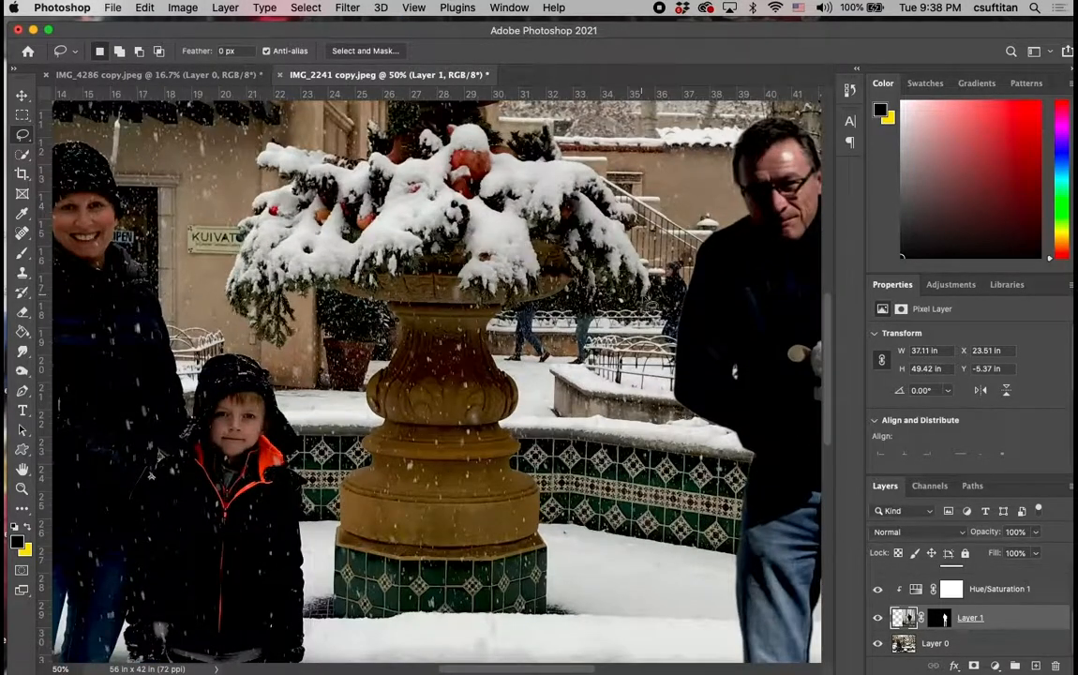
{"action": "scroll", "coordinate": [583, 272], "scroll_direction": "right", "scroll_amount": 10}
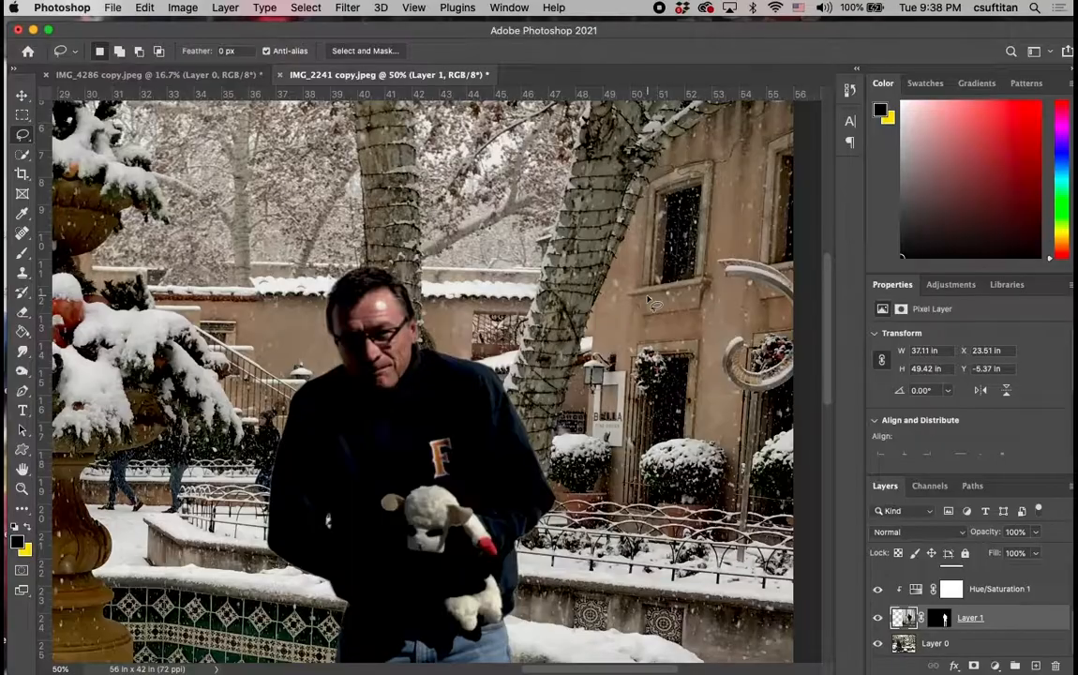
{"action": "key", "text": "super+="}
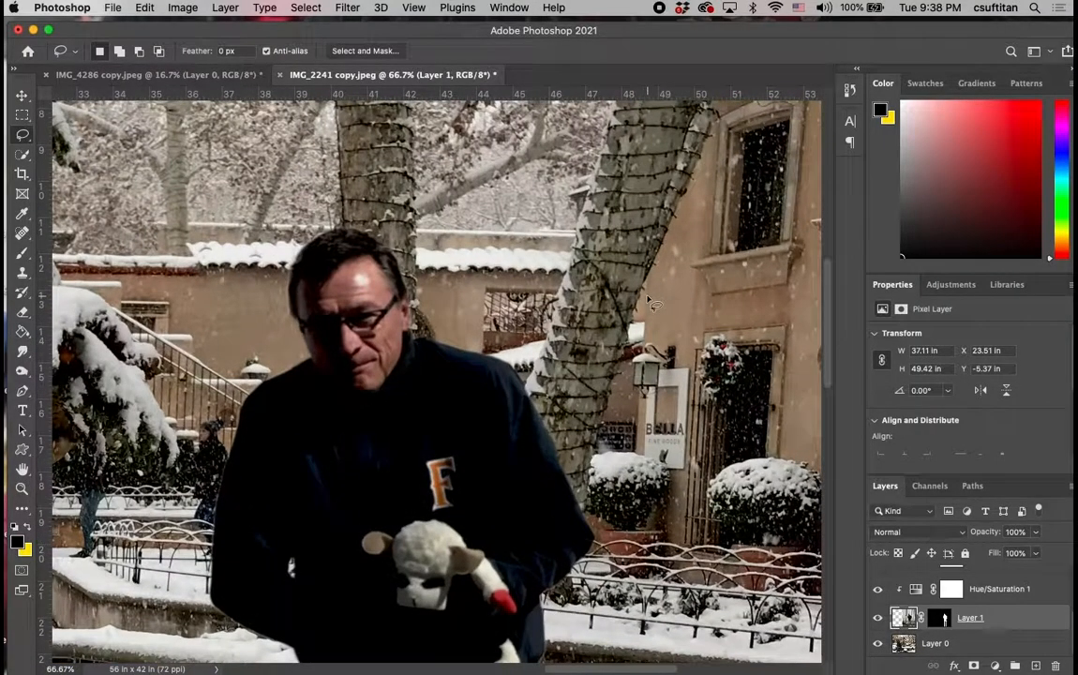
{"action": "key", "text": "super+="}
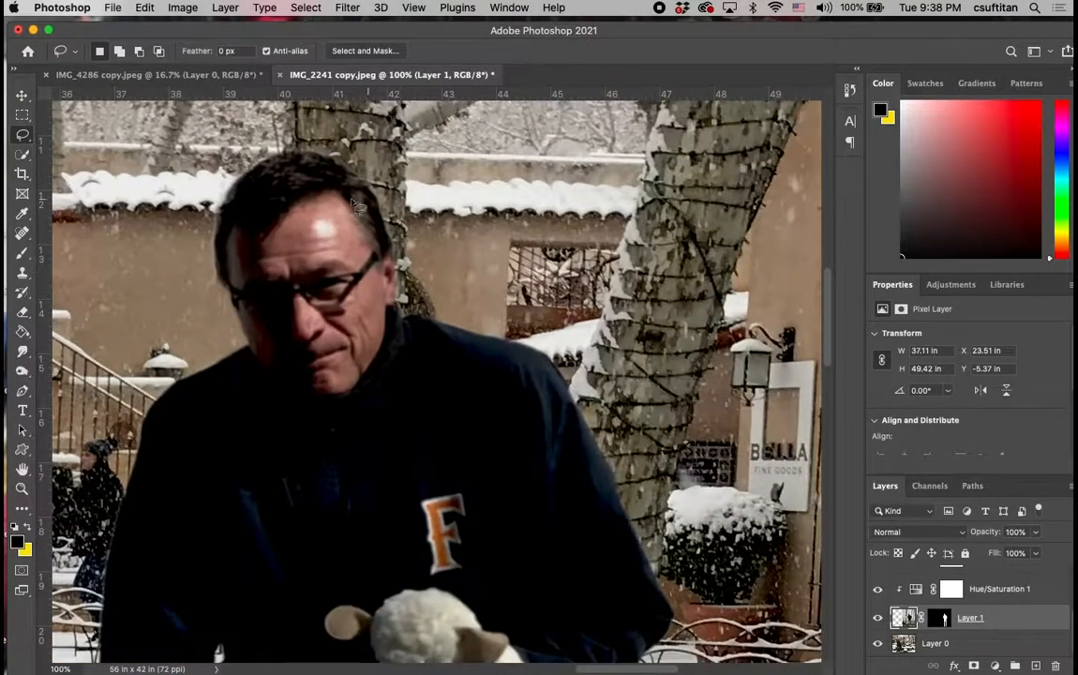
{"action": "left_click", "coordinate": [23, 236]}
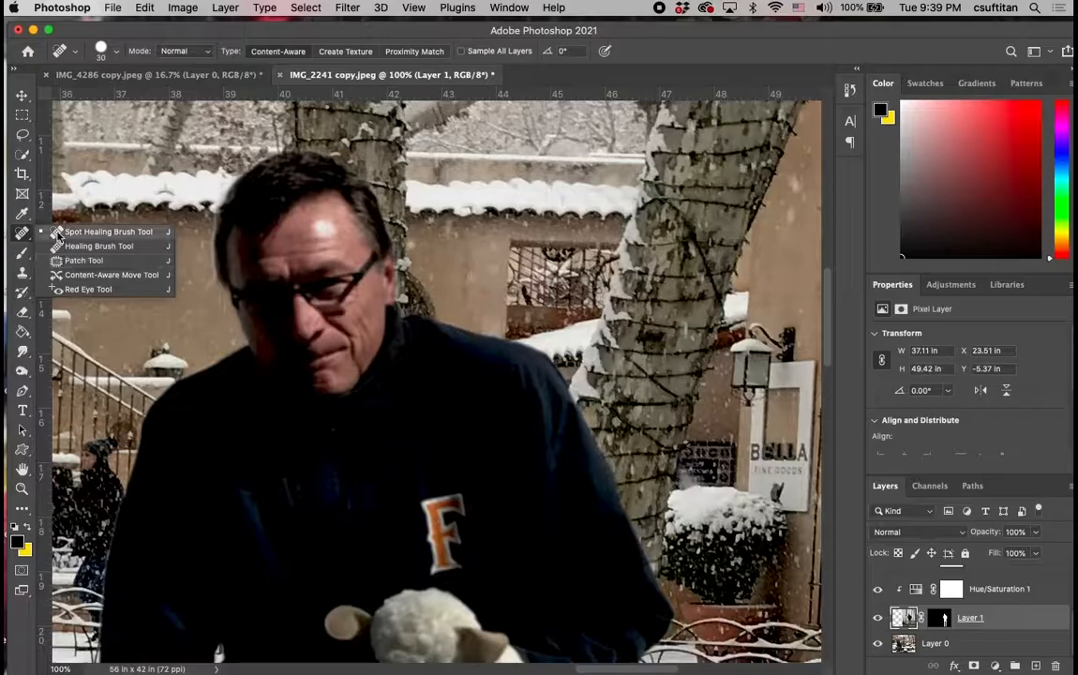
{"action": "left_click", "coordinate": [56, 231]}
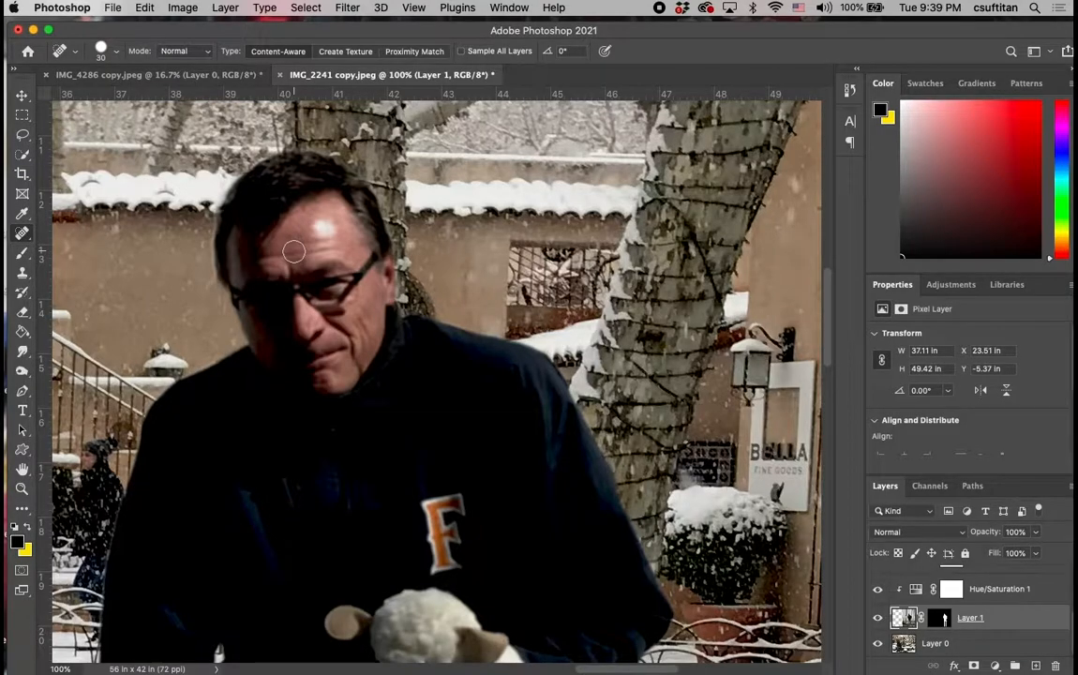
{"action": "key", "text": "bracketleft"}
{"action": "key", "text": "bracketleft"}
{"action": "key", "text": "bracketleft"}
{"action": "left_click_drag", "start_coordinate": [296, 231], "coordinate": [330, 225]}
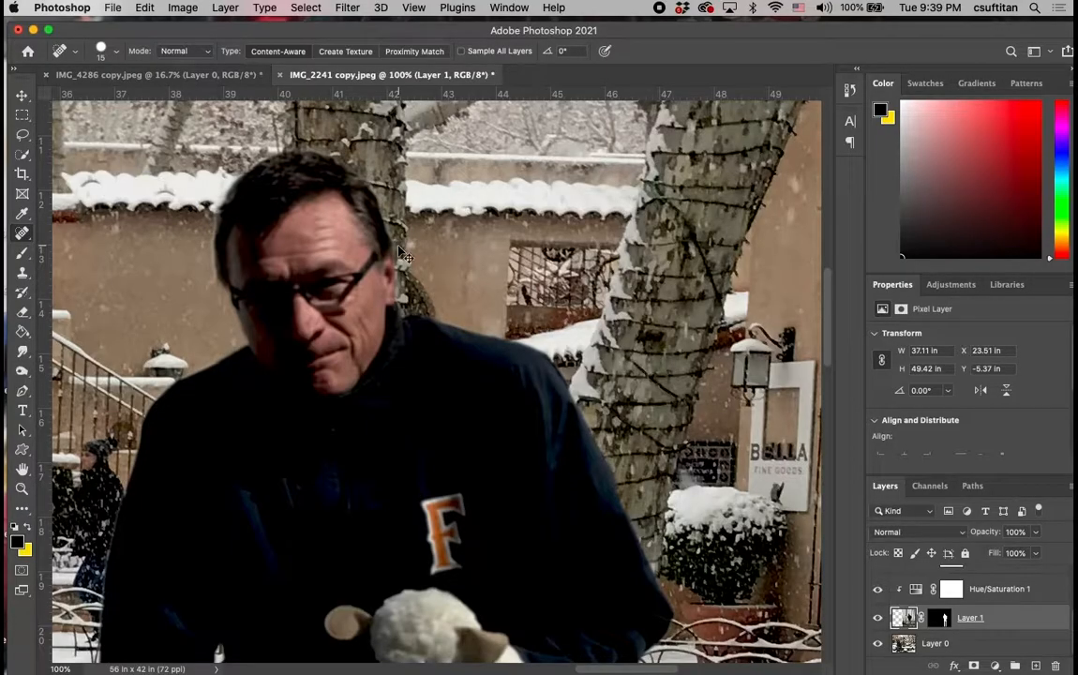
{"action": "key", "text": "super+z"}
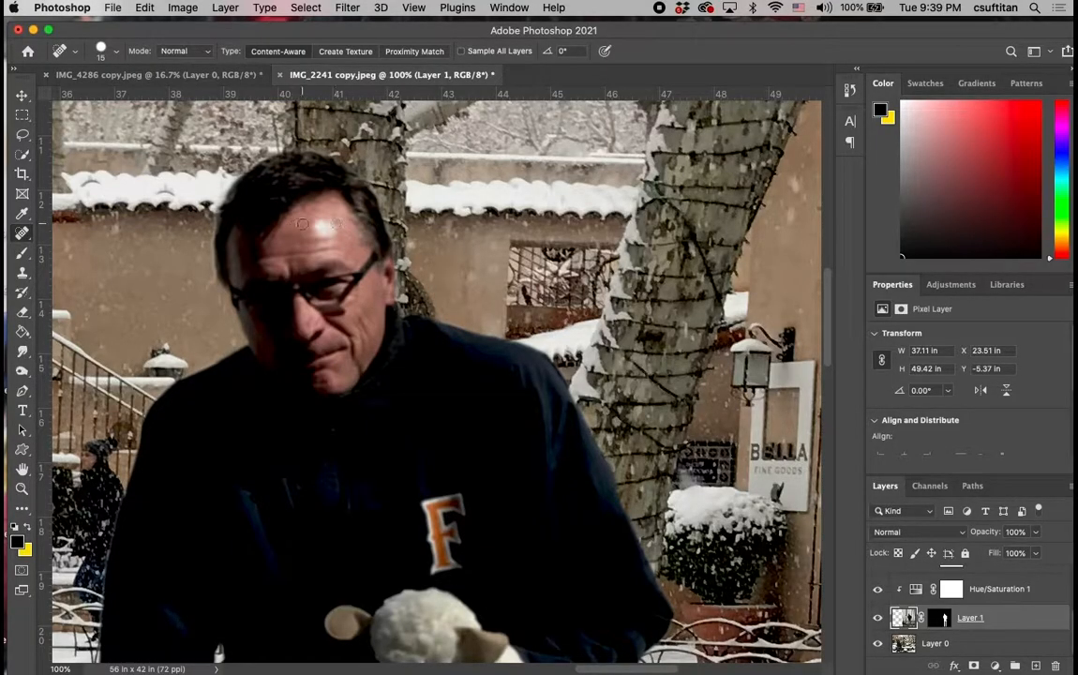
{"action": "left_click_drag", "start_coordinate": [302, 226], "coordinate": [319, 235]}
- Heal the bright patches around the knee of the man's jeans with the Spot Healing Brush at size 40
{"action": "scroll", "coordinate": [434, 246], "scroll_direction": "down", "scroll_amount": 10}
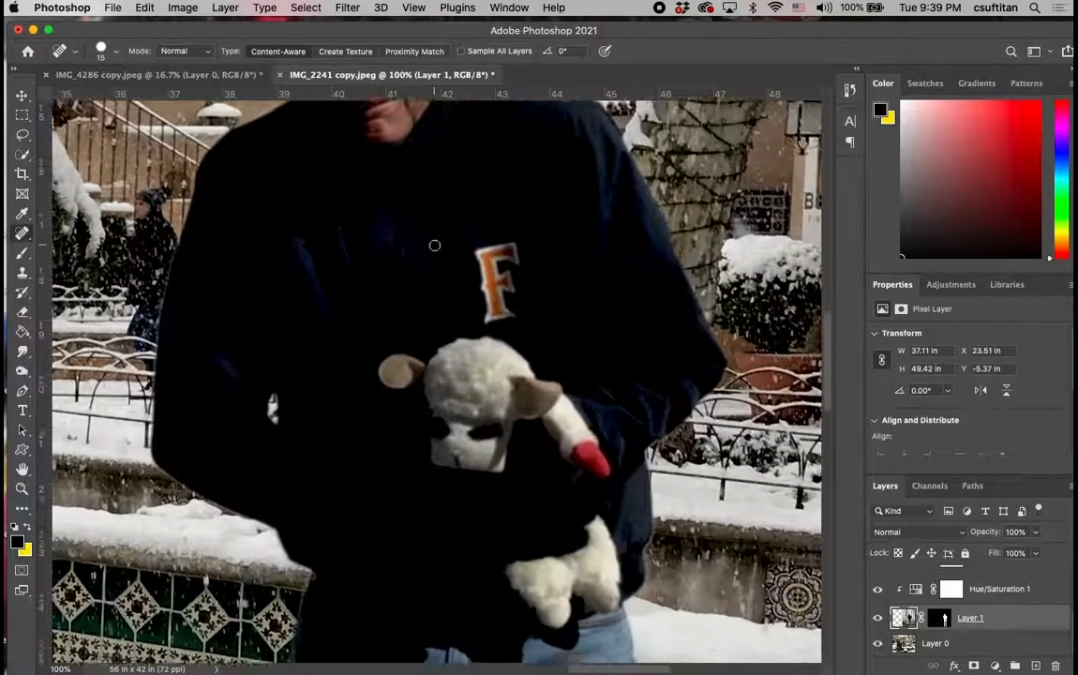
{"action": "scroll", "coordinate": [434, 245], "scroll_direction": "down", "scroll_amount": 15}
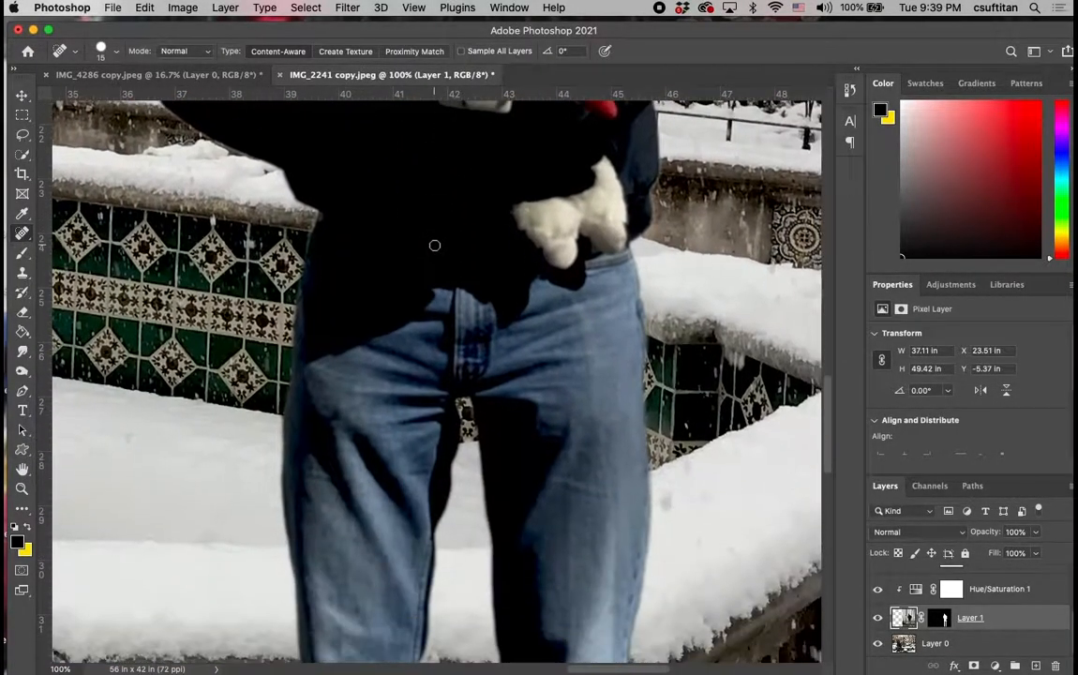
{"action": "scroll", "coordinate": [434, 246], "scroll_direction": "down", "scroll_amount": 6}
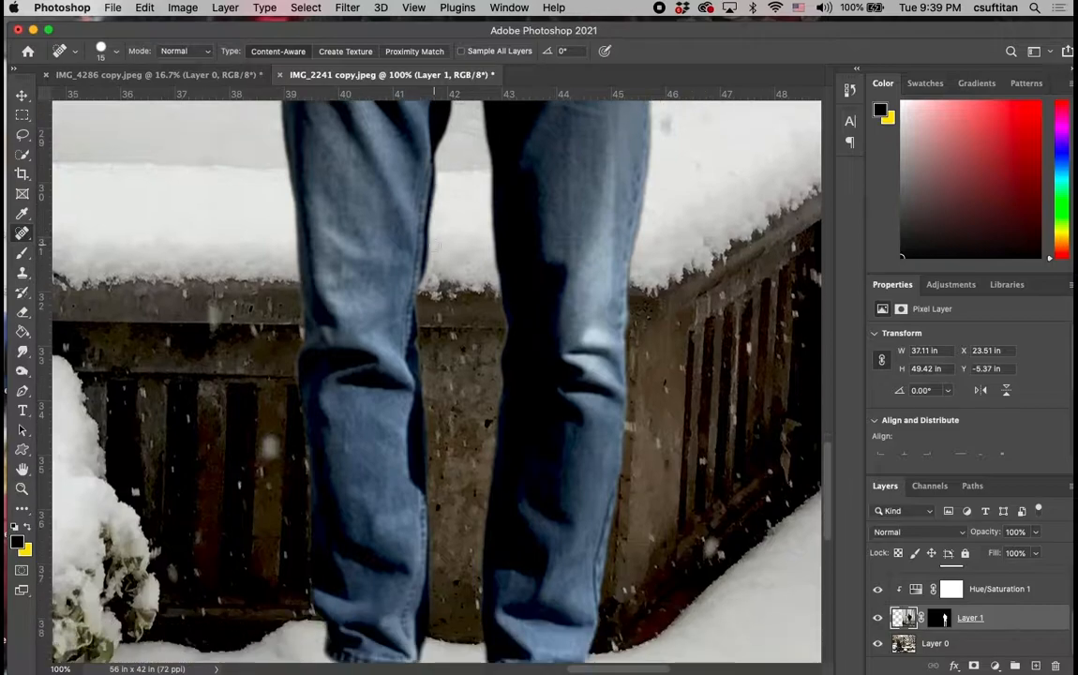
{"action": "key", "text": "bracketright"}
{"action": "key", "text": "bracketright"}
{"action": "key", "text": "bracketright"}
{"action": "key", "text": "bracketright"}
{"action": "key", "text": "bracketright"}
{"action": "mouse_move", "coordinate": [572, 319]}
{"action": "left_mouse_down"}
{"action": "mouse_move", "coordinate": [615, 338]}
{"action": "mouse_move", "coordinate": [590, 330]}
{"action": "left_mouse_up"}
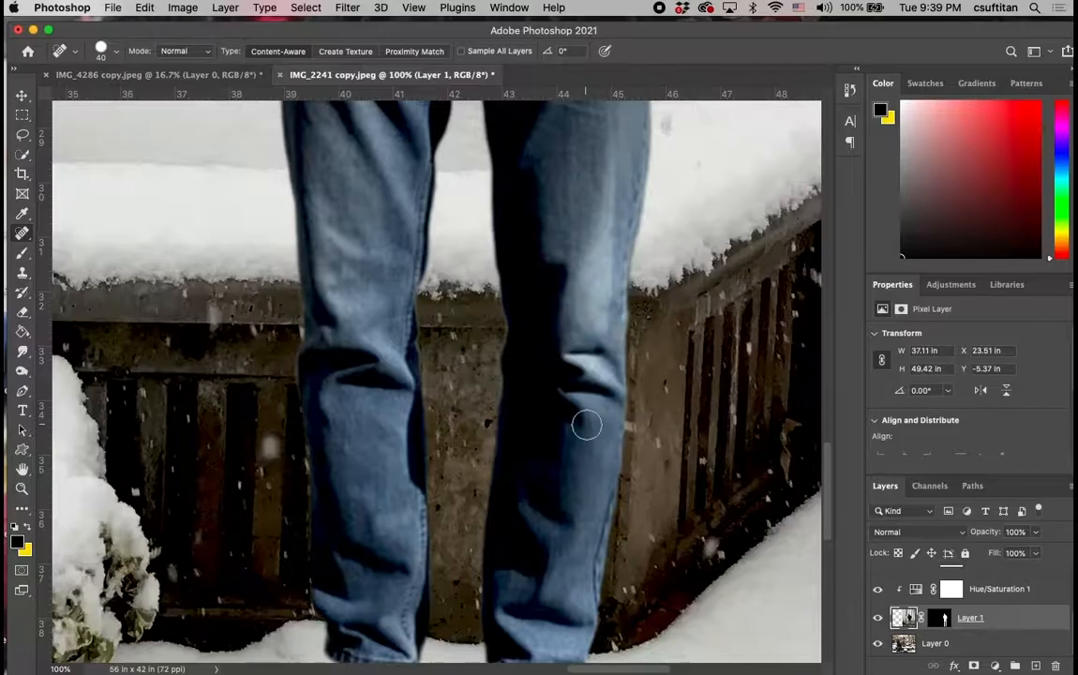
{"action": "mouse_move", "coordinate": [569, 365]}
{"action": "left_mouse_down"}
{"action": "mouse_move", "coordinate": [610, 373]}
{"action": "mouse_move", "coordinate": [582, 370]}
{"action": "left_mouse_up"}
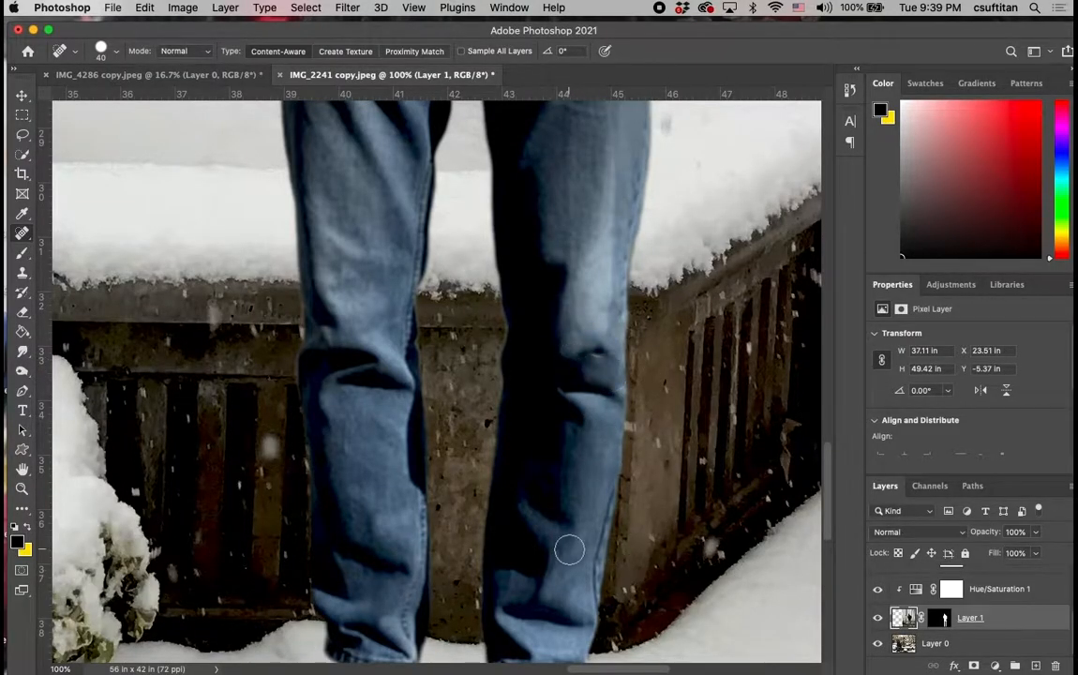
{"action": "scroll", "coordinate": [569, 548], "scroll_direction": "down", "scroll_amount": 5}
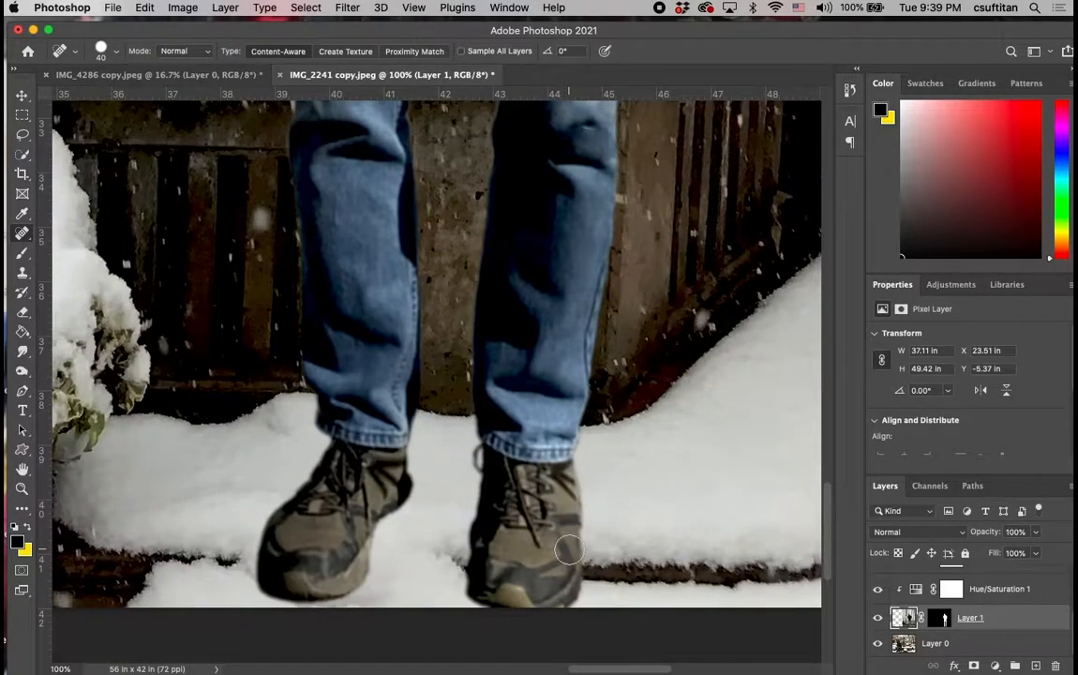
{"action": "scroll", "coordinate": [569, 549], "scroll_direction": "left", "scroll_amount": 3}
{"action": "scroll", "coordinate": [570, 548], "scroll_direction": "up", "scroll_amount": 5}
{"action": "scroll", "coordinate": [569, 548], "scroll_direction": "up", "scroll_amount": 4}
{"action": "scroll", "coordinate": [569, 549], "scroll_direction": "right", "scroll_amount": 1}
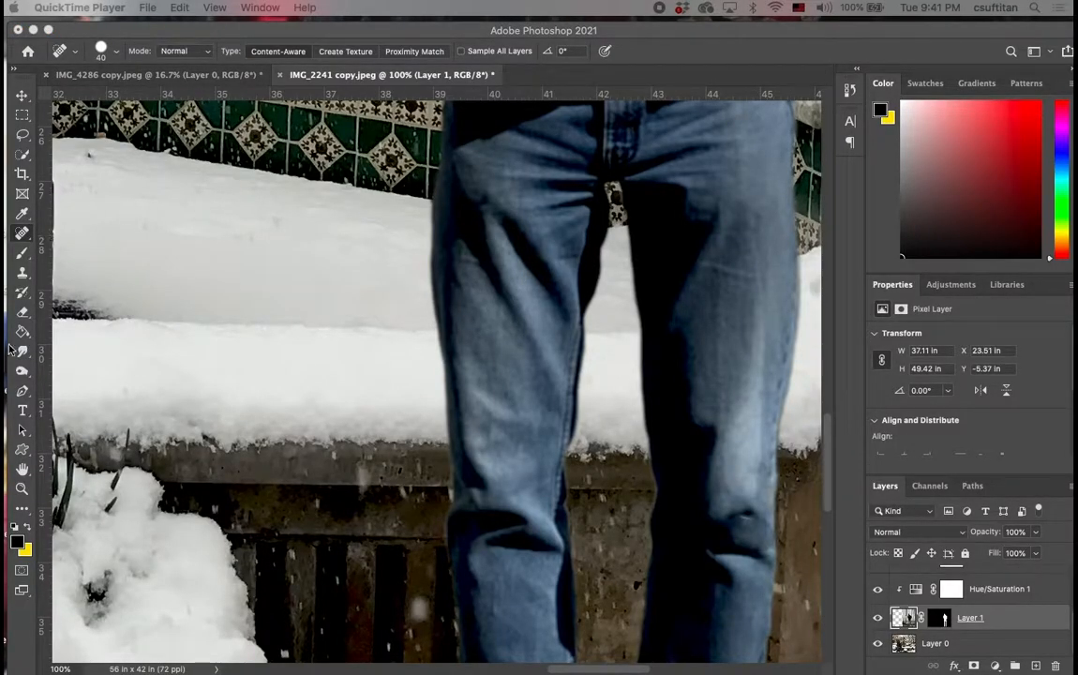
- Darken the bright areas of the man's jeans and shoes with the Burn tool at size 100, Midtones, 50% exposure
{"action": "left_click", "coordinate": [21, 373]}
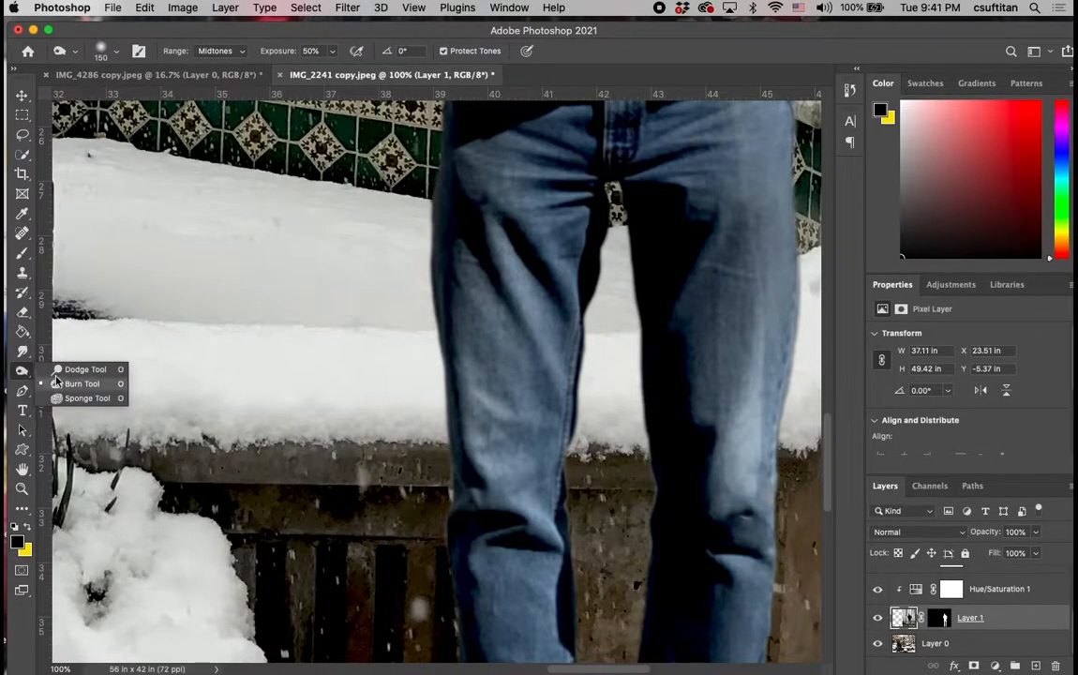
{"action": "left_click", "coordinate": [20, 375]}
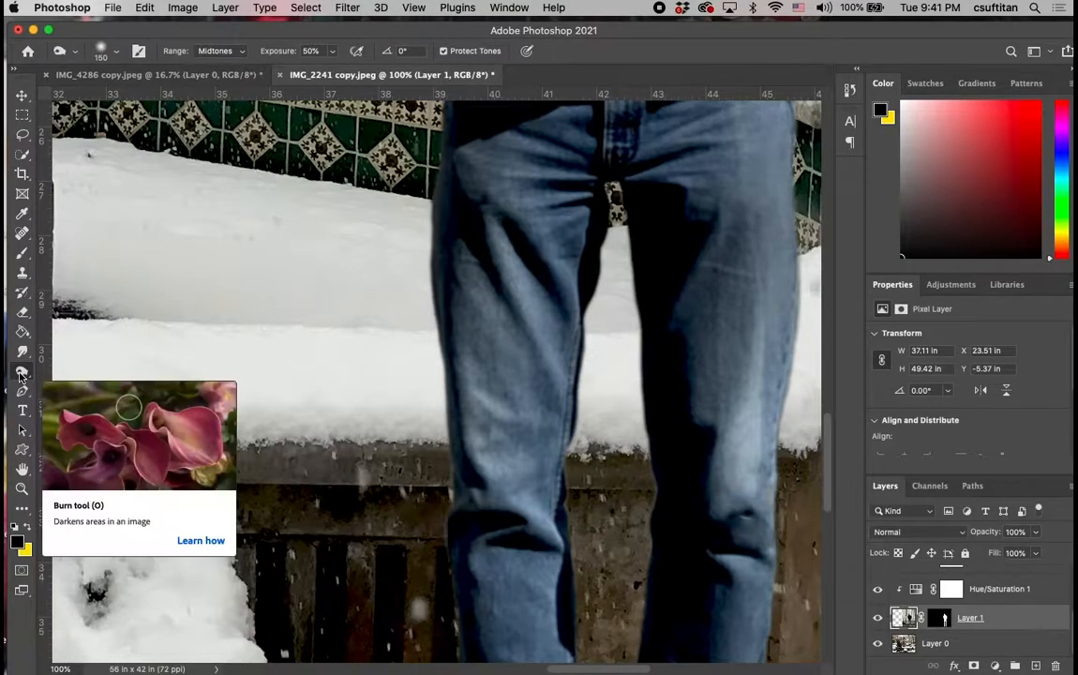
{"action": "key", "text": "super+minus"}
{"action": "key", "text": "super+minus"}
{"action": "key", "text": "super+minus"}
{"action": "key", "text": "super+minus"}
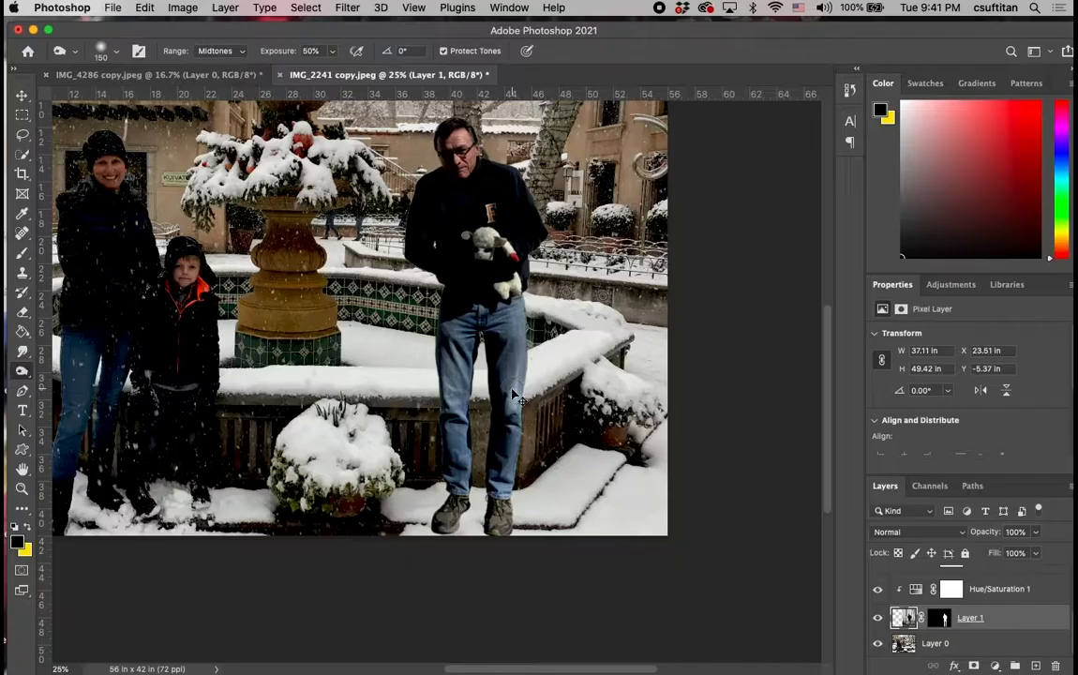
{"action": "key", "text": "super+equal"}
{"action": "key", "text": "super+equal"}
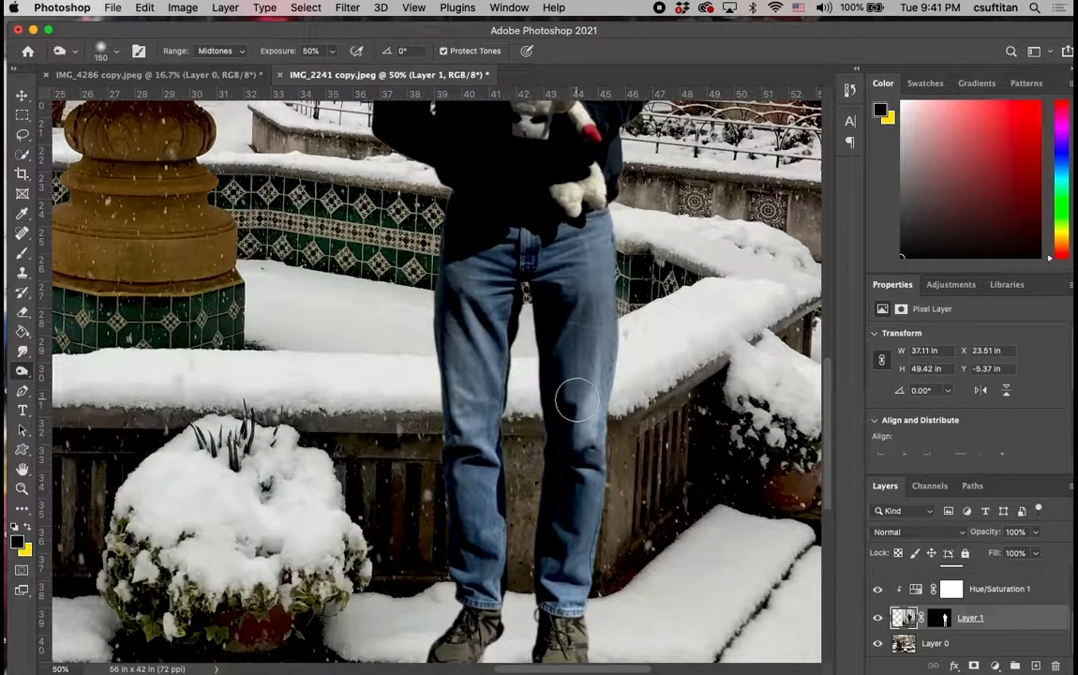
{"action": "key", "text": "bracketleft"}
{"action": "key", "text": "bracketleft"}
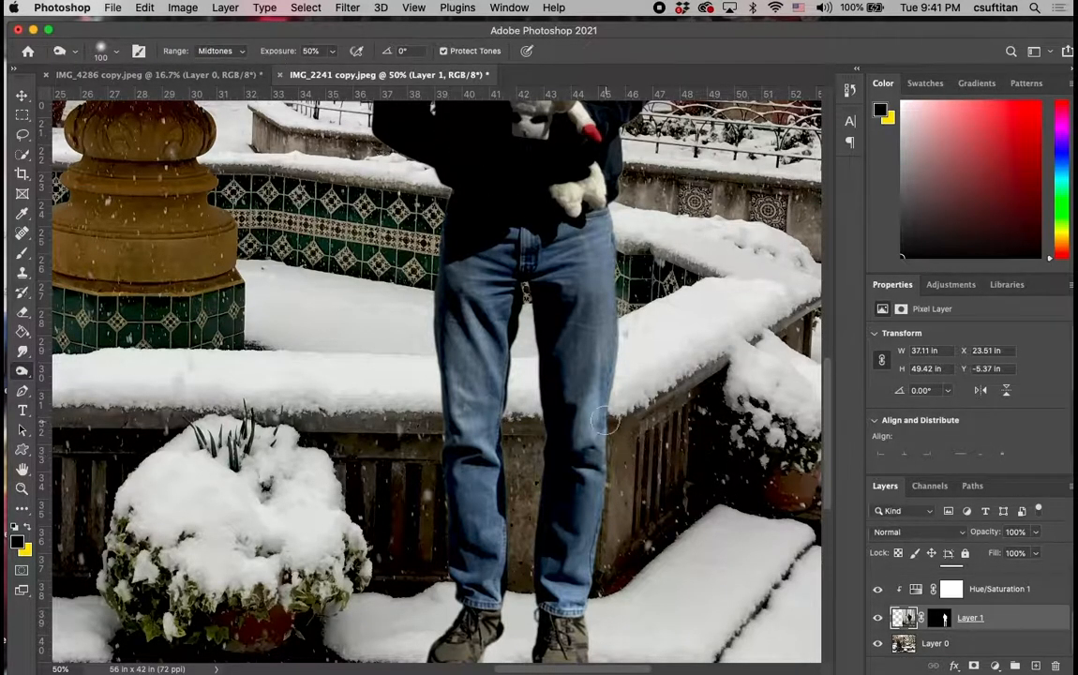
{"action": "mouse_move", "coordinate": [601, 376]}
{"action": "left_mouse_down"}
{"action": "mouse_move", "coordinate": [602, 269]}
{"action": "mouse_move", "coordinate": [592, 303]}
{"action": "mouse_move", "coordinate": [590, 242]}
{"action": "mouse_move", "coordinate": [536, 230]}
{"action": "mouse_move", "coordinate": [542, 309]}
{"action": "mouse_move", "coordinate": [526, 347]}
{"action": "mouse_move", "coordinate": [419, 290]}
{"action": "mouse_move", "coordinate": [443, 325]}
{"action": "mouse_move", "coordinate": [460, 328]}
{"action": "mouse_move", "coordinate": [457, 313]}
{"action": "mouse_move", "coordinate": [457, 361]}
{"action": "mouse_move", "coordinate": [439, 368]}
{"action": "mouse_move", "coordinate": [452, 385]}
{"action": "mouse_move", "coordinate": [417, 354]}
{"action": "mouse_move", "coordinate": [422, 380]}
{"action": "mouse_move", "coordinate": [482, 452]}
{"action": "mouse_move", "coordinate": [433, 409]}
{"action": "mouse_move", "coordinate": [467, 467]}
{"action": "mouse_move", "coordinate": [436, 421]}
{"action": "mouse_move", "coordinate": [487, 459]}
{"action": "mouse_move", "coordinate": [441, 430]}
{"action": "mouse_move", "coordinate": [437, 483]}
{"action": "mouse_move", "coordinate": [496, 527]}
{"action": "mouse_move", "coordinate": [445, 497]}
{"action": "mouse_move", "coordinate": [434, 541]}
{"action": "mouse_move", "coordinate": [475, 586]}
{"action": "mouse_move", "coordinate": [426, 527]}
{"action": "mouse_move", "coordinate": [429, 570]}
{"action": "mouse_move", "coordinate": [460, 639]}
{"action": "left_mouse_up"}
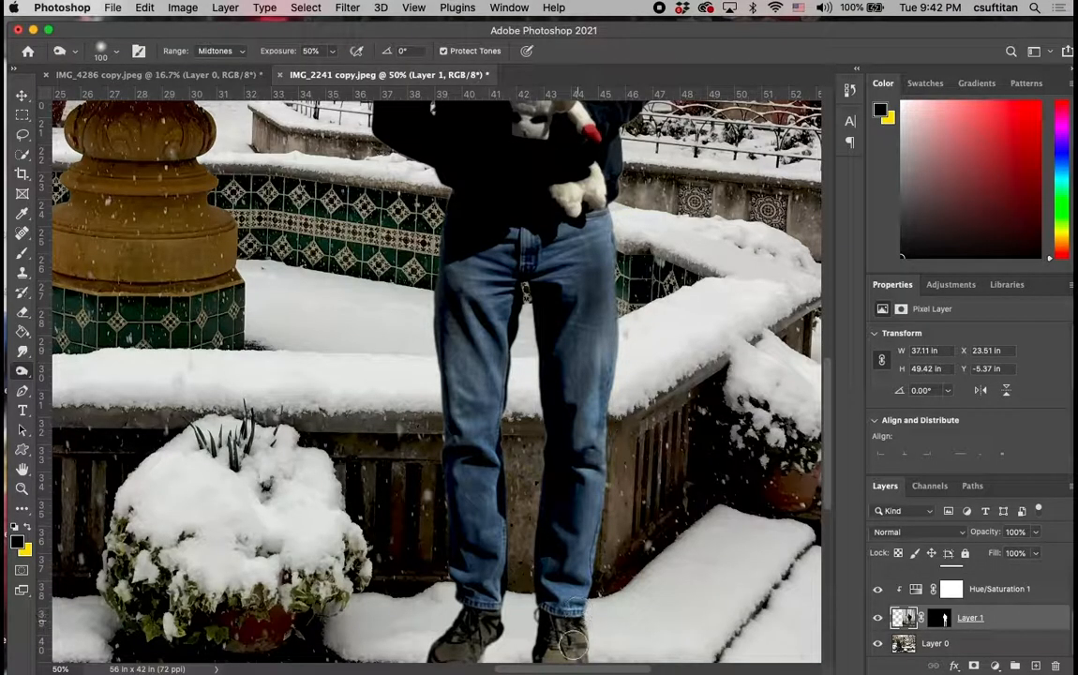
{"action": "scroll", "coordinate": [563, 638], "scroll_direction": "down", "scroll_amount": 2}
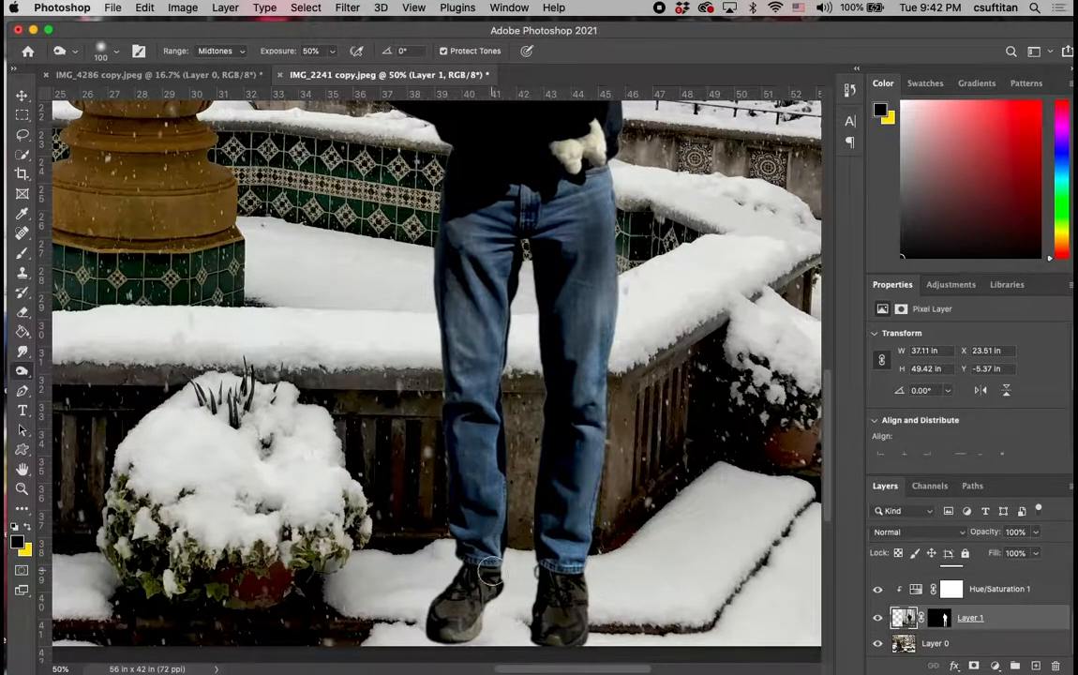
{"action": "mouse_move", "coordinate": [466, 619]}
{"action": "left_mouse_down"}
{"action": "mouse_move", "coordinate": [489, 531]}
{"action": "mouse_move", "coordinate": [486, 487]}
{"action": "mouse_move", "coordinate": [506, 438]}
{"action": "mouse_move", "coordinate": [482, 496]}
{"action": "mouse_move", "coordinate": [469, 402]}
{"action": "mouse_move", "coordinate": [478, 371]}
{"action": "mouse_move", "coordinate": [485, 405]}
{"action": "mouse_move", "coordinate": [470, 398]}
{"action": "mouse_move", "coordinate": [460, 330]}
{"action": "left_mouse_up"}
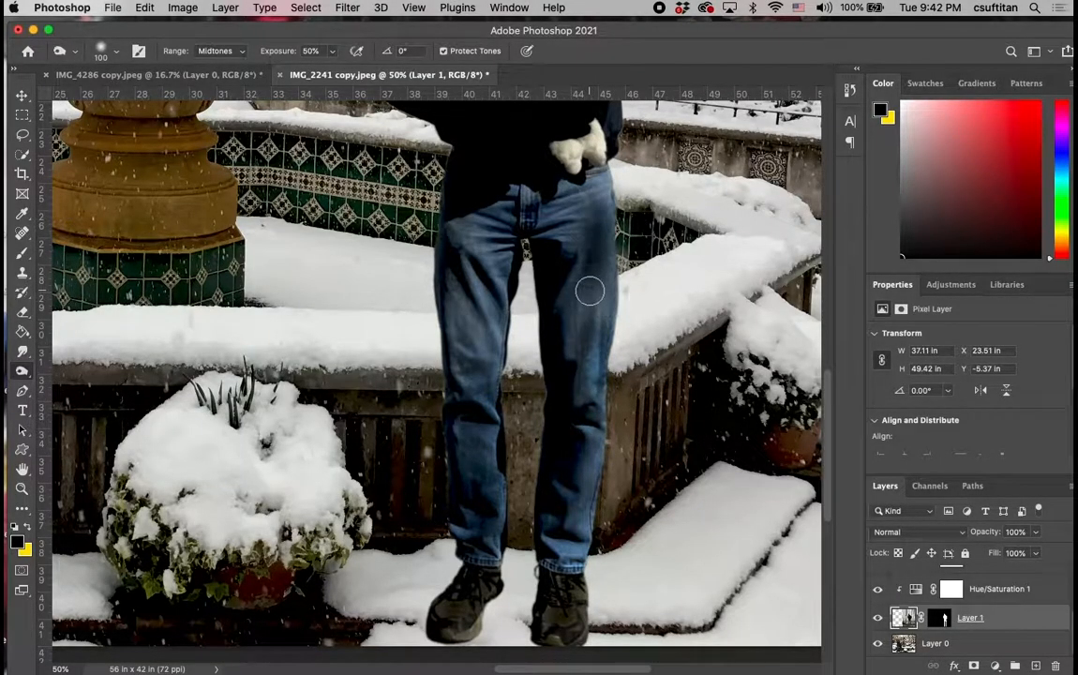
- Burn both legs of the man's jeans and his shoes more broadly with the brush enlarged to 175
{"action": "key", "text": "bracketright"}
{"action": "key", "text": "bracketright"}
{"action": "key", "text": "bracketright"}
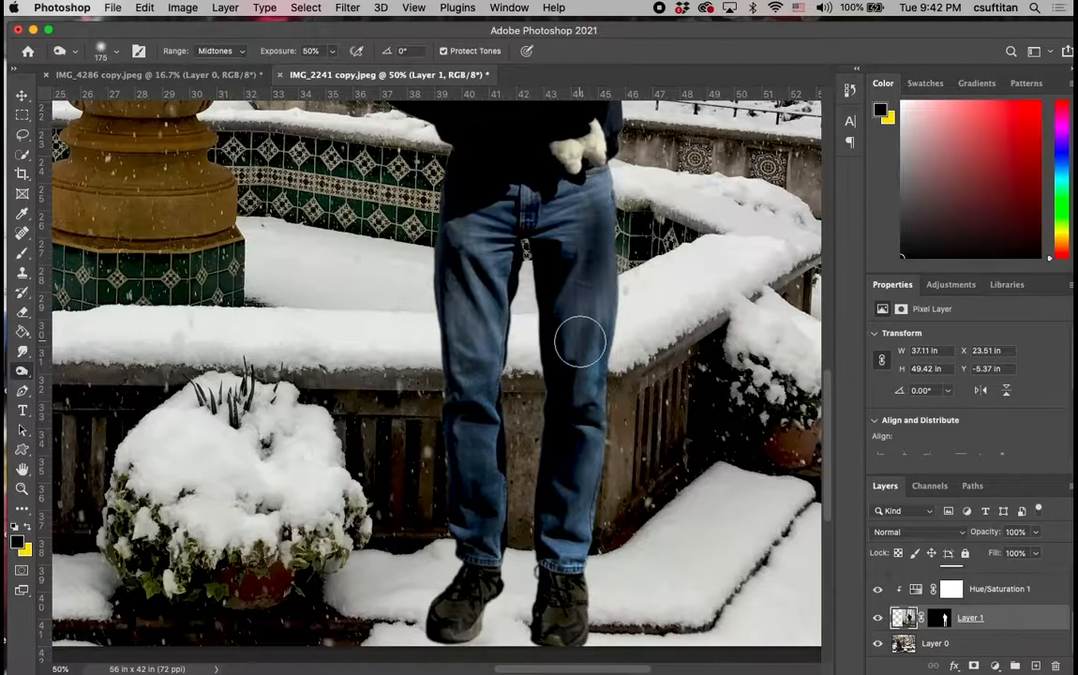
{"action": "left_click_drag", "start_coordinate": [590, 258], "coordinate": [581, 218]}
{"action": "mouse_move", "coordinate": [482, 235]}
{"action": "left_mouse_down"}
{"action": "mouse_move", "coordinate": [464, 244]}
{"action": "mouse_move", "coordinate": [488, 289]}
{"action": "mouse_move", "coordinate": [481, 354]}
{"action": "mouse_move", "coordinate": [501, 378]}
{"action": "left_mouse_up"}
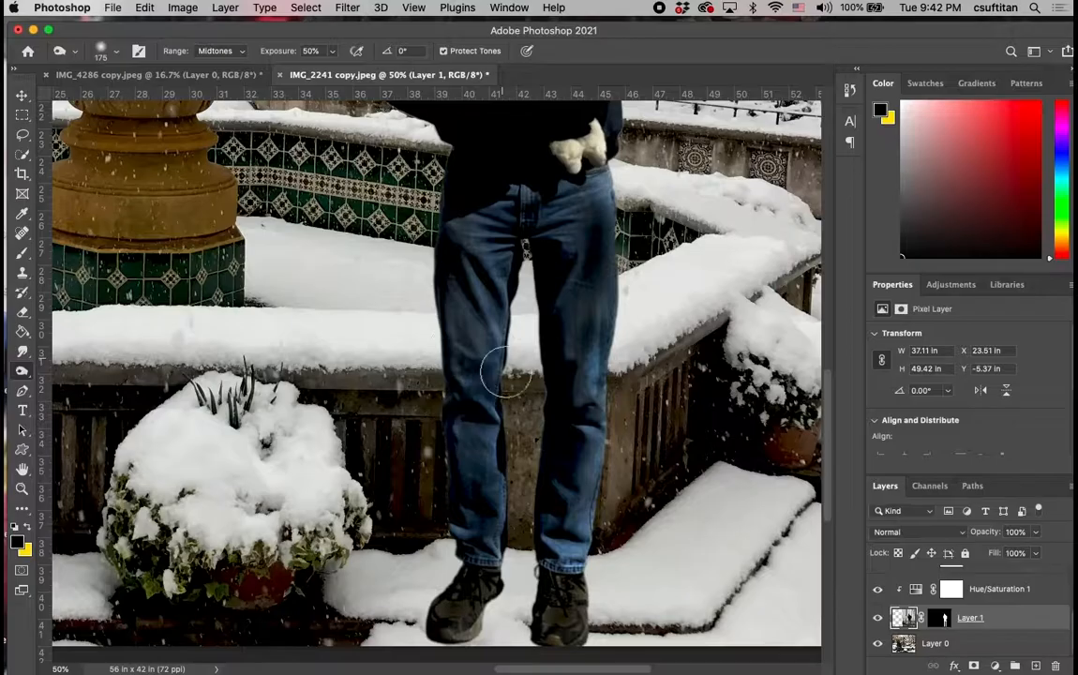
{"action": "mouse_move", "coordinate": [580, 369]}
{"action": "left_mouse_down"}
{"action": "mouse_move", "coordinate": [602, 398]}
{"action": "mouse_move", "coordinate": [604, 447]}
{"action": "mouse_move", "coordinate": [603, 503]}
{"action": "mouse_move", "coordinate": [585, 551]}
{"action": "left_mouse_up"}
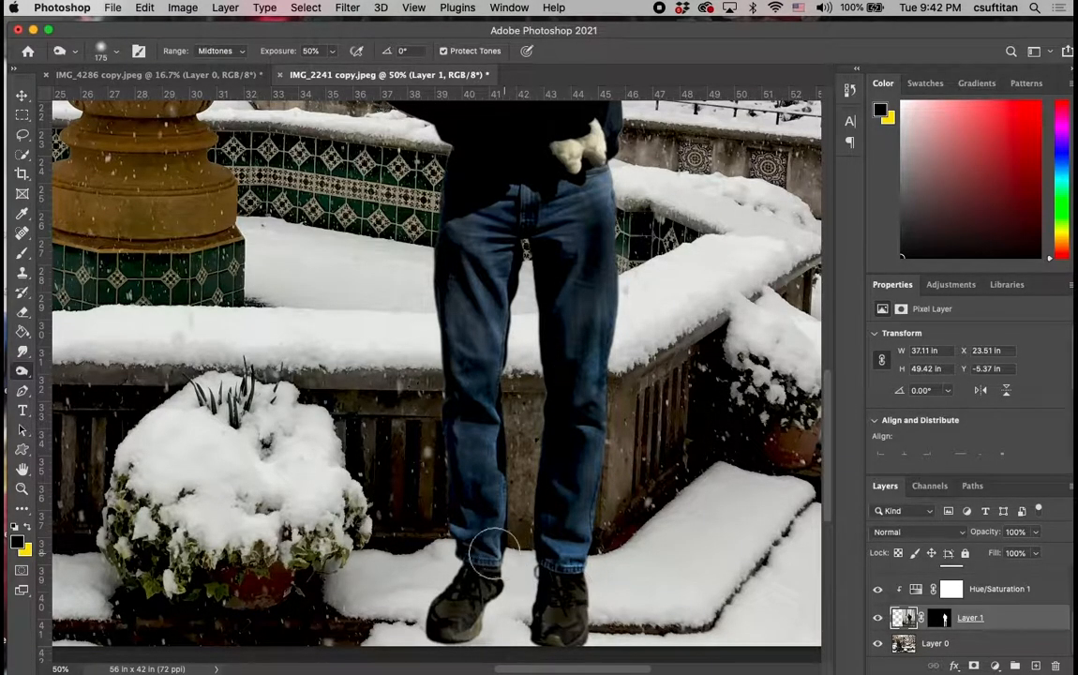
{"action": "left_click_drag", "start_coordinate": [457, 617], "coordinate": [488, 604]}
{"action": "left_click_drag", "start_coordinate": [571, 630], "coordinate": [560, 631]}
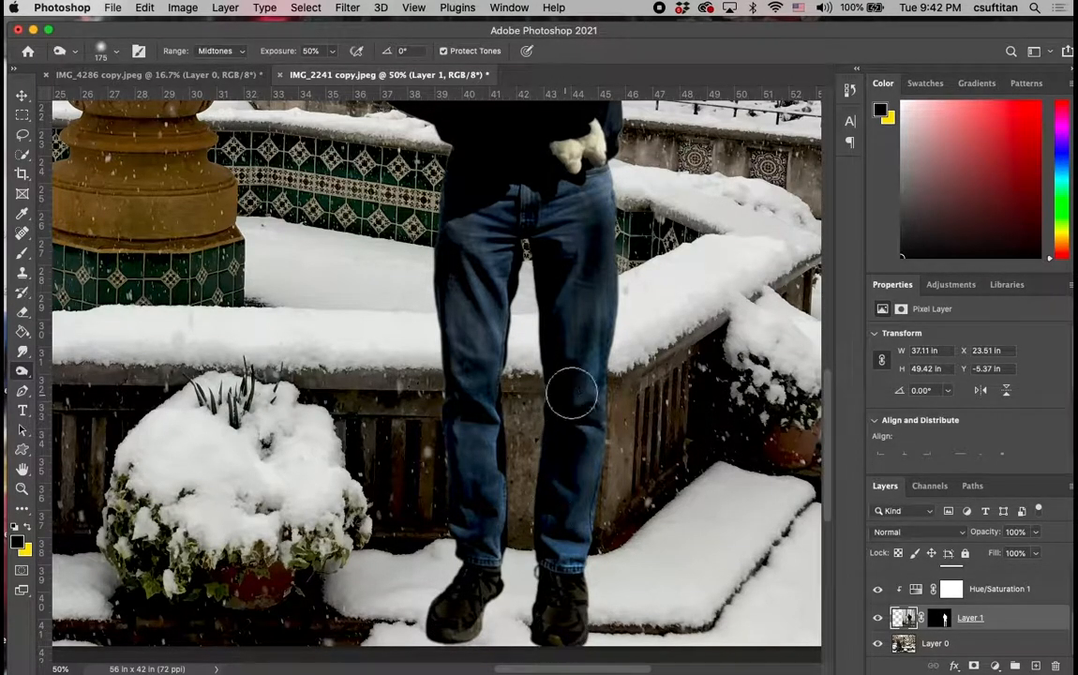
- Burn the highlights on the man's sweater, stuffed toy, forehead and upper jeans with the size 175 brush
{"action": "scroll", "coordinate": [727, 319], "scroll_direction": "up", "scroll_amount": 5}
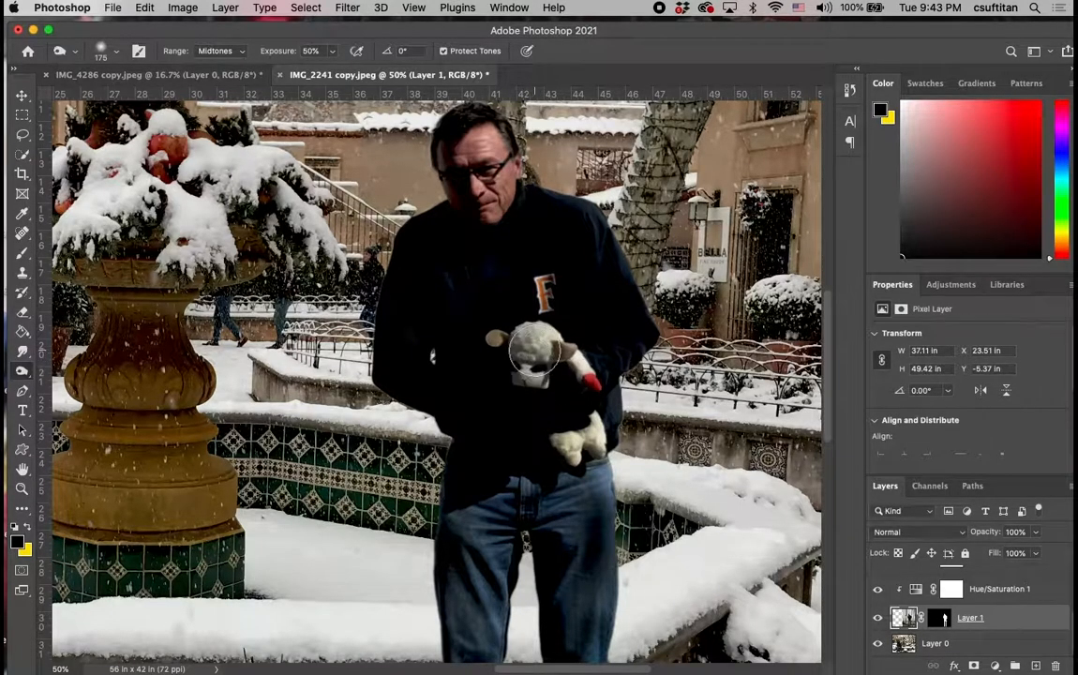
{"action": "mouse_move", "coordinate": [587, 346]}
{"action": "left_mouse_down"}
{"action": "mouse_move", "coordinate": [599, 350]}
{"action": "mouse_move", "coordinate": [577, 420]}
{"action": "mouse_move", "coordinate": [578, 477]}
{"action": "left_mouse_up"}
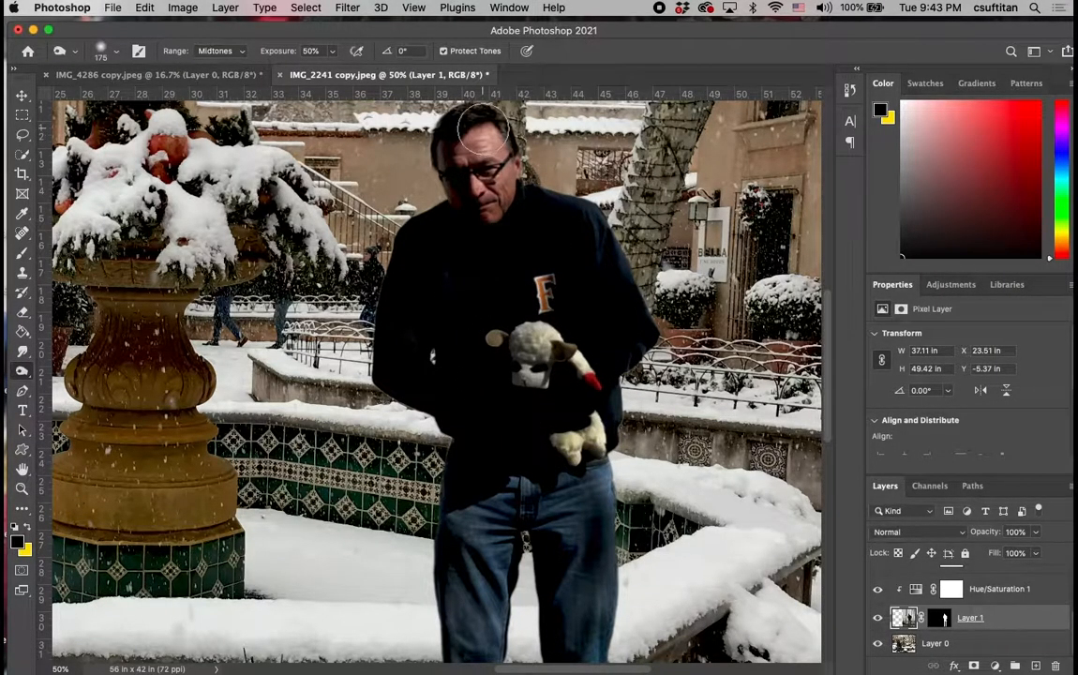
{"action": "mouse_move", "coordinate": [483, 131]}
{"action": "left_mouse_down"}
{"action": "mouse_move", "coordinate": [451, 117]}
{"action": "mouse_move", "coordinate": [459, 140]}
{"action": "mouse_move", "coordinate": [507, 140]}
{"action": "left_mouse_up"}
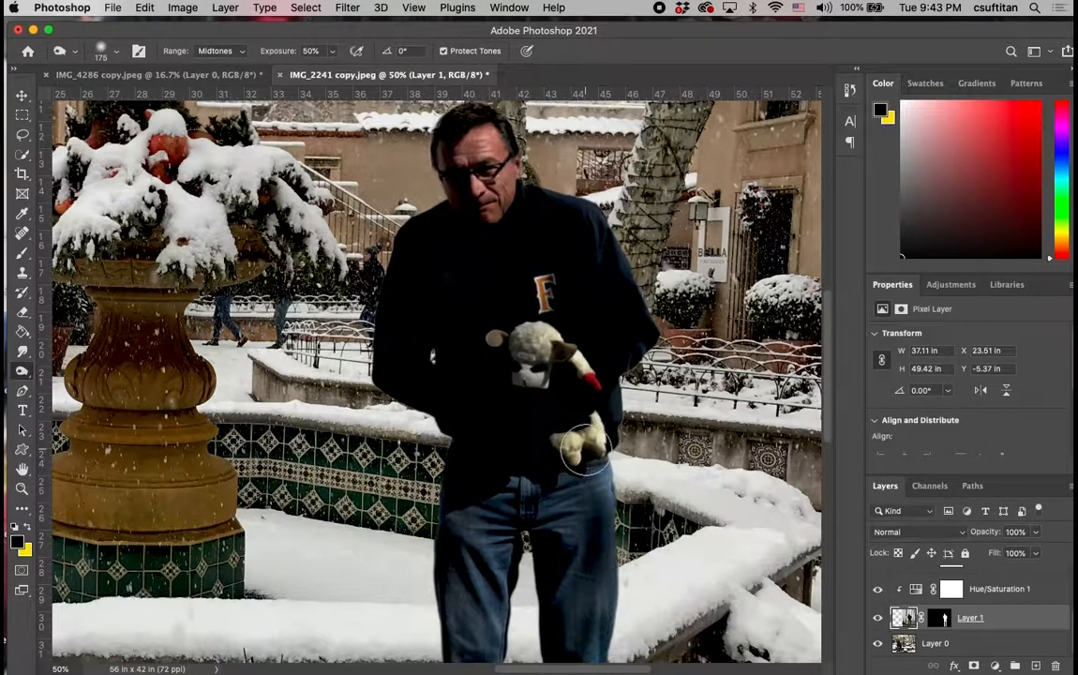
{"action": "left_click_drag", "start_coordinate": [509, 545], "coordinate": [486, 654]}
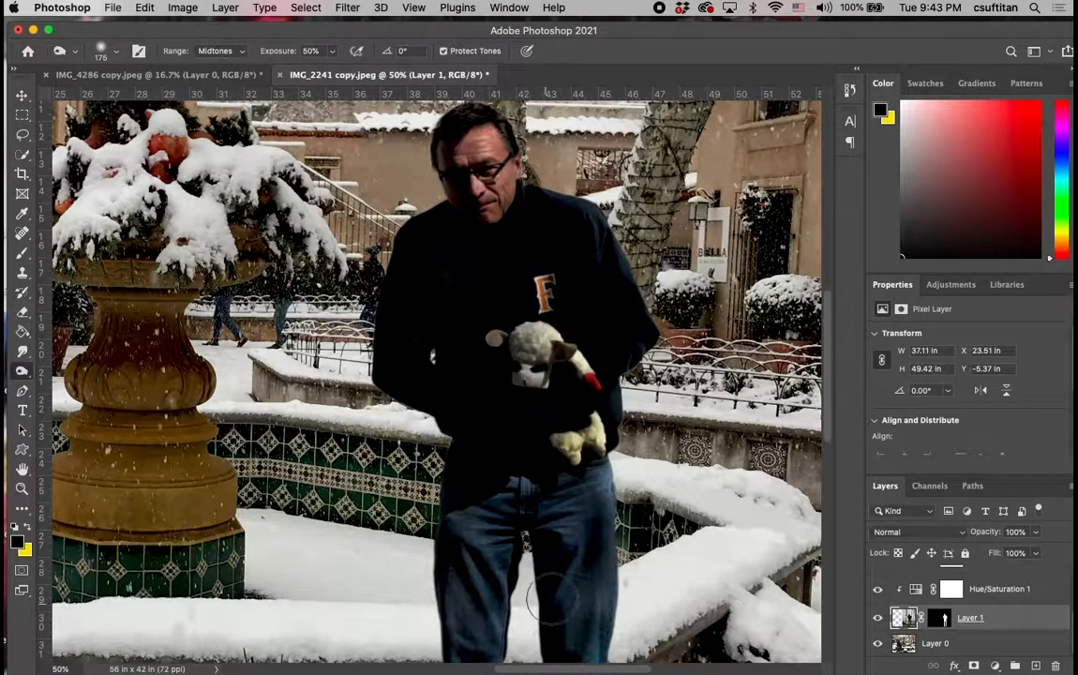
{"action": "key", "text": "super+0"}
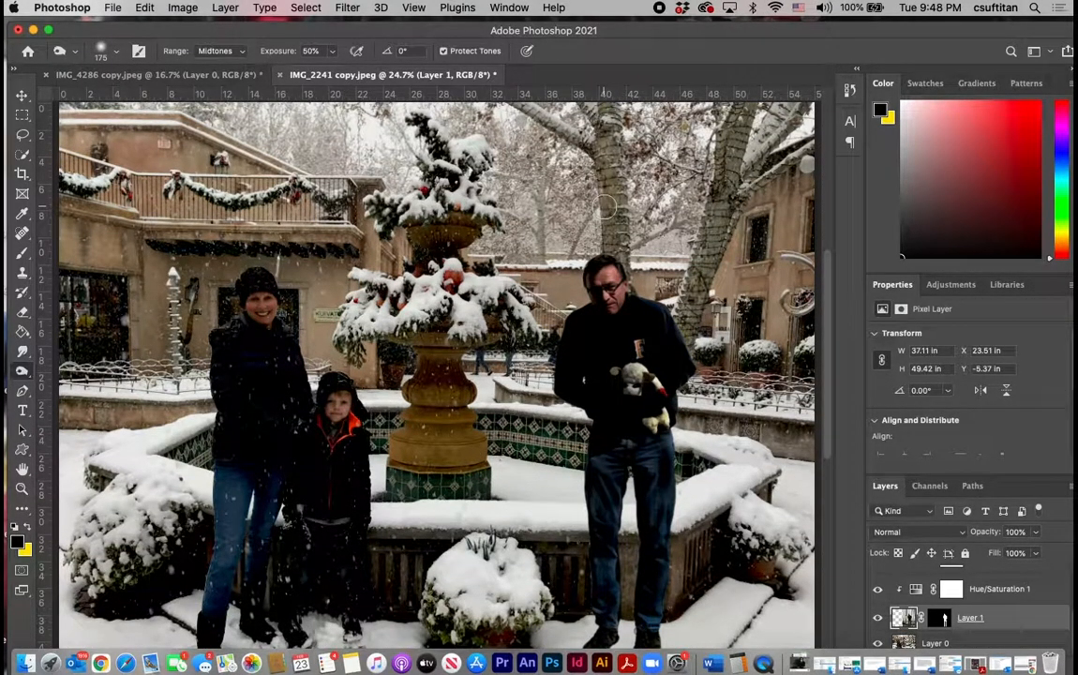
- Cover the dark walkway edge in the snow beside the man on Layer 0, using the Clone Stamp at size 175
{"action": "scroll", "coordinate": [573, 271], "scroll_direction": "down", "scroll_amount": 3}
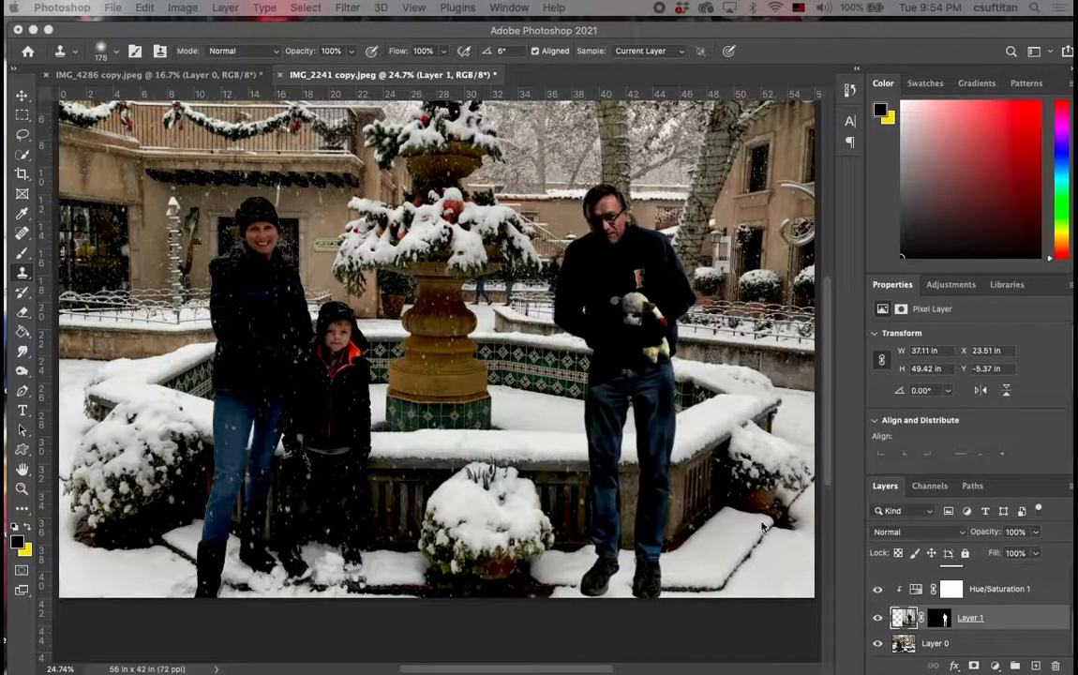
{"action": "left_click", "coordinate": [1019, 626]}
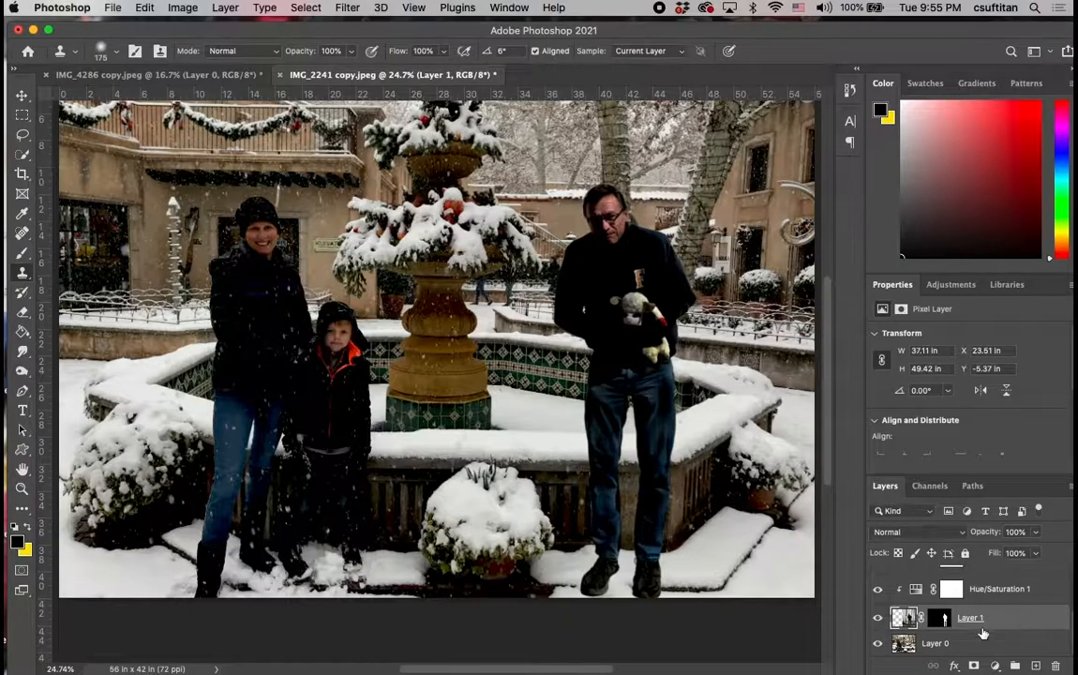
{"action": "left_click", "coordinate": [969, 645]}
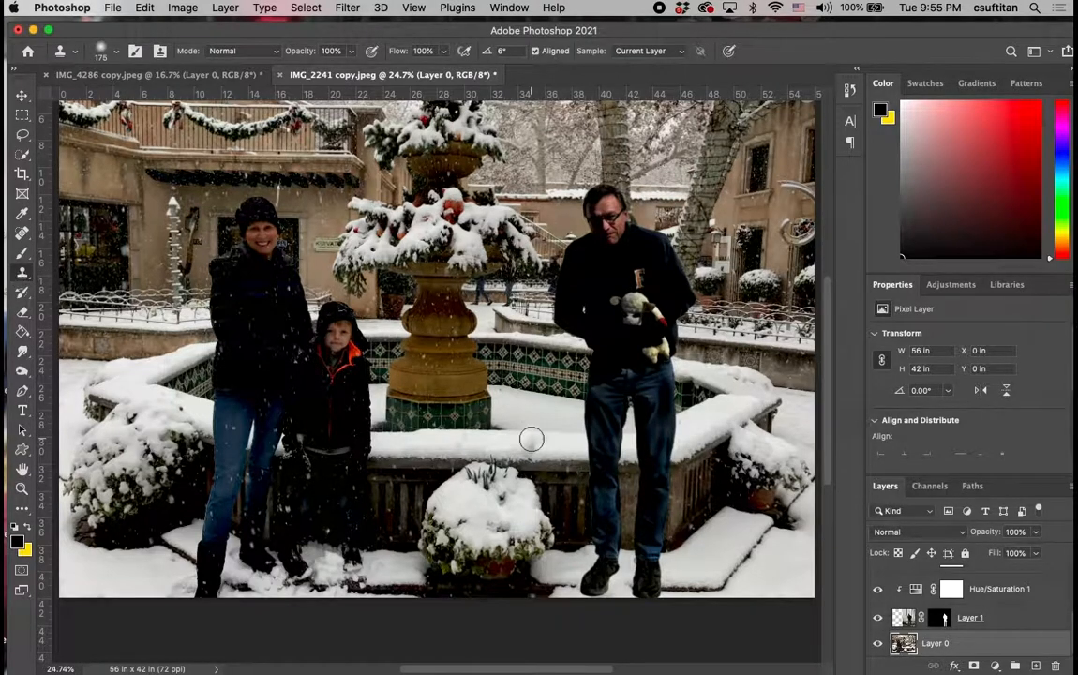
{"action": "left_click", "coordinate": [795, 576], "text": "alt"}
{"action": "left_click", "coordinate": [766, 531]}
{"action": "left_click_drag", "start_coordinate": [766, 531], "coordinate": [722, 574]}
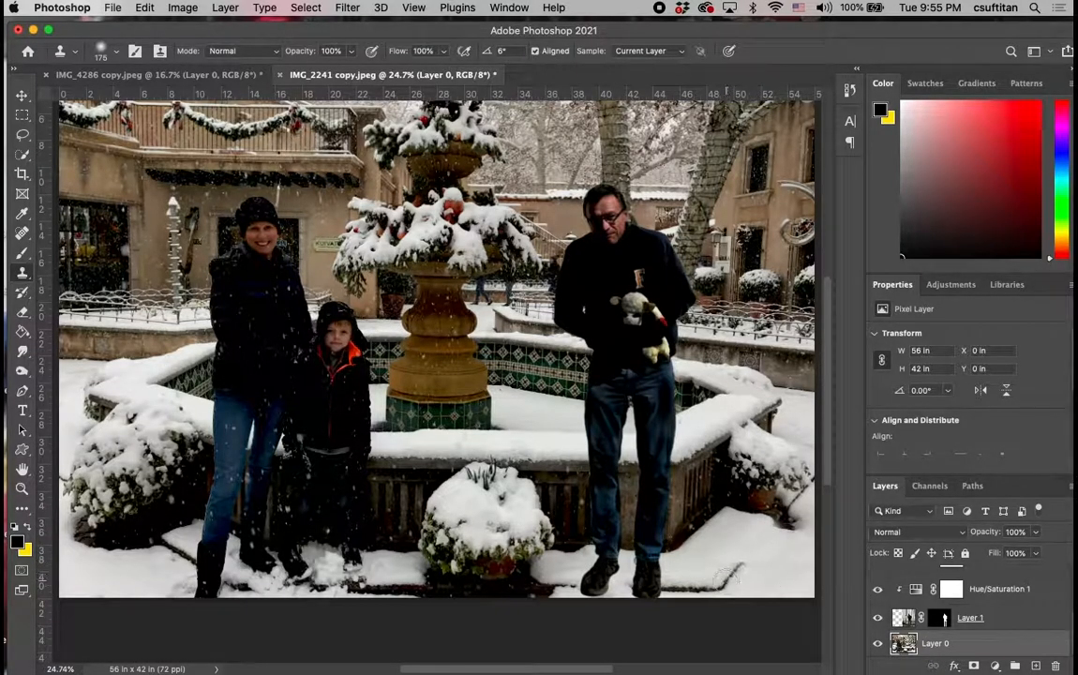
{"action": "mouse_move", "coordinate": [778, 579]}
{"action": "left_mouse_down"}
{"action": "mouse_move", "coordinate": [755, 564]}
{"action": "mouse_move", "coordinate": [730, 578]}
{"action": "left_mouse_up"}
{"action": "mouse_move", "coordinate": [768, 556]}
{"action": "left_mouse_down"}
{"action": "mouse_move", "coordinate": [706, 591]}
{"action": "mouse_move", "coordinate": [671, 588]}
{"action": "left_mouse_up"}
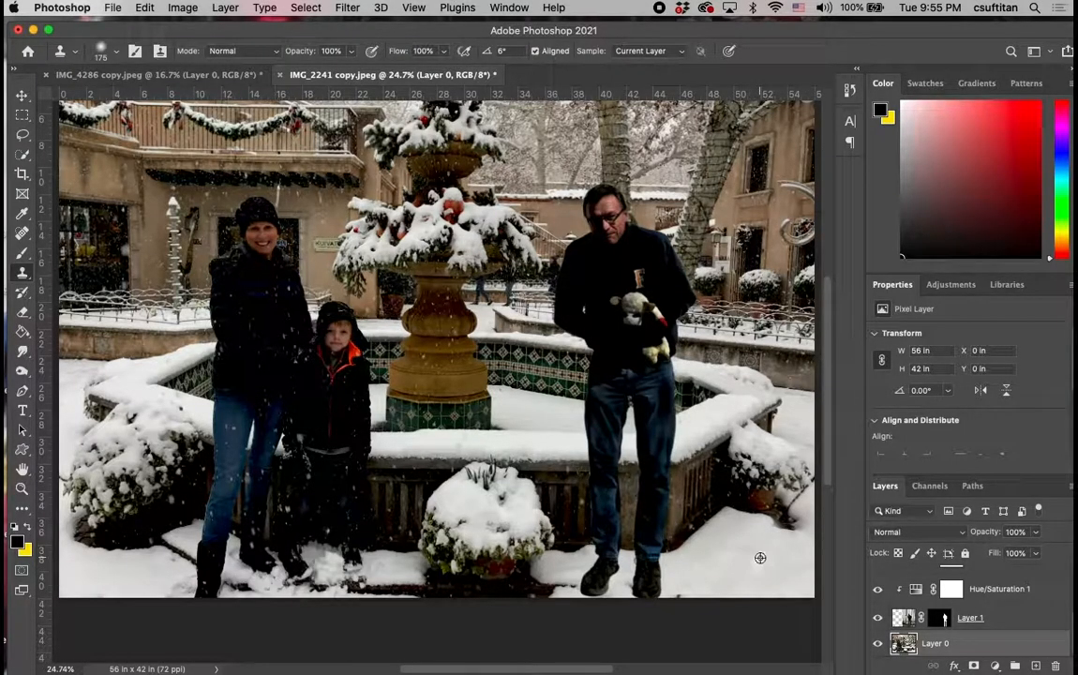
- Clone clean snow over the remaining walkway edge around the man's feet and toward the front planter
{"action": "left_click", "coordinate": [761, 558], "text": "alt"}
{"action": "left_click_drag", "start_coordinate": [706, 581], "coordinate": [656, 591]}
{"action": "left_click", "coordinate": [746, 566], "text": "alt"}
{"action": "left_click", "coordinate": [570, 585]}
{"action": "mouse_move", "coordinate": [511, 530]}
{"action": "left_mouse_down"}
{"action": "mouse_move", "coordinate": [567, 525]}
{"action": "mouse_move", "coordinate": [561, 555]}
{"action": "left_mouse_up"}
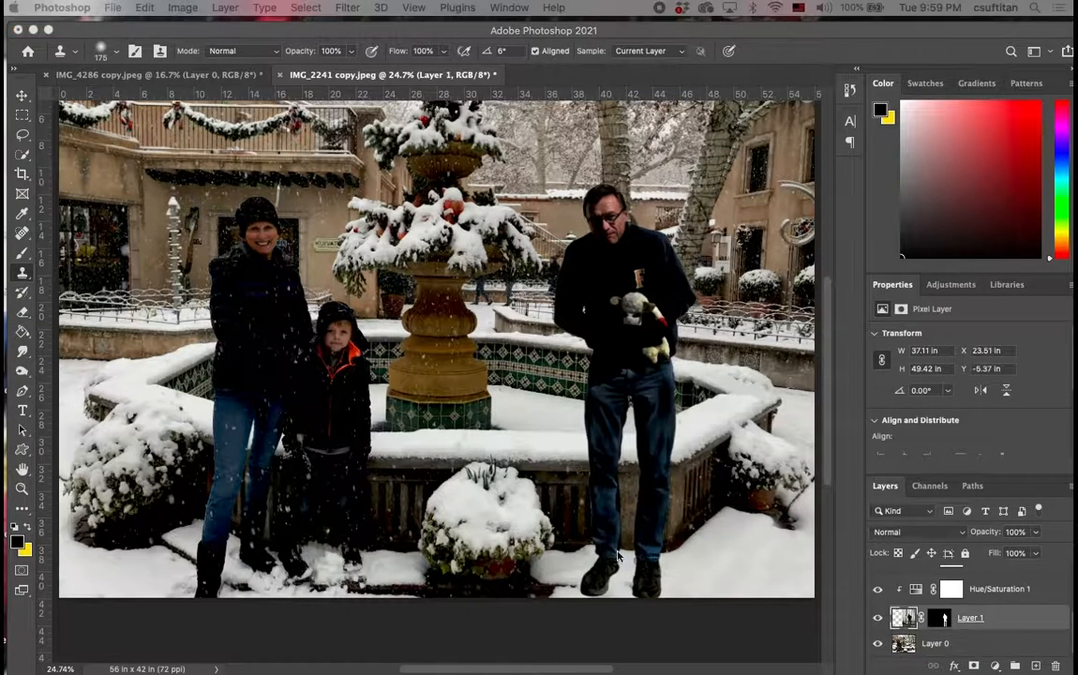
- Sample snow near the woman's boots on Layer 0 with the Clone Stamp and paint it over the ground there
{"action": "left_click", "coordinate": [973, 646]}
{"action": "double_click", "coordinate": [972, 646]}
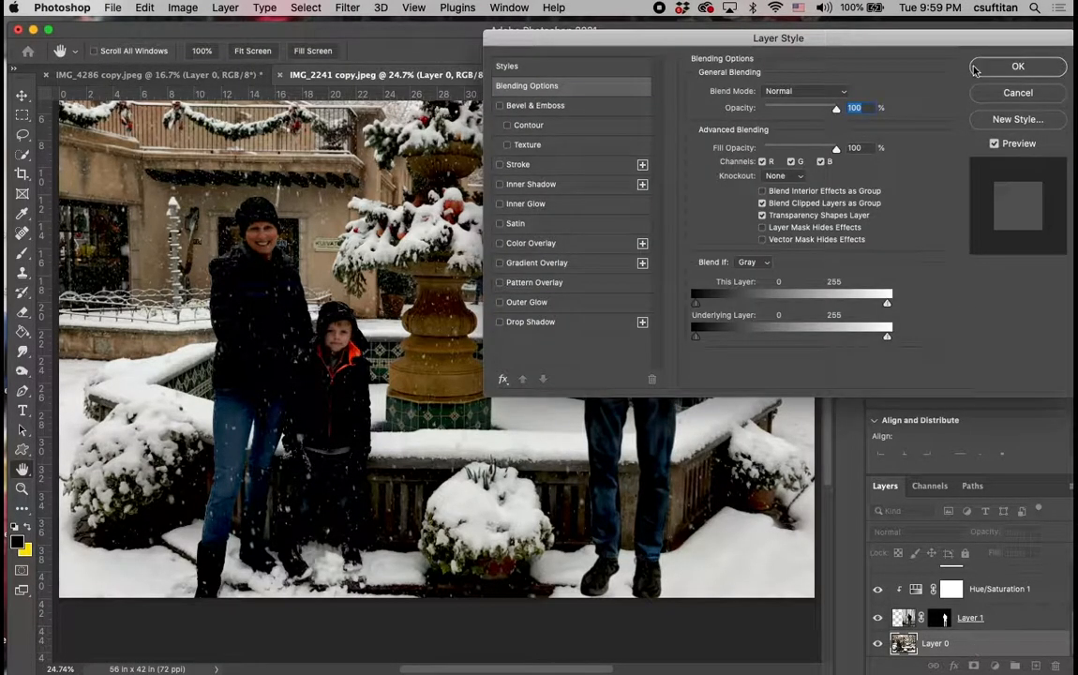
{"action": "left_click", "coordinate": [1008, 96]}
{"action": "key", "text": "s"}
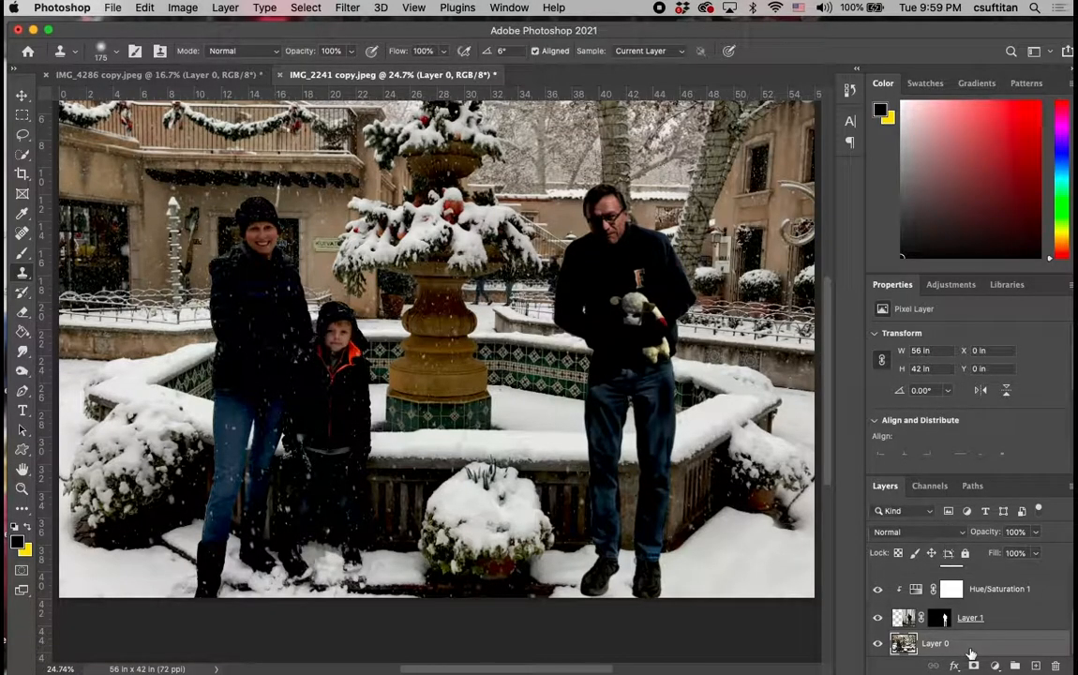
{"action": "left_click", "coordinate": [265, 582]}
{"action": "mouse_move", "coordinate": [244, 576]}
{"action": "left_mouse_down"}
{"action": "mouse_move", "coordinate": [231, 574]}
{"action": "mouse_move", "coordinate": [274, 571]}
{"action": "mouse_move", "coordinate": [239, 570]}
{"action": "mouse_move", "coordinate": [258, 570]}
{"action": "left_mouse_up"}
{"action": "left_click", "coordinate": [261, 585], "text": "alt"}
{"action": "left_click", "coordinate": [237, 526]}
- Clone snow sampled from Layer 0 onto Layer 1 over the lower edges of the man's shoes
{"action": "left_click", "coordinate": [1009, 619]}
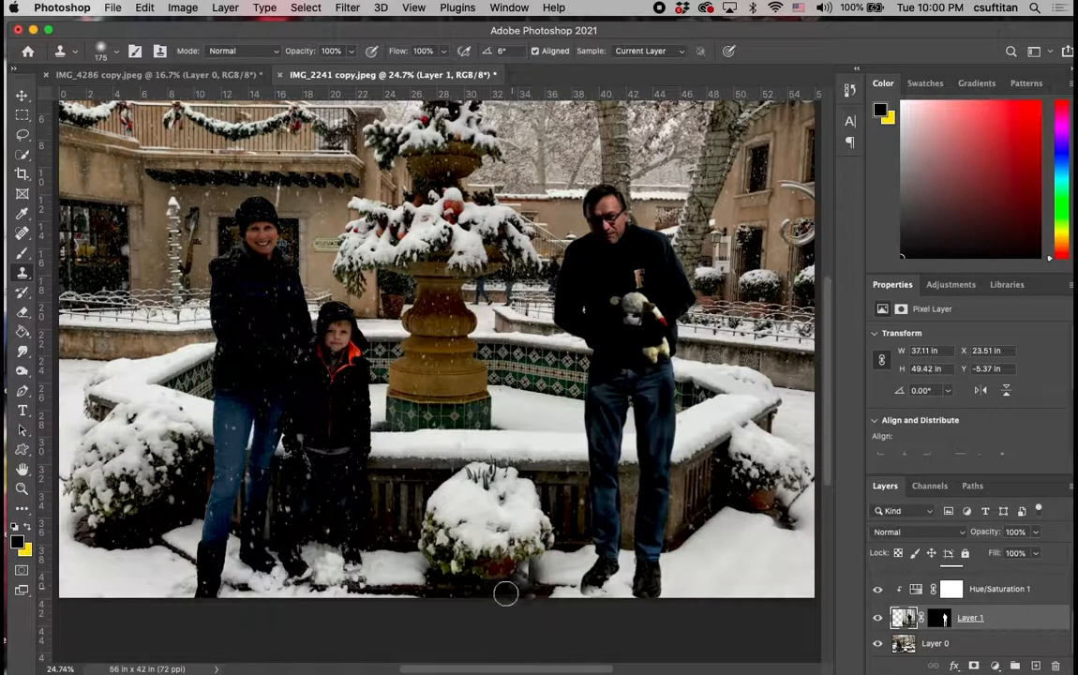
{"action": "left_click_drag", "start_coordinate": [331, 564], "coordinate": [360, 570]}
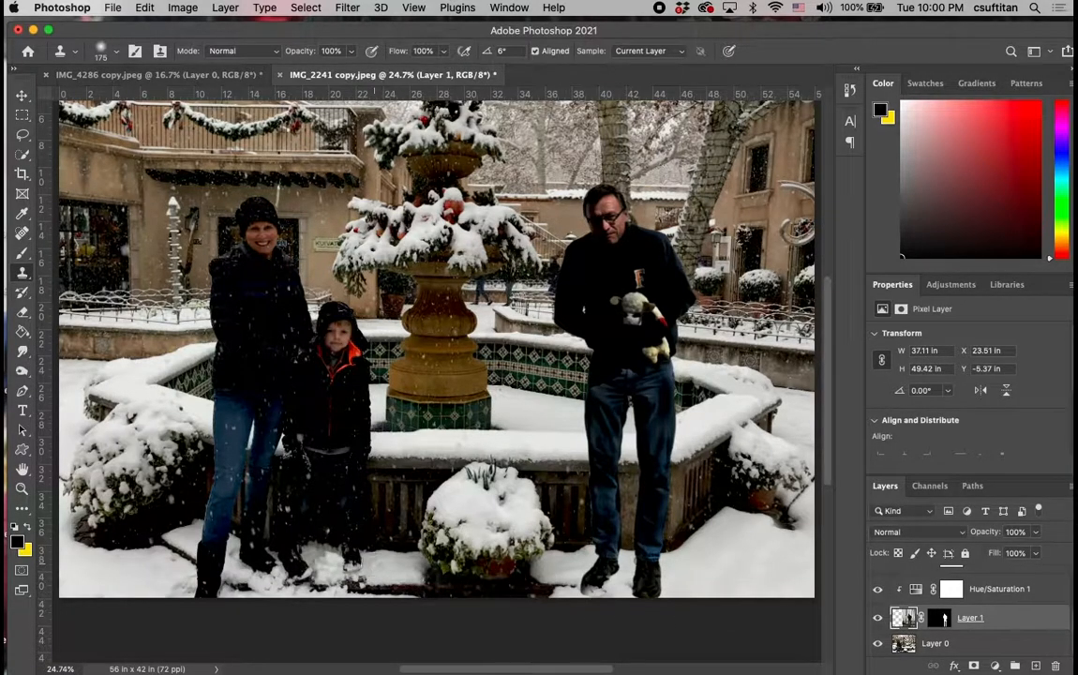
{"action": "left_click", "coordinate": [1004, 645]}
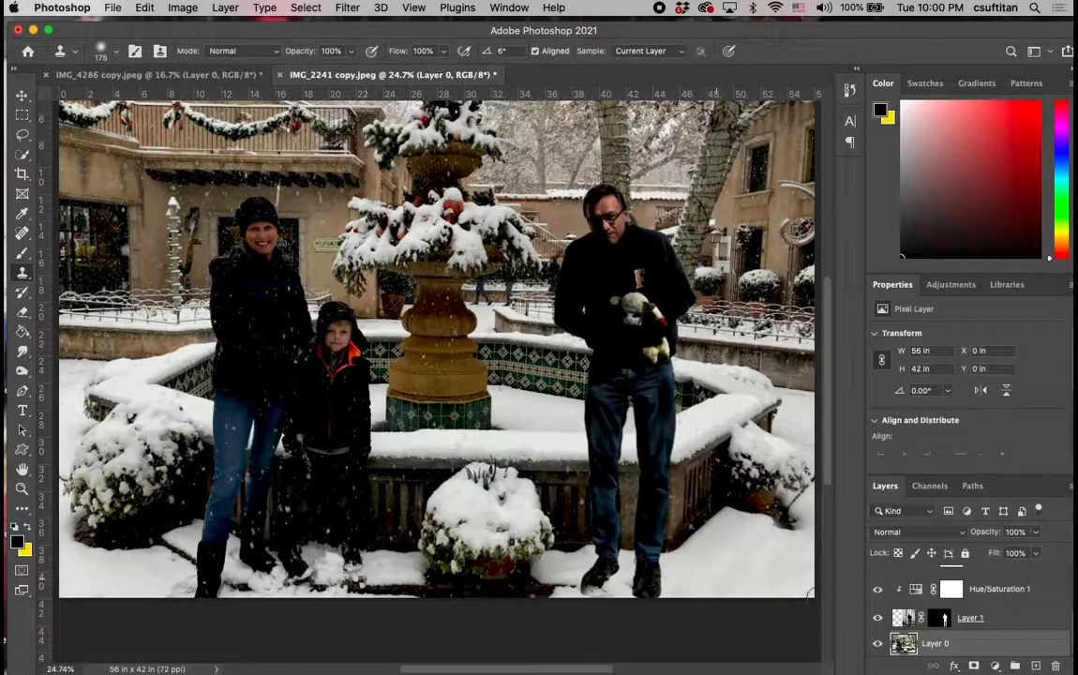
{"action": "left_click", "coordinate": [1015, 620]}
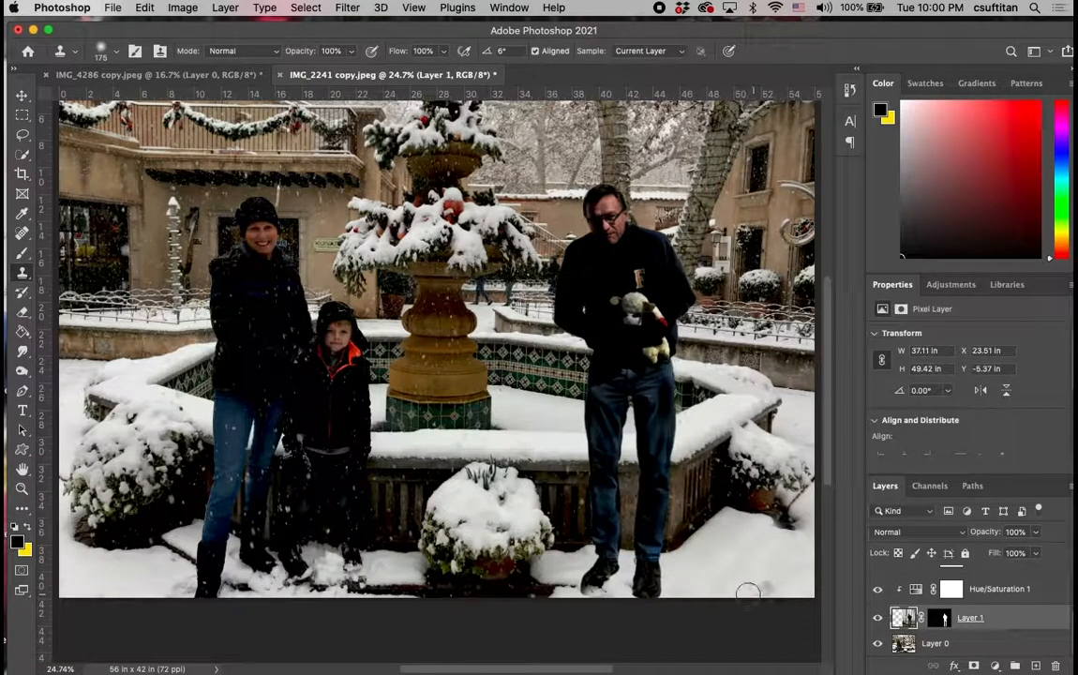
{"action": "mouse_move", "coordinate": [676, 598]}
{"action": "left_mouse_down"}
{"action": "mouse_move", "coordinate": [663, 602]}
{"action": "mouse_move", "coordinate": [681, 579]}
{"action": "left_mouse_up"}
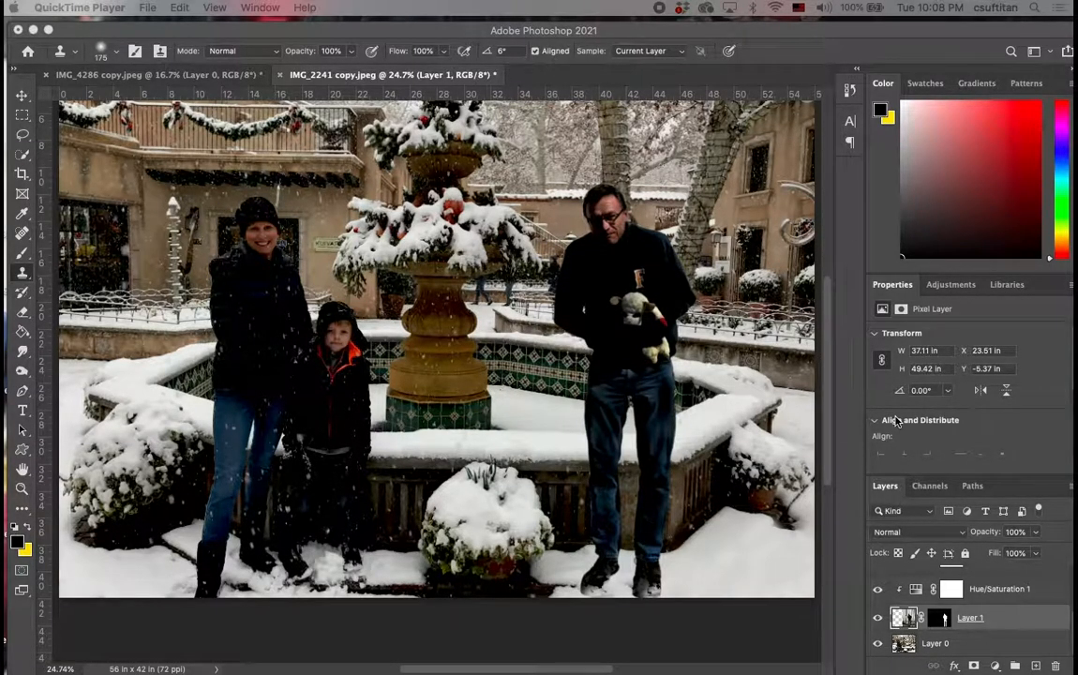
- Lasso the woman's jacket and jeans on Layer 0, then copy and paste them onto a new layer
{"action": "left_click", "coordinate": [967, 644]}
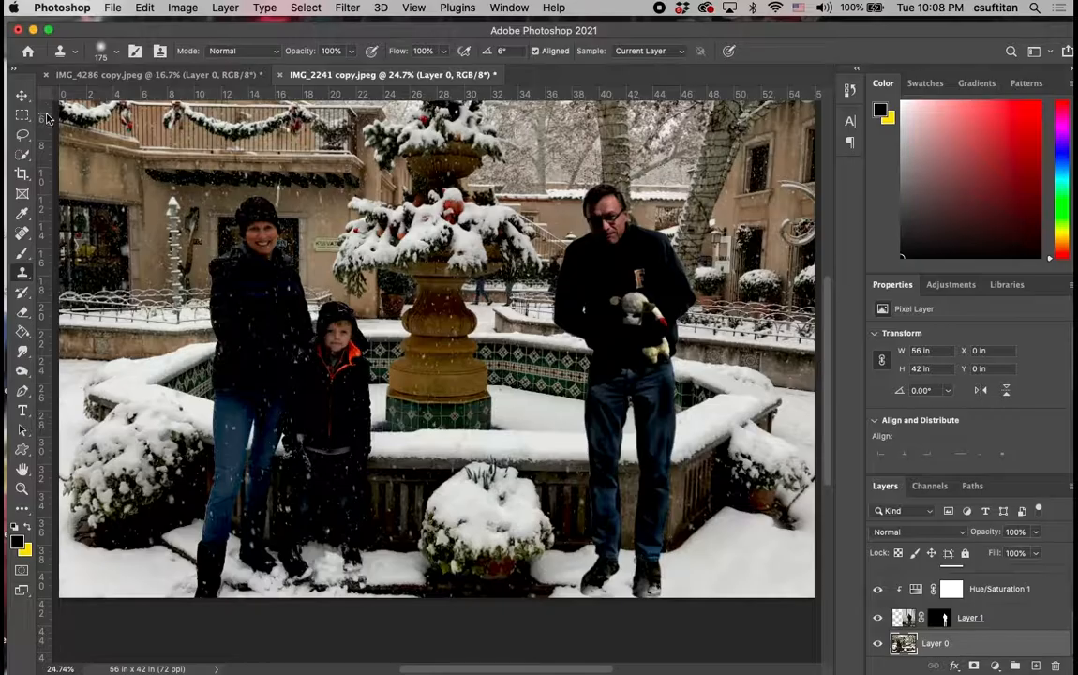
{"action": "left_click", "coordinate": [22, 134]}
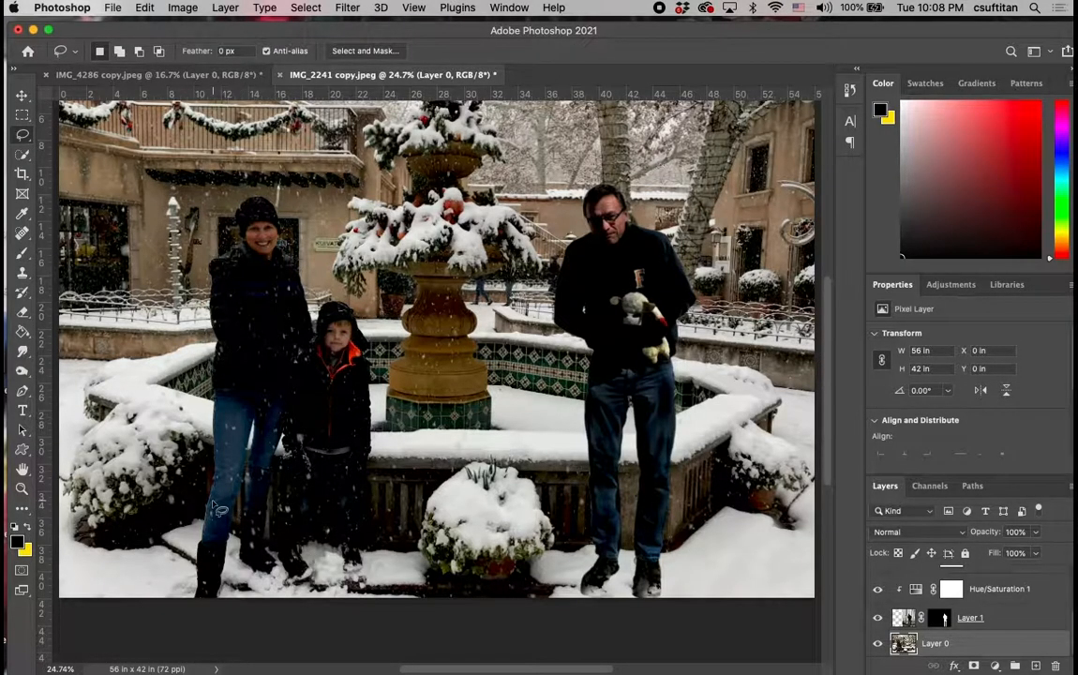
{"action": "mouse_move", "coordinate": [212, 495]}
{"action": "left_mouse_down"}
{"action": "mouse_move", "coordinate": [226, 345]}
{"action": "mouse_move", "coordinate": [219, 257]}
{"action": "mouse_move", "coordinate": [245, 252]}
{"action": "mouse_move", "coordinate": [283, 270]}
{"action": "mouse_move", "coordinate": [309, 315]}
{"action": "mouse_move", "coordinate": [311, 394]}
{"action": "mouse_move", "coordinate": [278, 462]}
{"action": "mouse_move", "coordinate": [267, 555]}
{"action": "mouse_move", "coordinate": [251, 555]}
{"action": "mouse_move", "coordinate": [245, 535]}
{"action": "mouse_move", "coordinate": [257, 491]}
{"action": "mouse_move", "coordinate": [250, 414]}
{"action": "mouse_move", "coordinate": [240, 514]}
{"action": "mouse_move", "coordinate": [212, 532]}
{"action": "mouse_move", "coordinate": [219, 502]}
{"action": "left_mouse_up"}
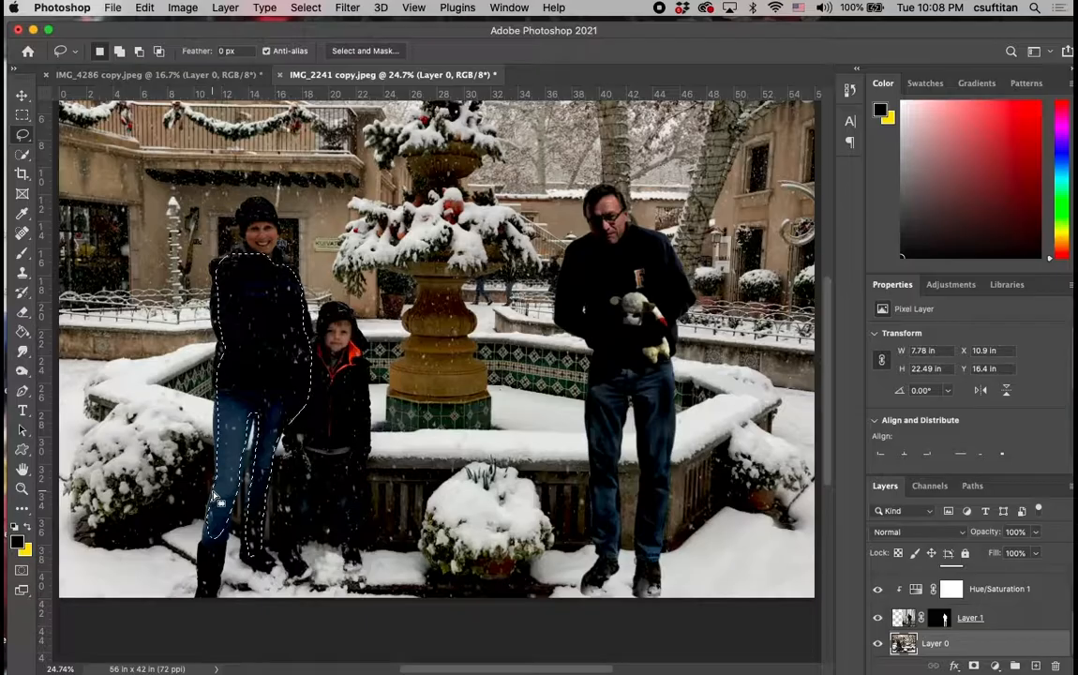
{"action": "left_click", "coordinate": [145, 9]}
{"action": "left_click", "coordinate": [150, 116]}
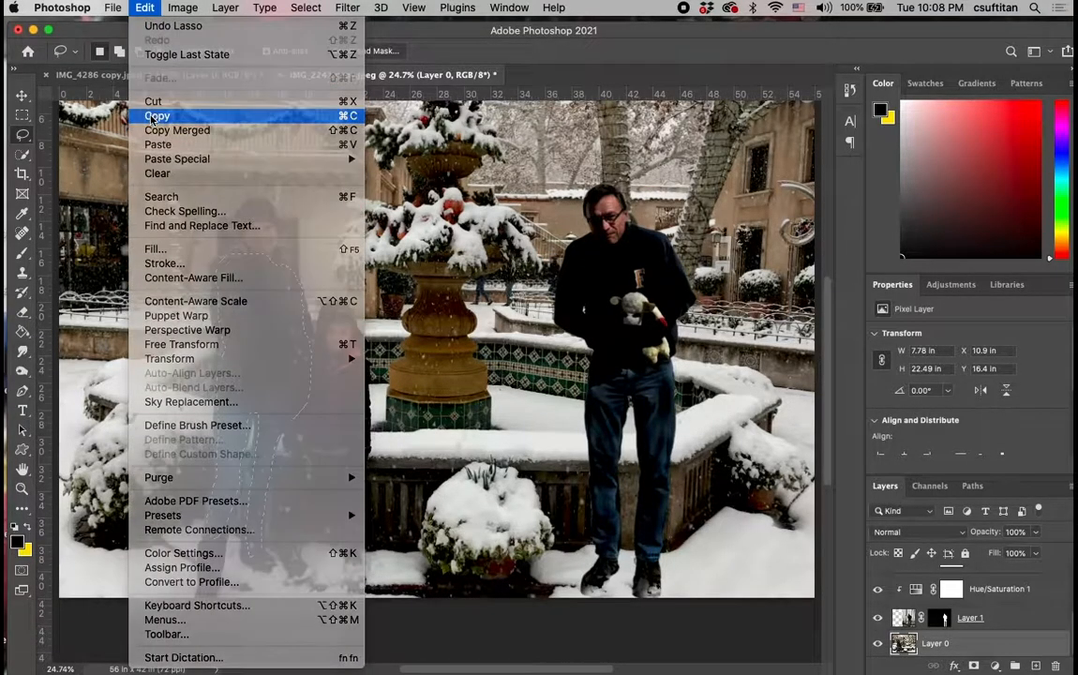
{"action": "left_click", "coordinate": [145, 9]}
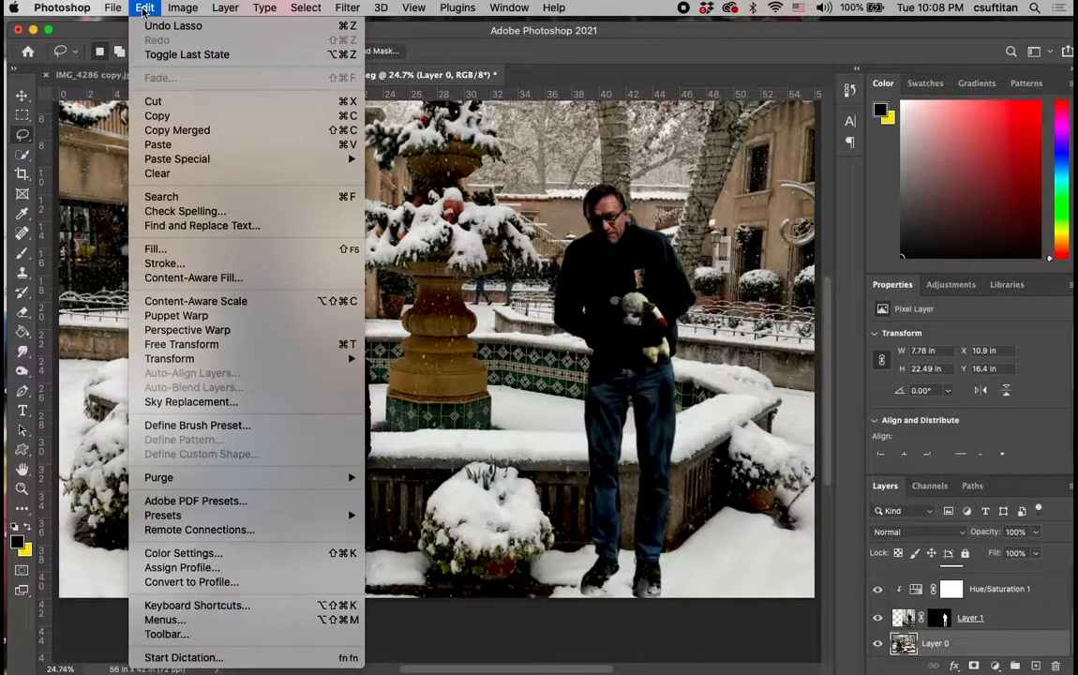
{"action": "left_click", "coordinate": [156, 146]}
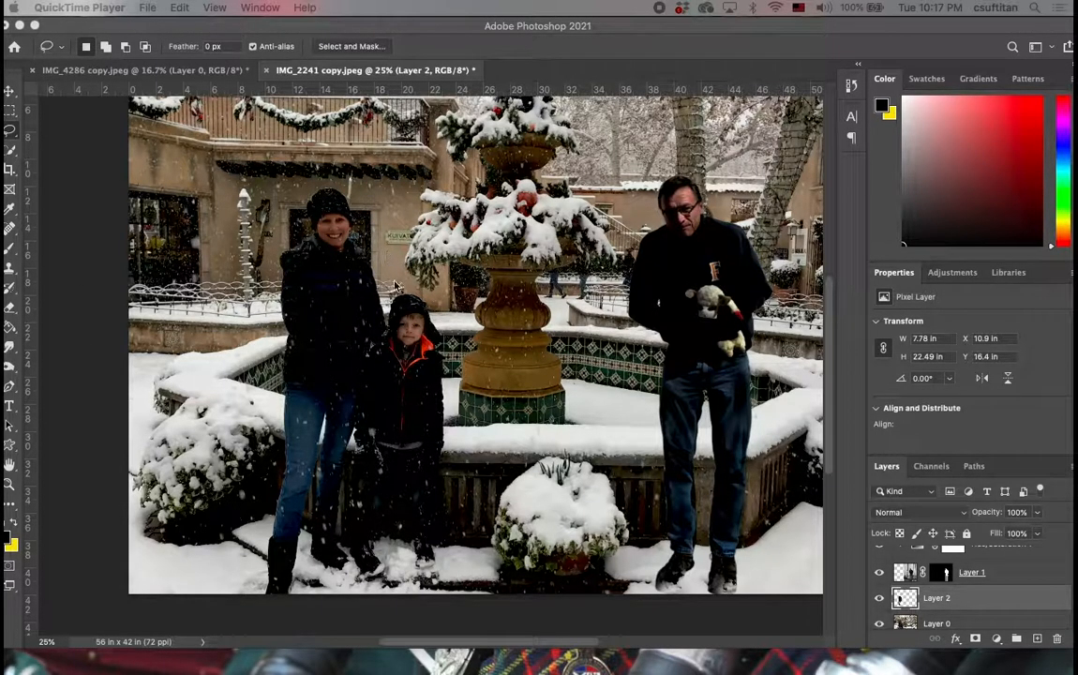
- Lasso two bright snowflakes on the woman's jacket on Layer 2, adding the second to the selection
{"action": "left_click", "coordinate": [293, 324]}
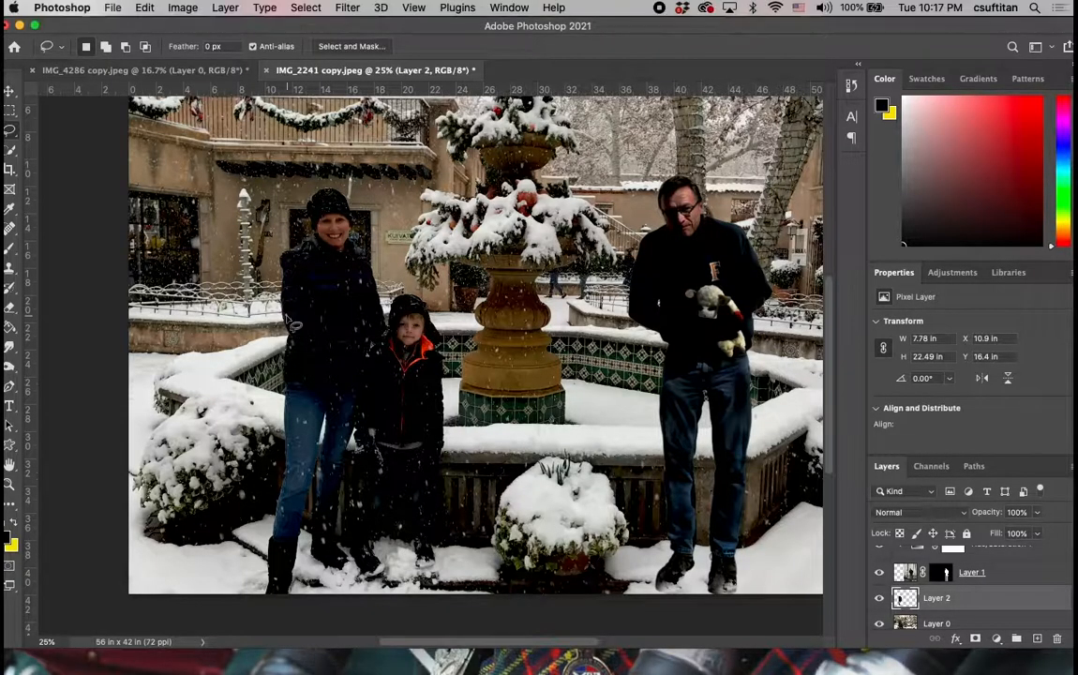
{"action": "key", "text": "super+equal"}
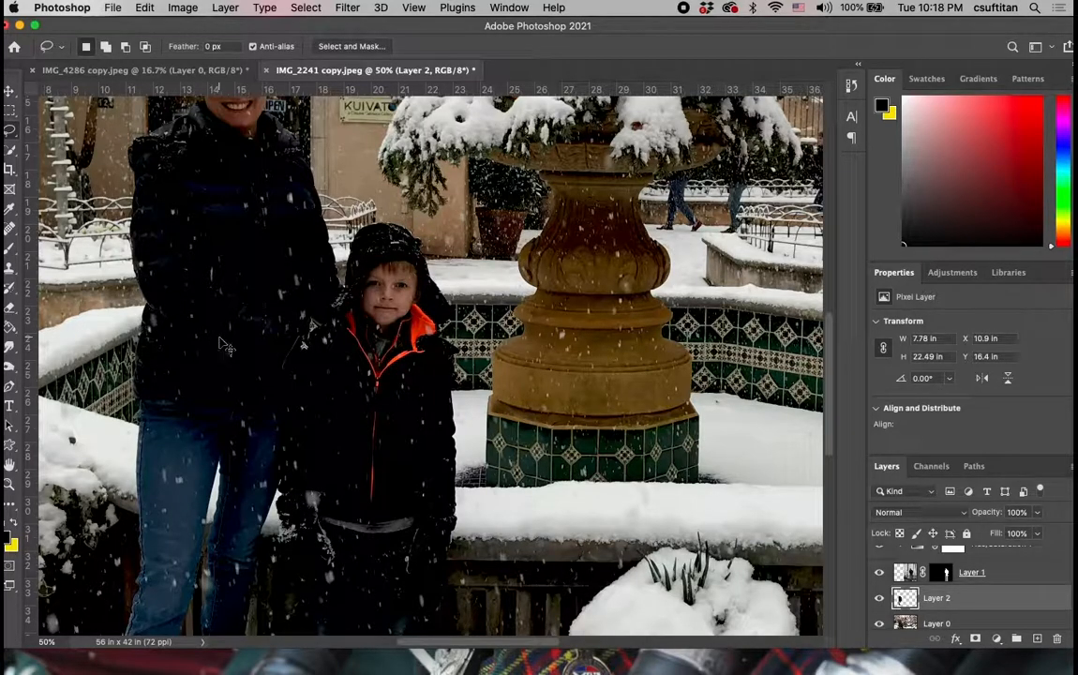
{"action": "key", "text": "super+plus"}
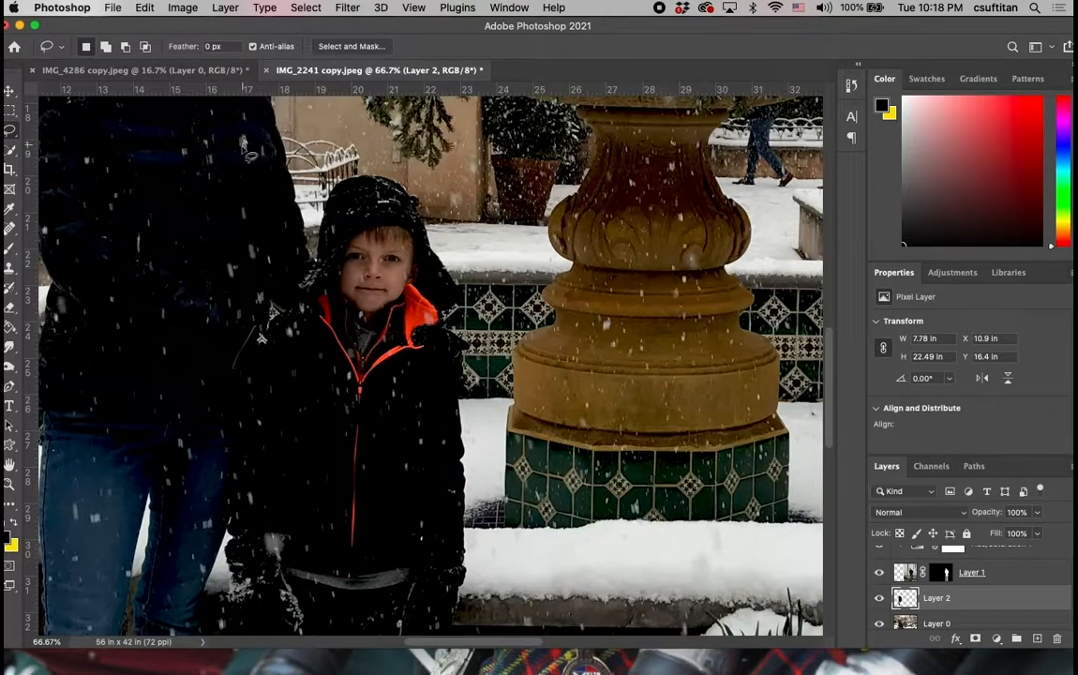
{"action": "left_click_drag", "start_coordinate": [242, 137], "coordinate": [245, 147]}
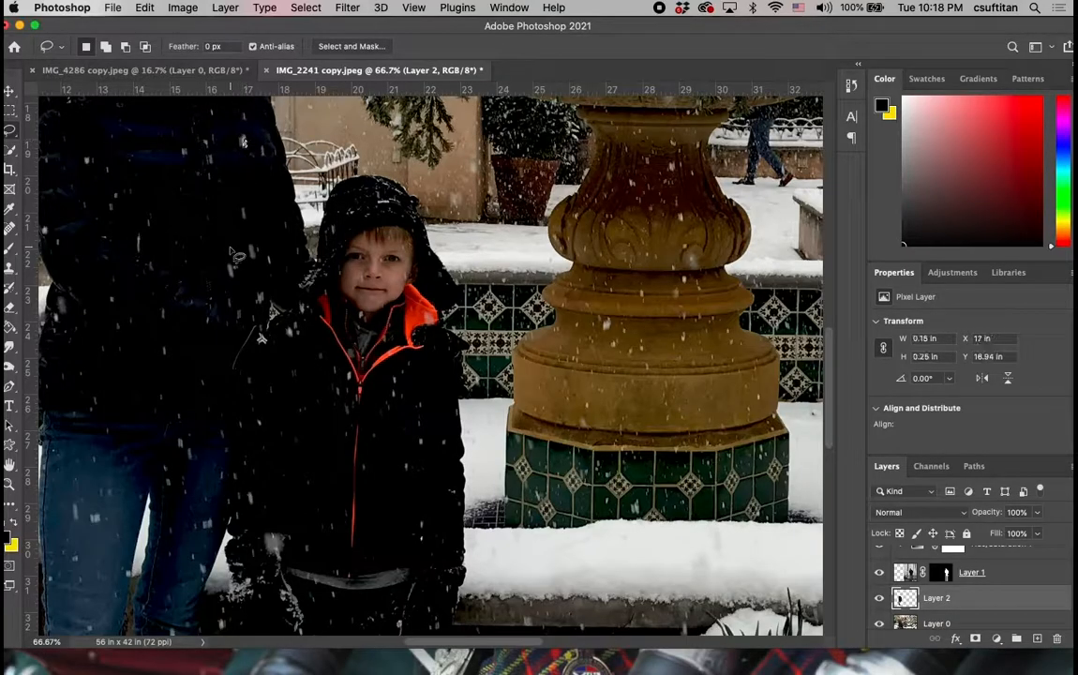
{"action": "key", "text": "shift"}
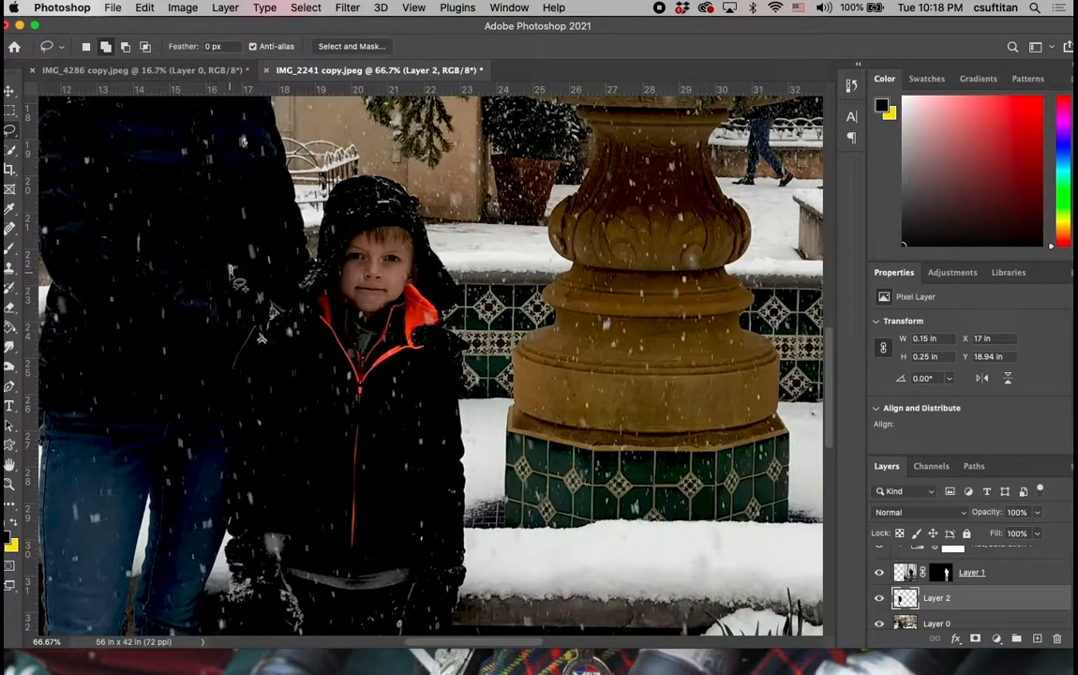
{"action": "left_click_drag", "start_coordinate": [231, 272], "coordinate": [228, 268]}
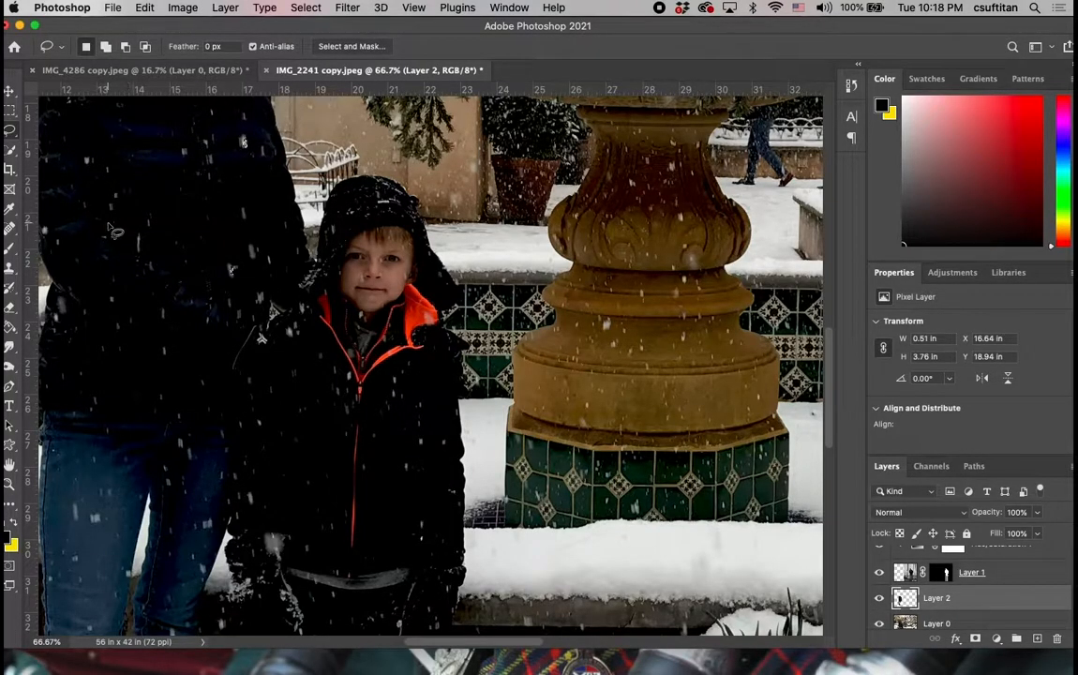
- Add the long, thin snowflake on the other side of the woman's jacket to the lasso selection
{"action": "key", "text": "super+equal"}
{"action": "key", "text": "super+equal"}
{"action": "key", "text": "super+equal"}
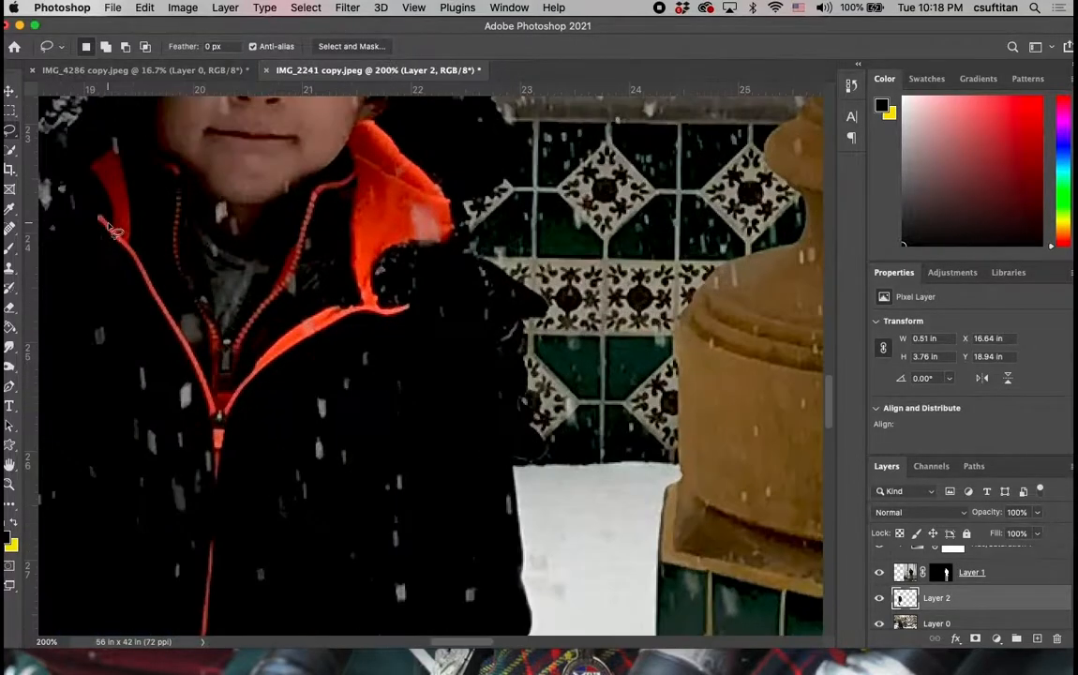
{"action": "scroll", "coordinate": [112, 230], "scroll_direction": "up", "scroll_amount": 5}
{"action": "scroll", "coordinate": [113, 230], "scroll_direction": "left", "scroll_amount": 5}
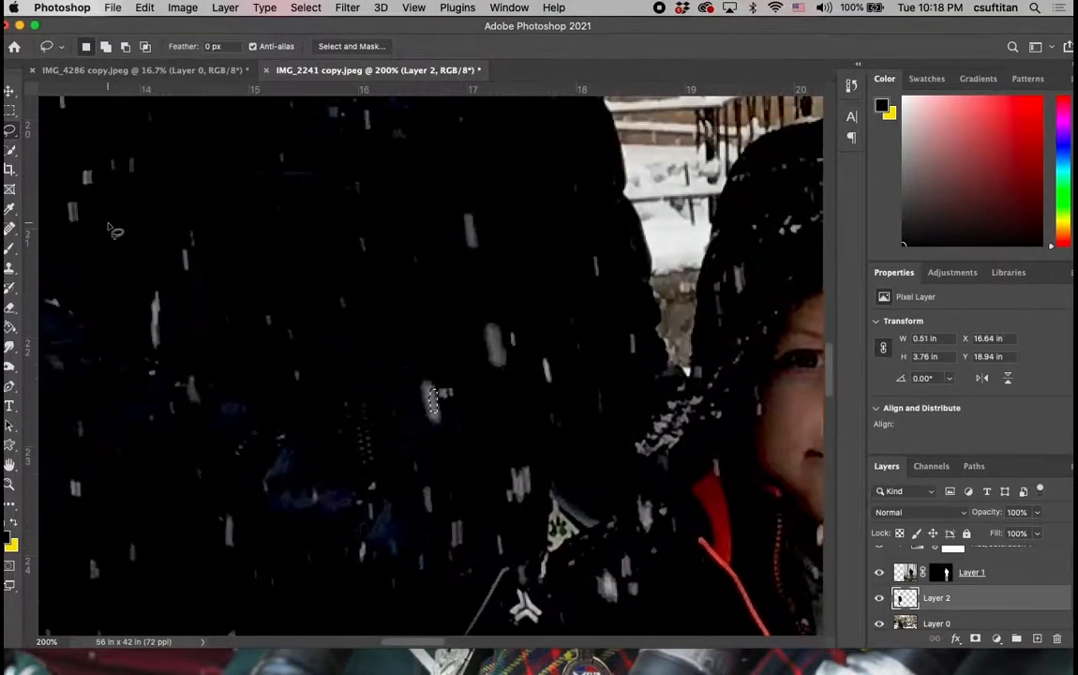
{"action": "key", "text": "shift"}
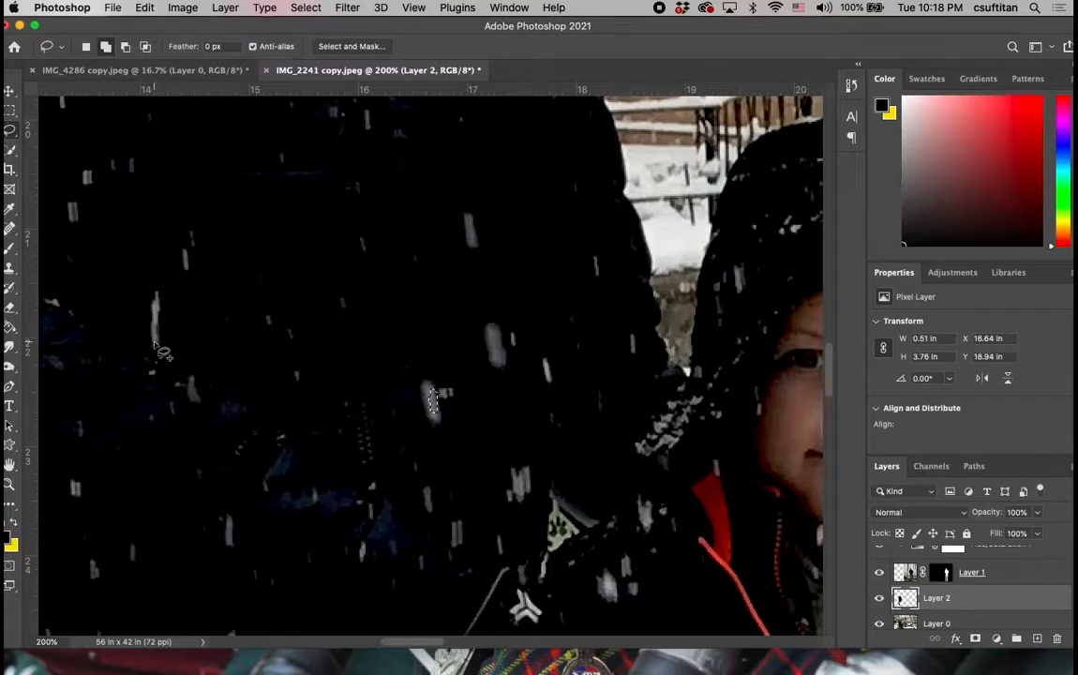
{"action": "mouse_move", "coordinate": [157, 327]}
{"action": "left_mouse_down"}
{"action": "mouse_move", "coordinate": [145, 272]}
{"action": "mouse_move", "coordinate": [157, 325]}
{"action": "left_mouse_up"}
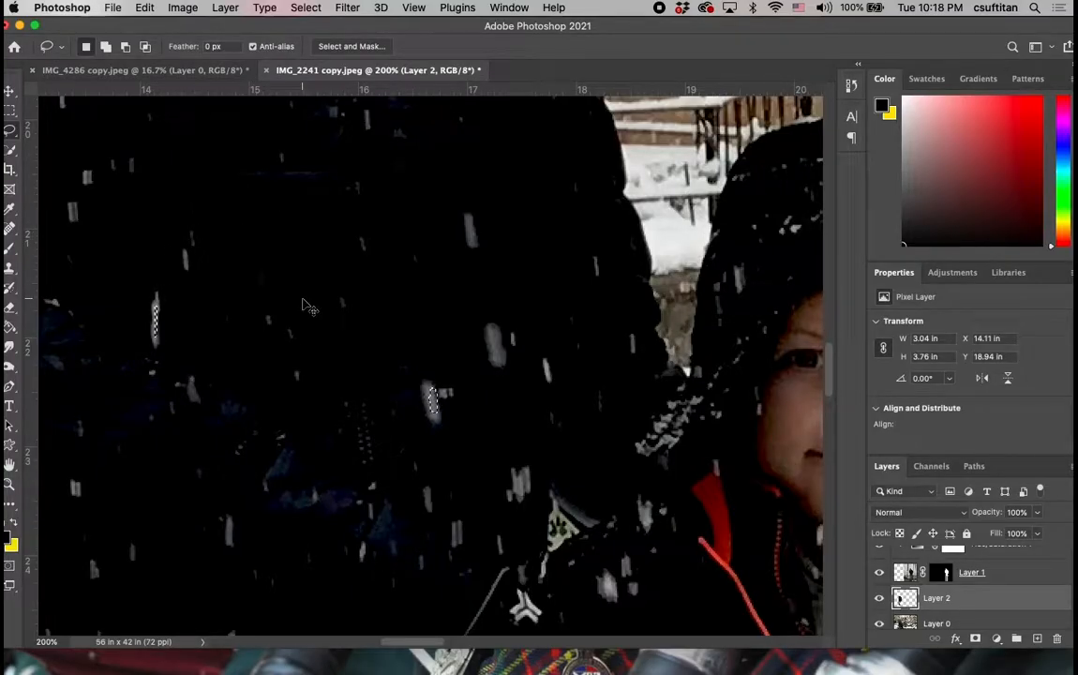
- Extend the snowflake selection to all similar tones on Layer 2
{"action": "key", "text": "super+minus"}
{"action": "key", "text": "super+minus"}
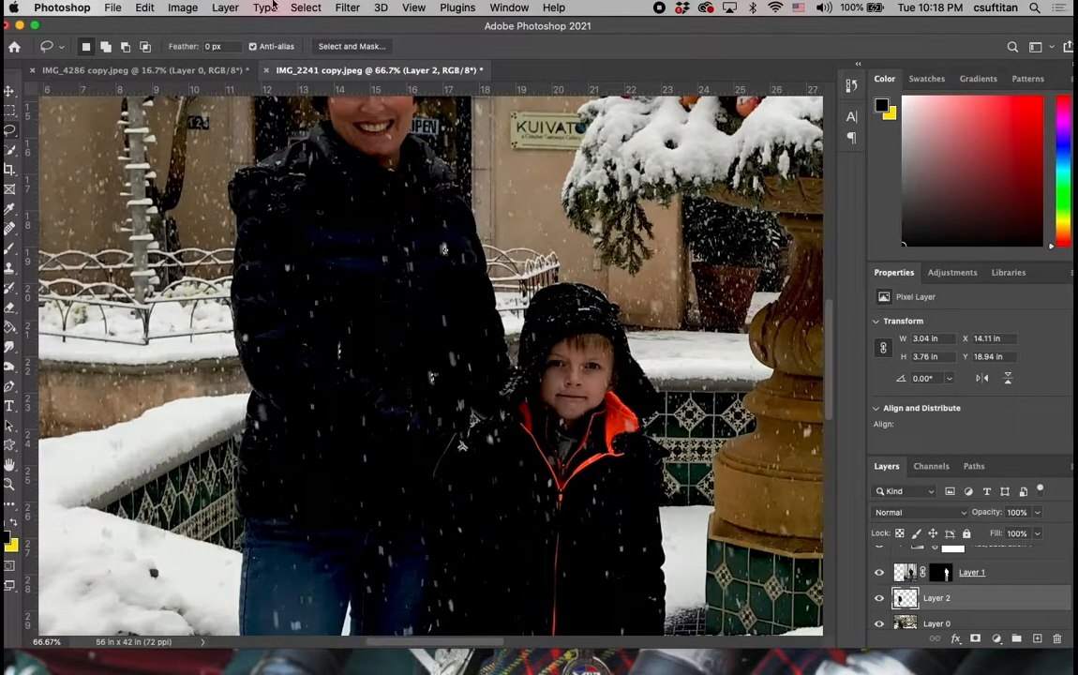
{"action": "left_click", "coordinate": [305, 8]}
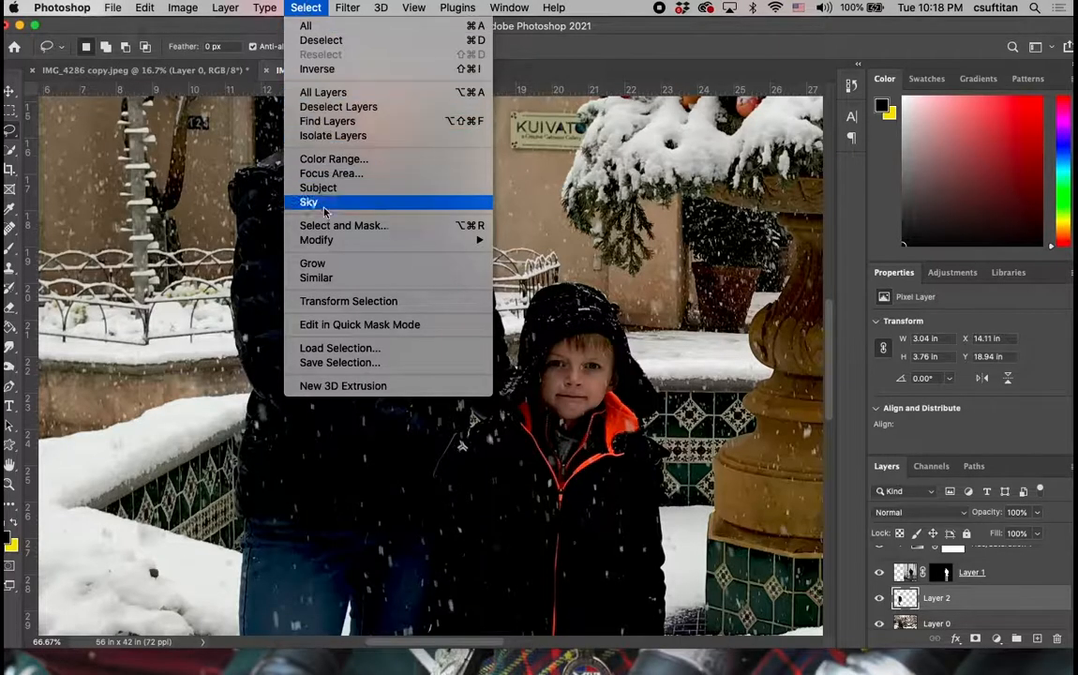
{"action": "left_click", "coordinate": [317, 277]}
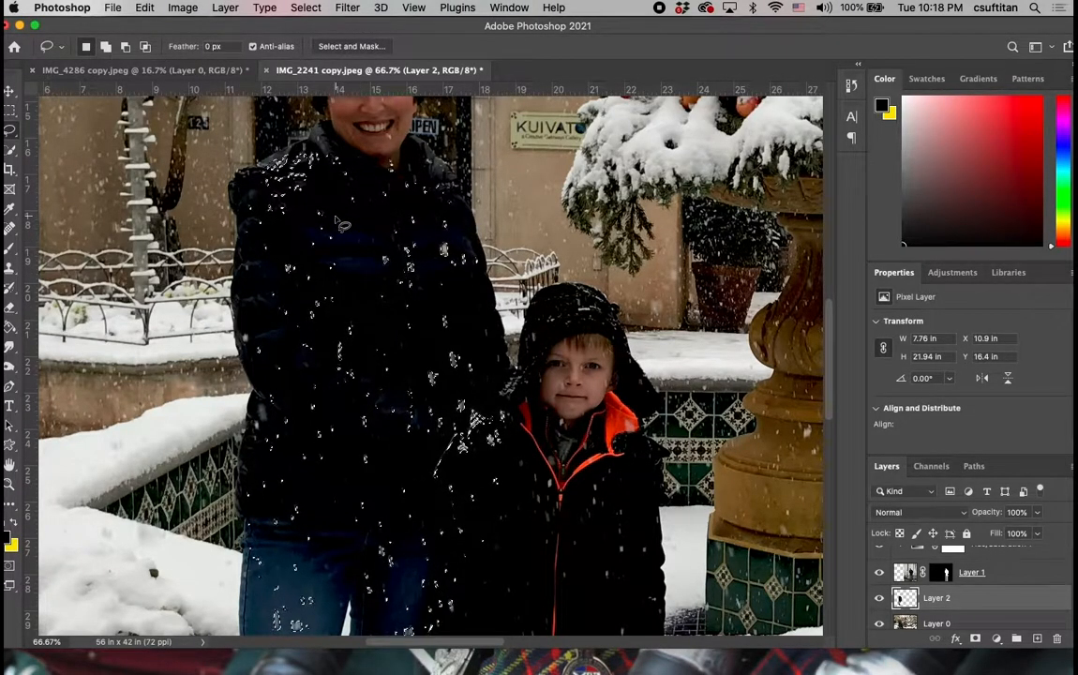
- Copy the selected snowflakes, paste them onto a new layer and name it snowflakes
{"action": "left_click", "coordinate": [142, 8]}
{"action": "left_click", "coordinate": [147, 116]}
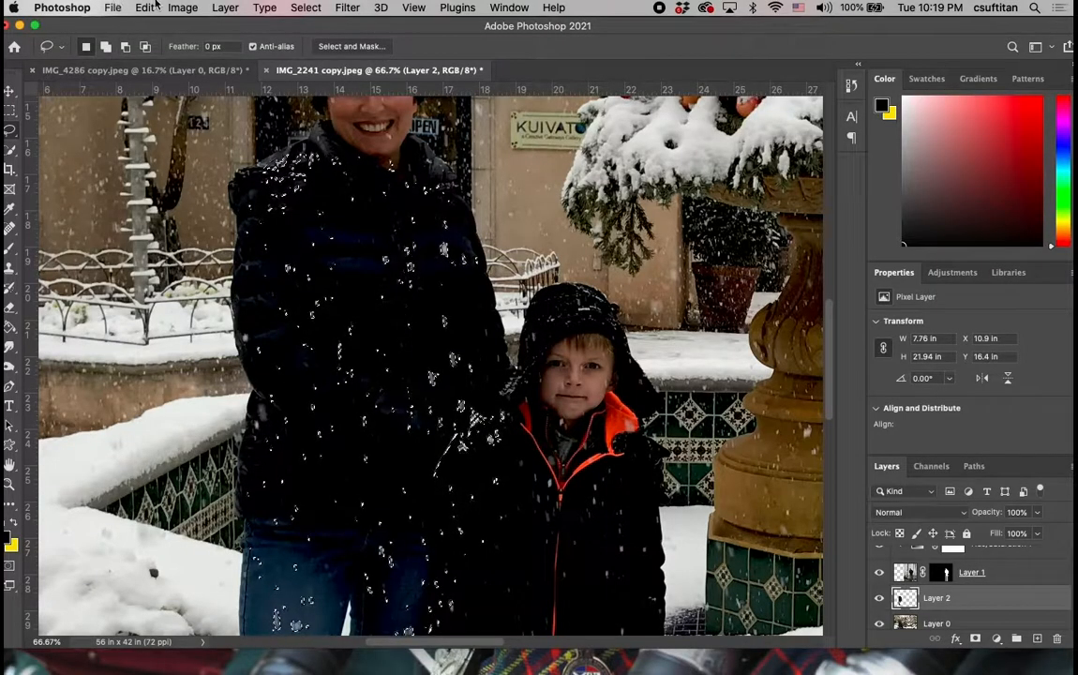
{"action": "left_click", "coordinate": [144, 7]}
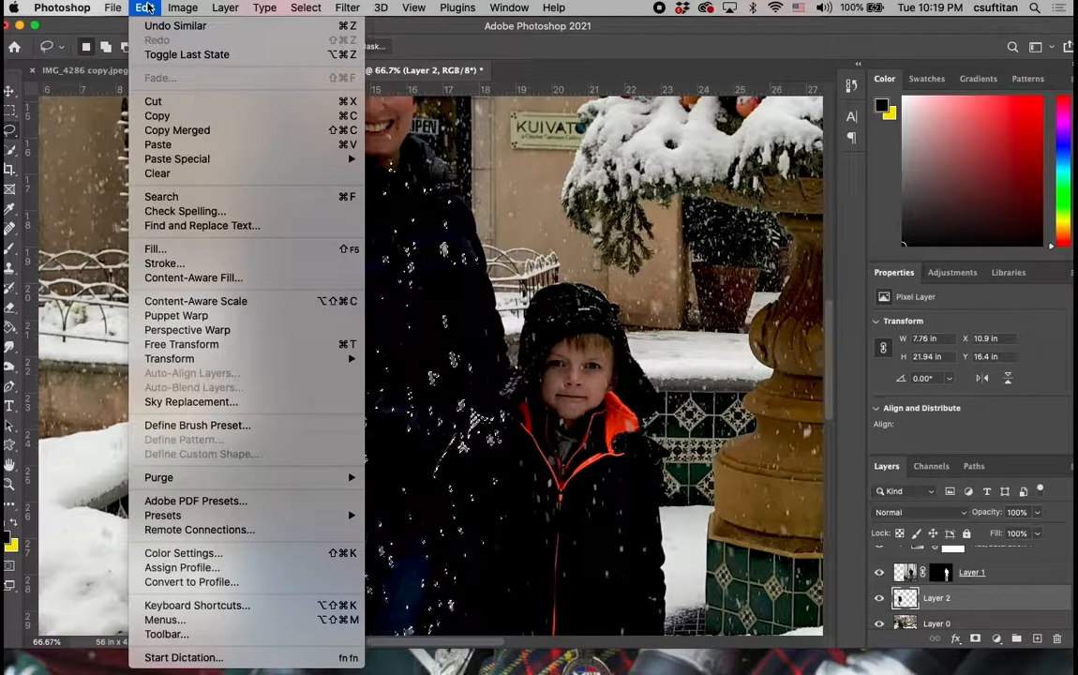
{"action": "left_click", "coordinate": [158, 145]}
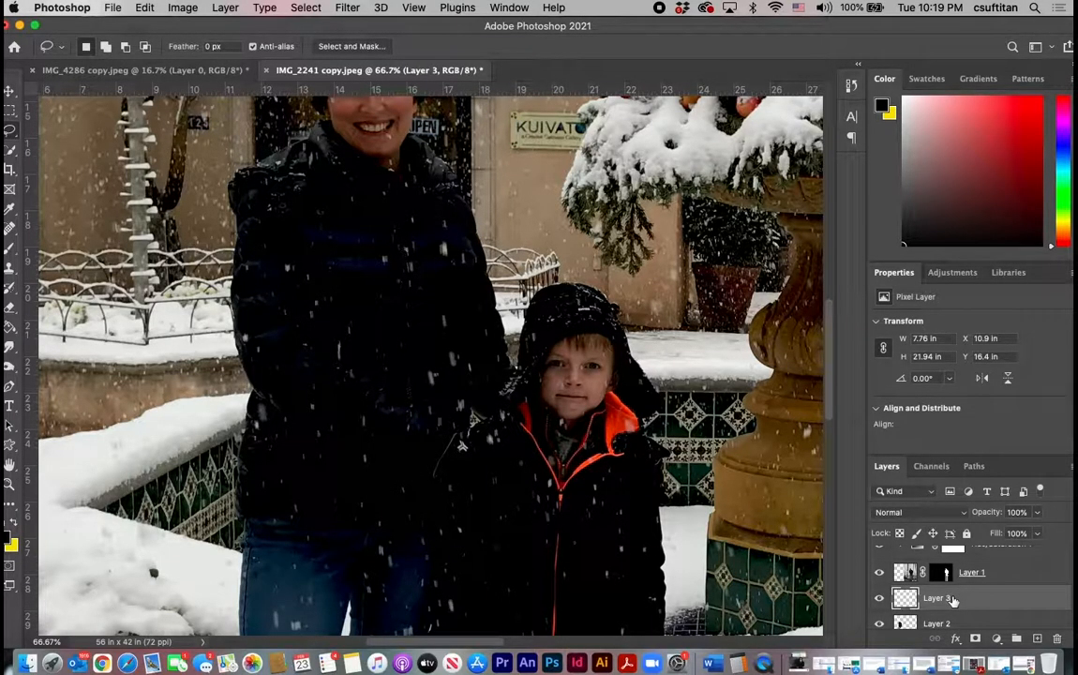
{"action": "double_click", "coordinate": [939, 598]}
{"action": "type", "text": "snowflakes"}
{"action": "key", "text": "Return"}
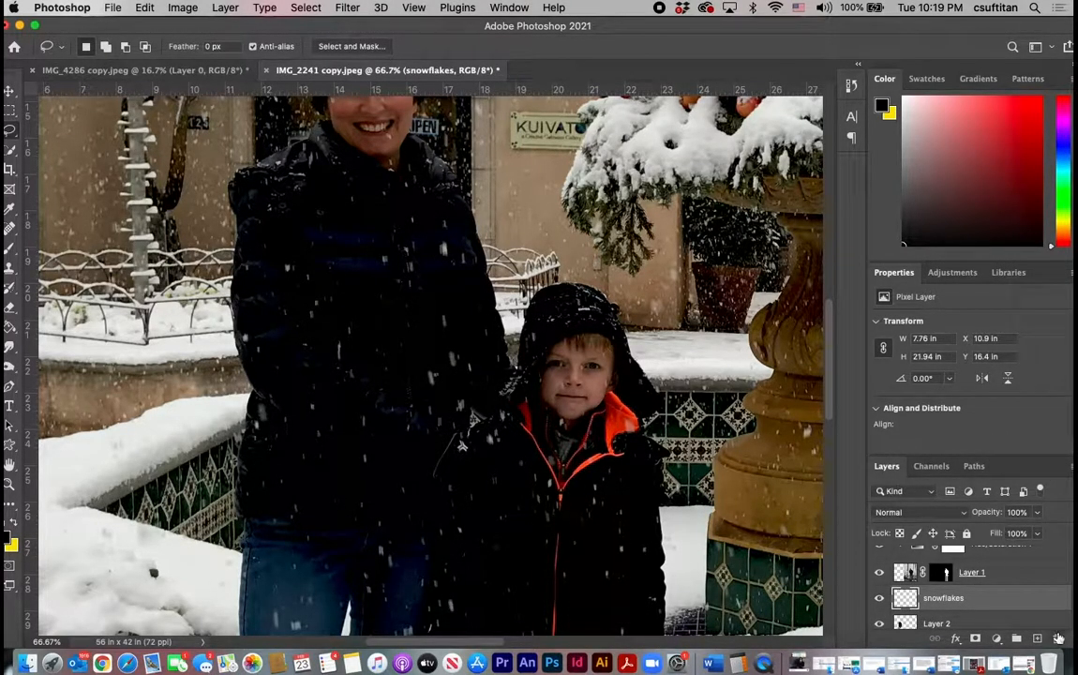
- Add a new layer filled with black using the Paint Bucket and place it directly below the snowflakes layer
{"action": "left_click", "coordinate": [1039, 641]}
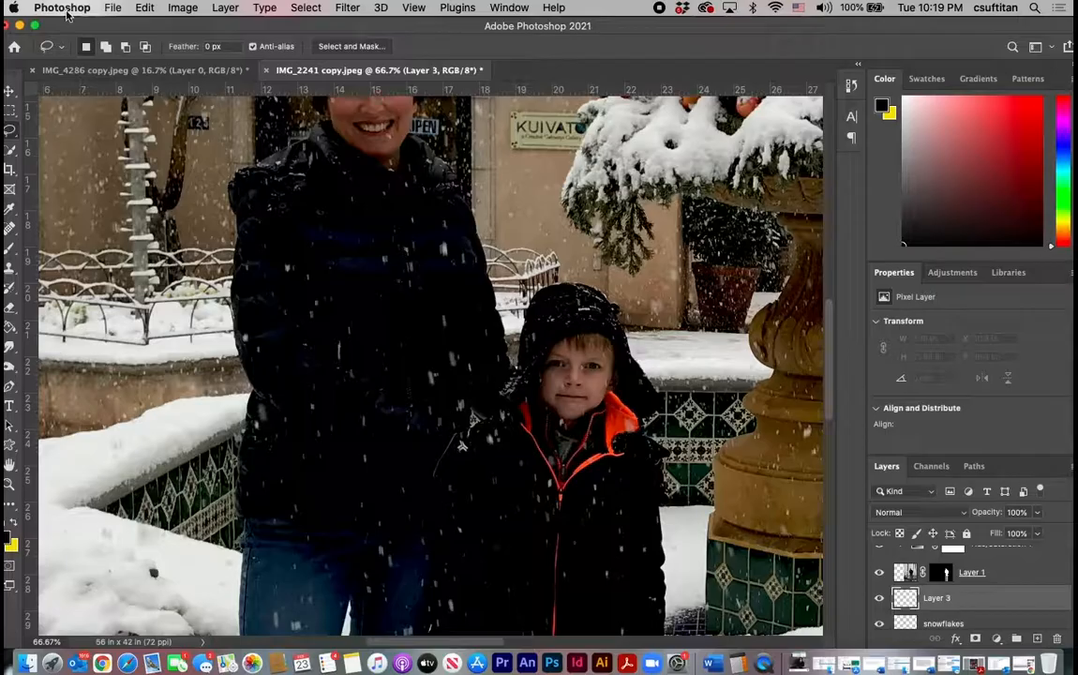
{"action": "left_click", "coordinate": [10, 327]}
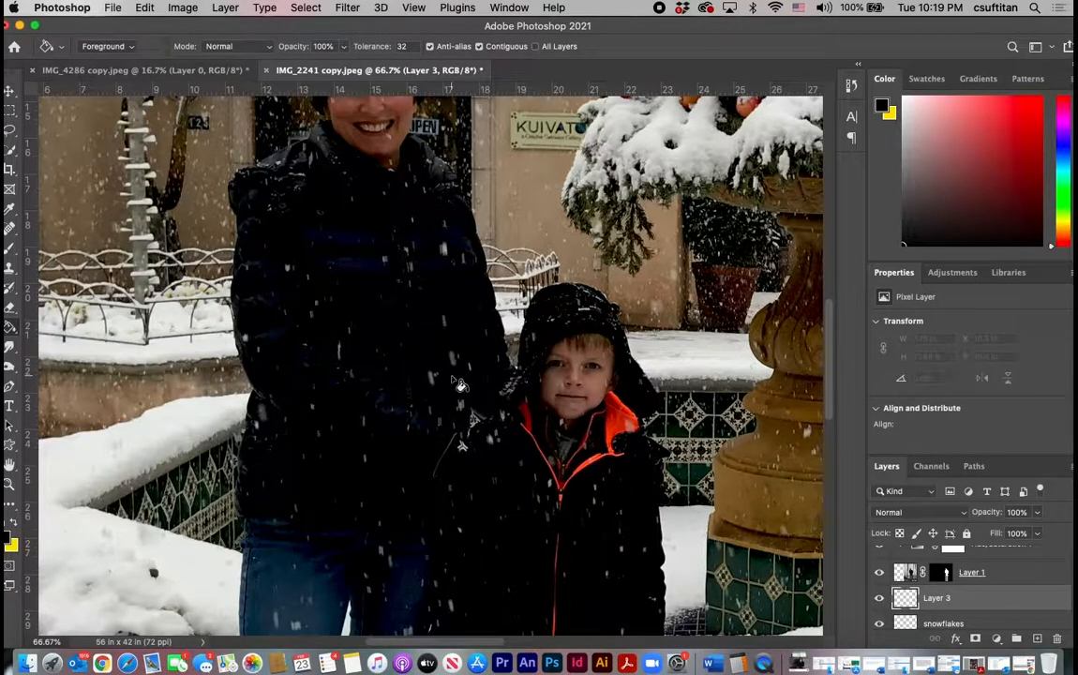
{"action": "left_click", "coordinate": [451, 376]}
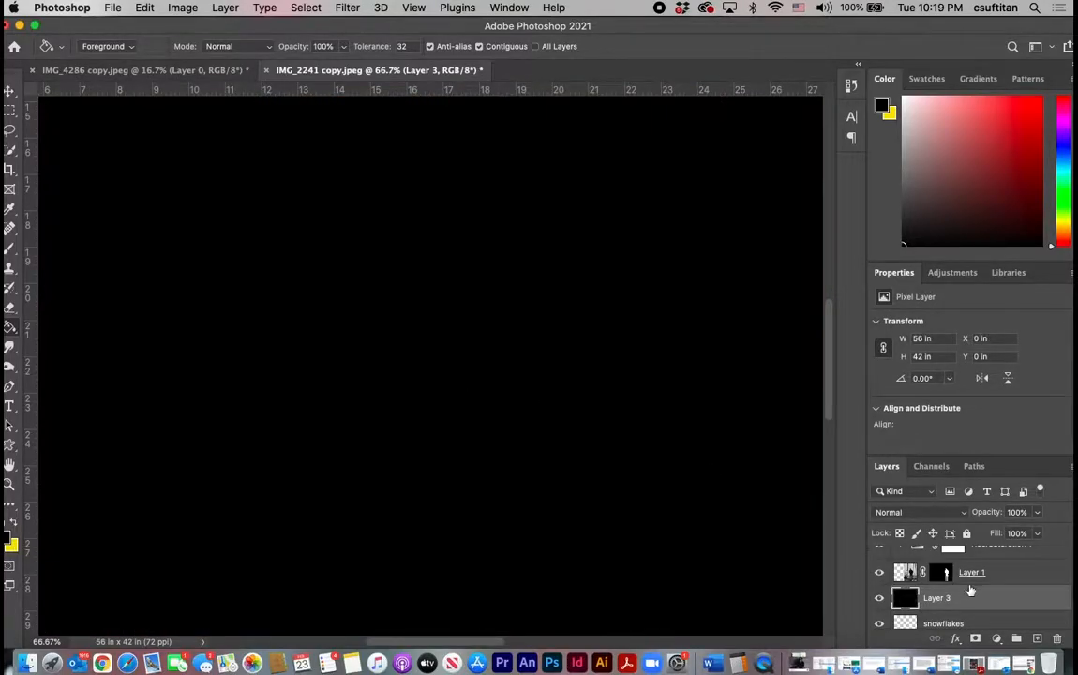
{"action": "scroll", "coordinate": [971, 591], "scroll_direction": "down", "scroll_amount": 2}
{"action": "mouse_move", "coordinate": [971, 589]}
{"action": "left_mouse_down"}
{"action": "mouse_move", "coordinate": [968, 560]}
{"action": "mouse_move", "coordinate": [969, 598]}
{"action": "left_mouse_up"}
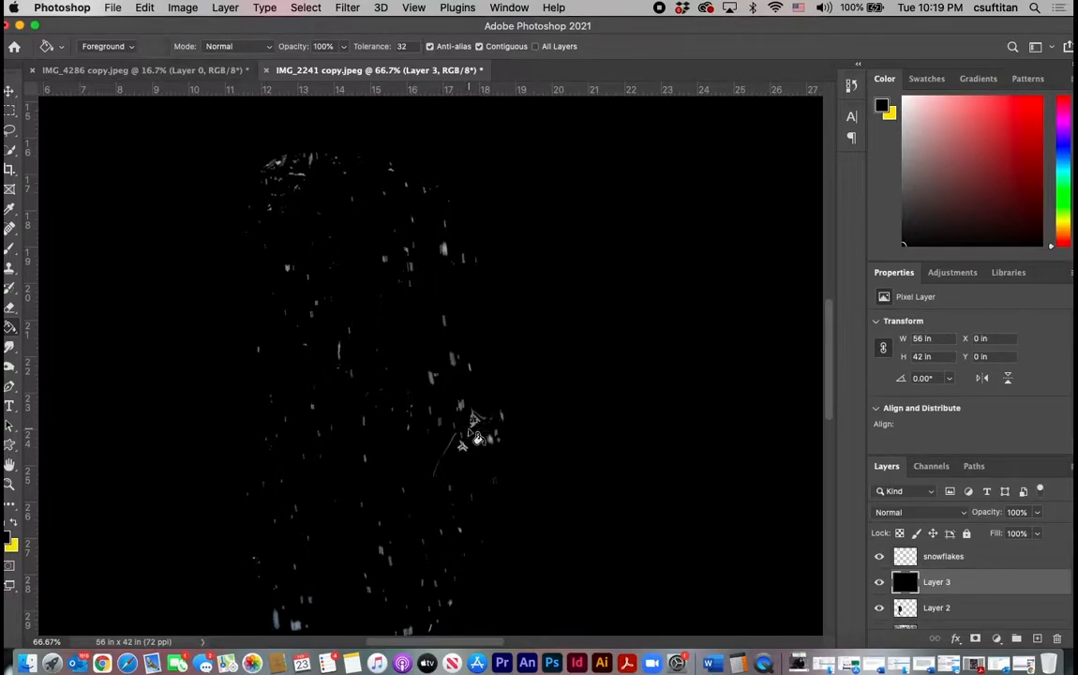
- Erase the jacket emblem and thin stray line from the snowflakes layer using the Eraser at size 45
{"action": "left_click", "coordinate": [11, 307]}
{"action": "key", "text": "bracketleft"}
{"action": "key", "text": "bracketleft"}
{"action": "key", "text": "bracketleft"}
{"action": "key", "text": "bracketleft"}
{"action": "key", "text": "bracketleft"}
{"action": "key", "text": "bracketleft"}
{"action": "key", "text": "bracketleft"}
{"action": "key", "text": "bracketleft"}
{"action": "key", "text": "bracketleft"}
{"action": "key", "text": "bracketleft"}
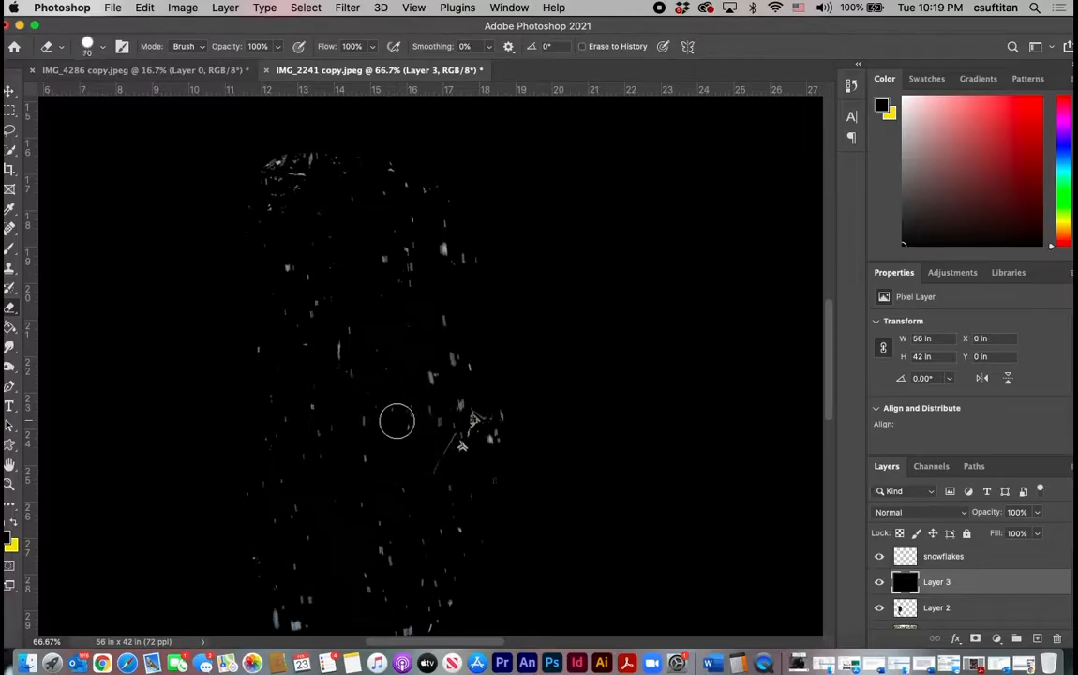
{"action": "key", "text": "bracketleft"}
{"action": "key", "text": "bracketleft"}
{"action": "key", "text": "bracketleft"}
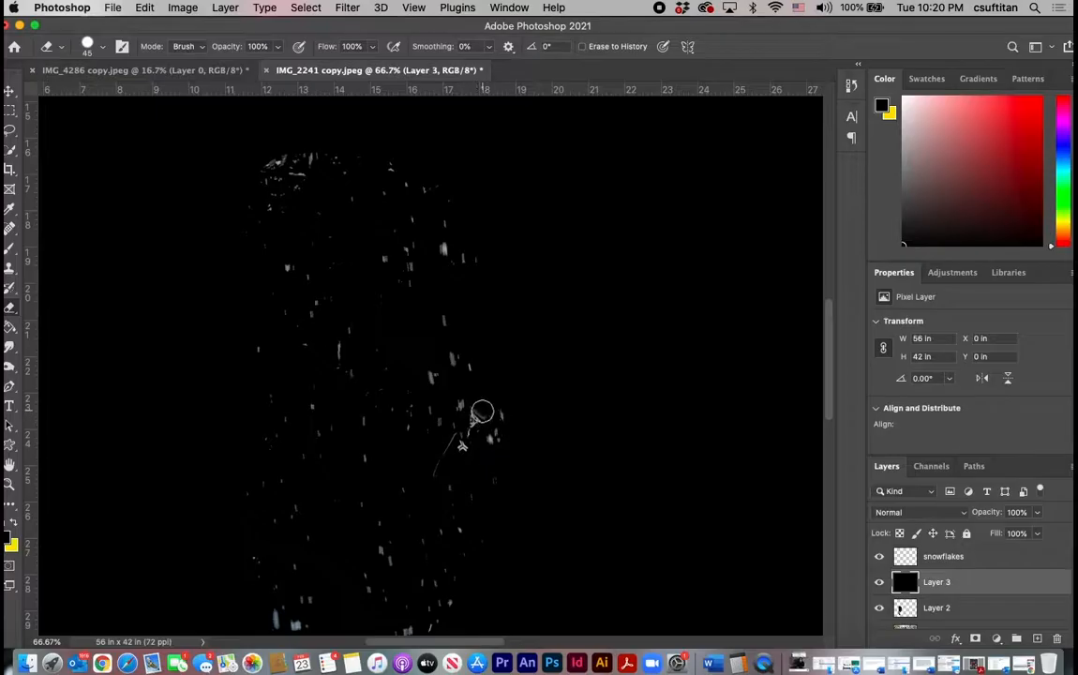
{"action": "left_click", "coordinate": [947, 557]}
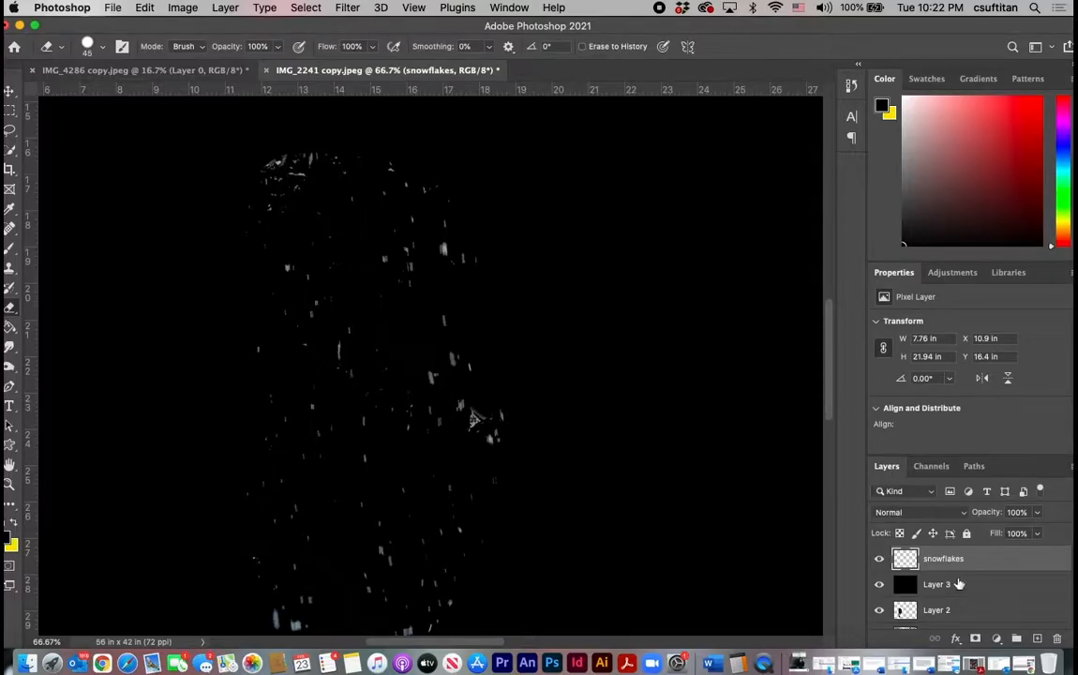
- Hide the black Layer 3 and view the whole family photo with the man included
{"action": "left_click", "coordinate": [879, 585]}
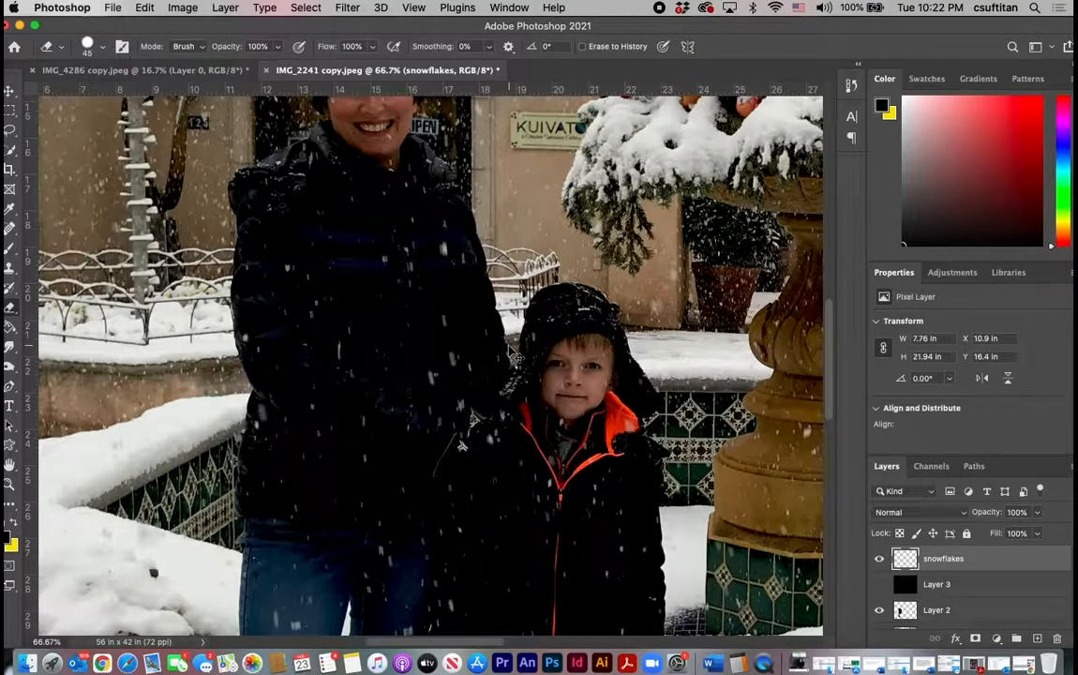
{"action": "key", "text": "super+minus"}
{"action": "key", "text": "super+minus"}
{"action": "key", "text": "super+minus"}
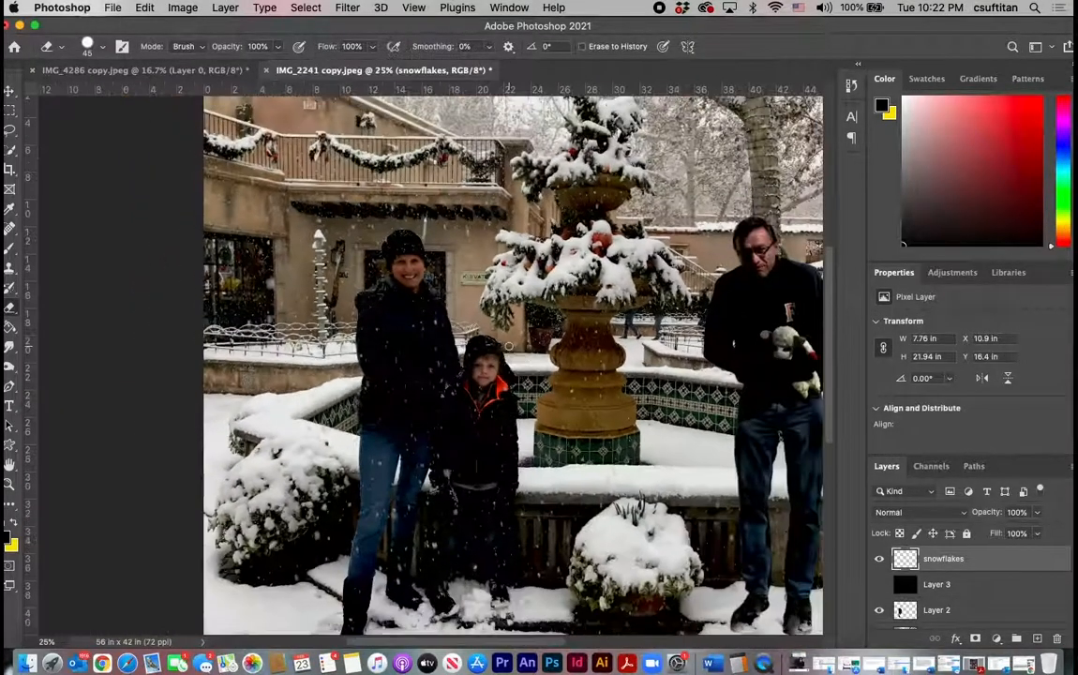
{"action": "left_click_drag", "start_coordinate": [734, 344], "coordinate": [595, 344]}
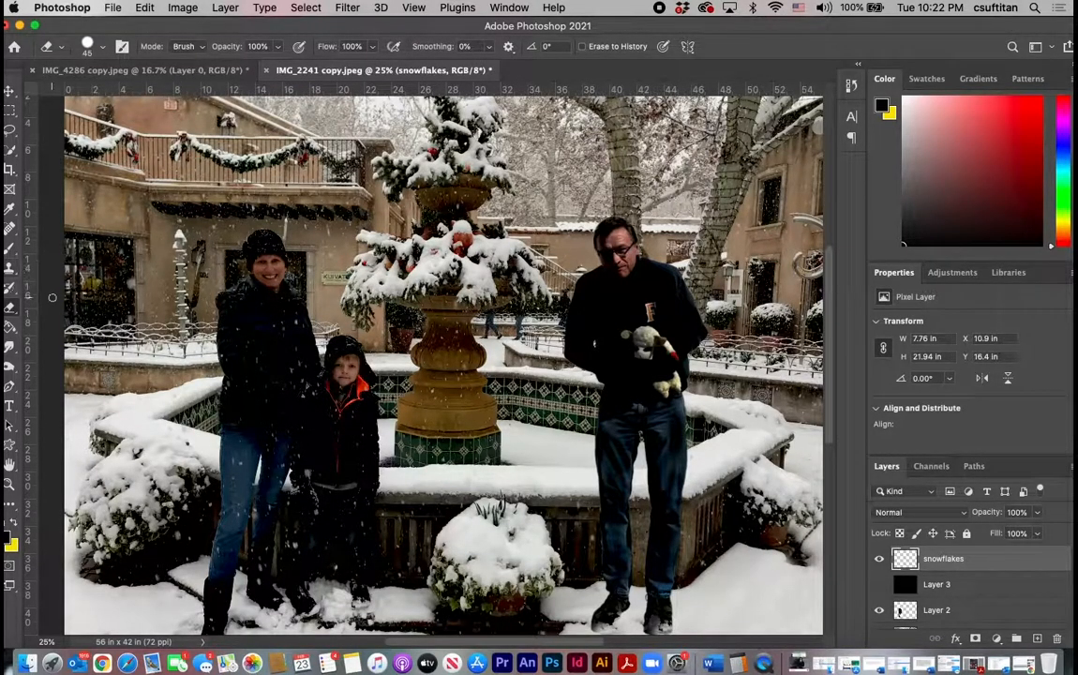
- Clone flakes from the snowflakes layer onto the man's sweater and jeans on Layer 1 using the Clone Stamp at size 175
{"action": "scroll", "coordinate": [53, 298], "scroll_direction": "left", "scroll_amount": 3}
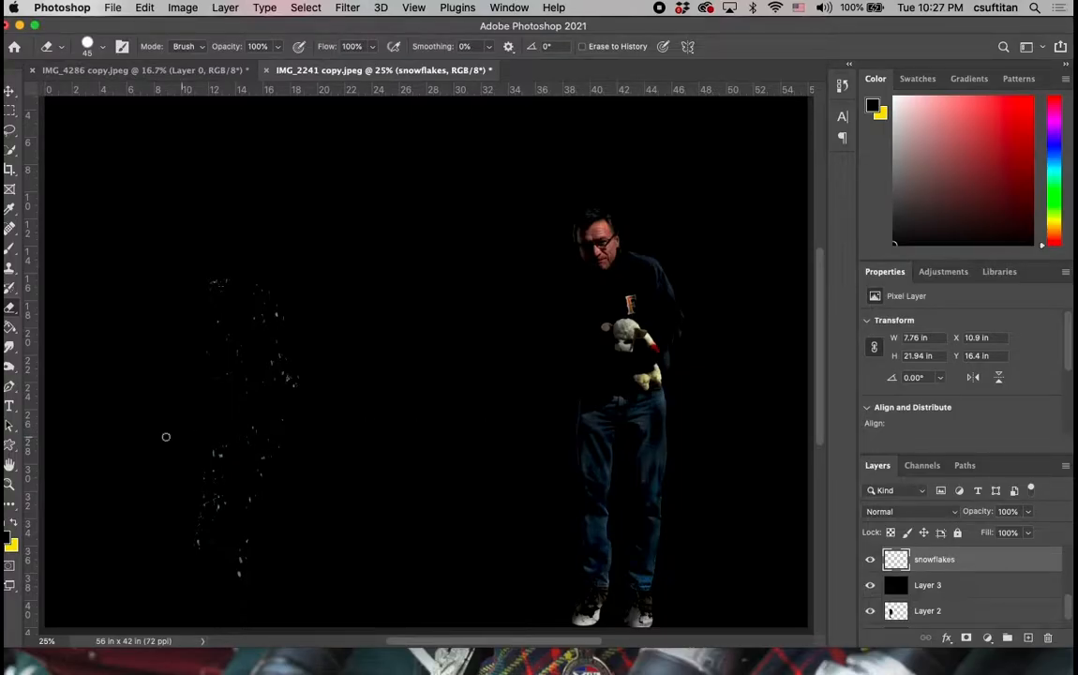
{"action": "left_click", "coordinate": [10, 266]}
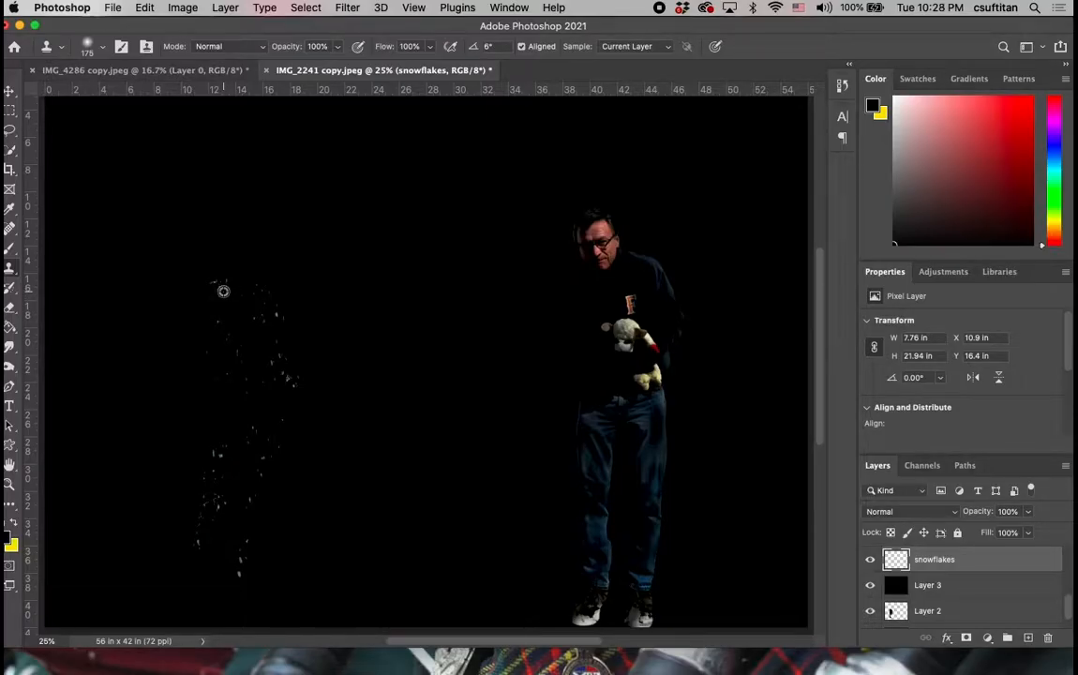
{"action": "left_click", "coordinate": [947, 614]}
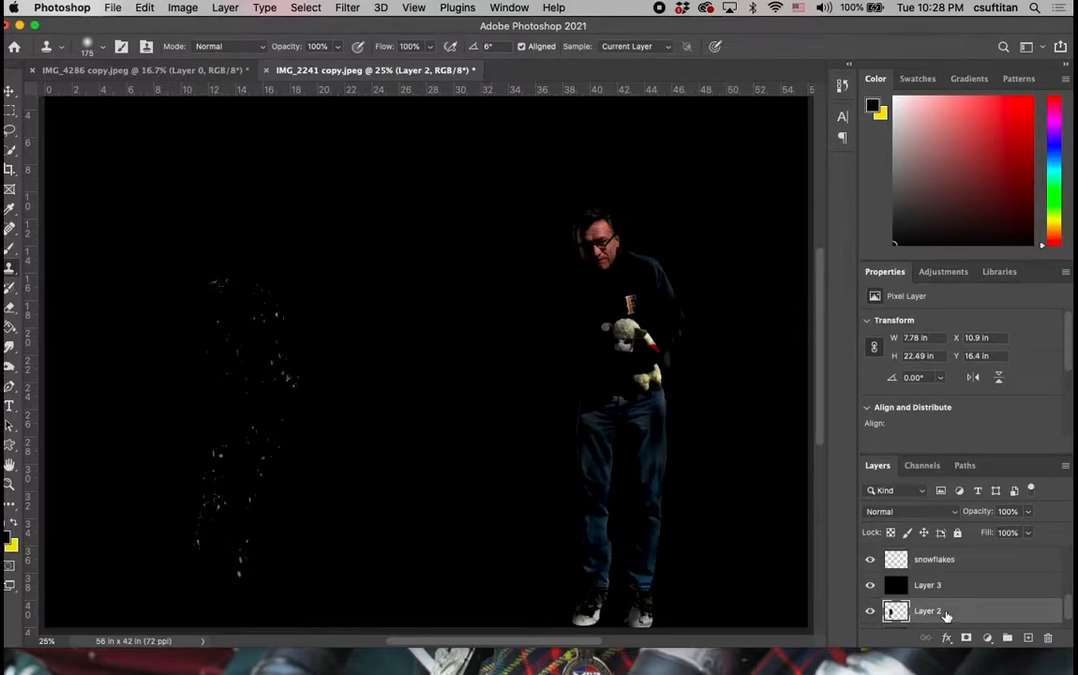
{"action": "scroll", "coordinate": [947, 614], "scroll_direction": "up", "scroll_amount": 2}
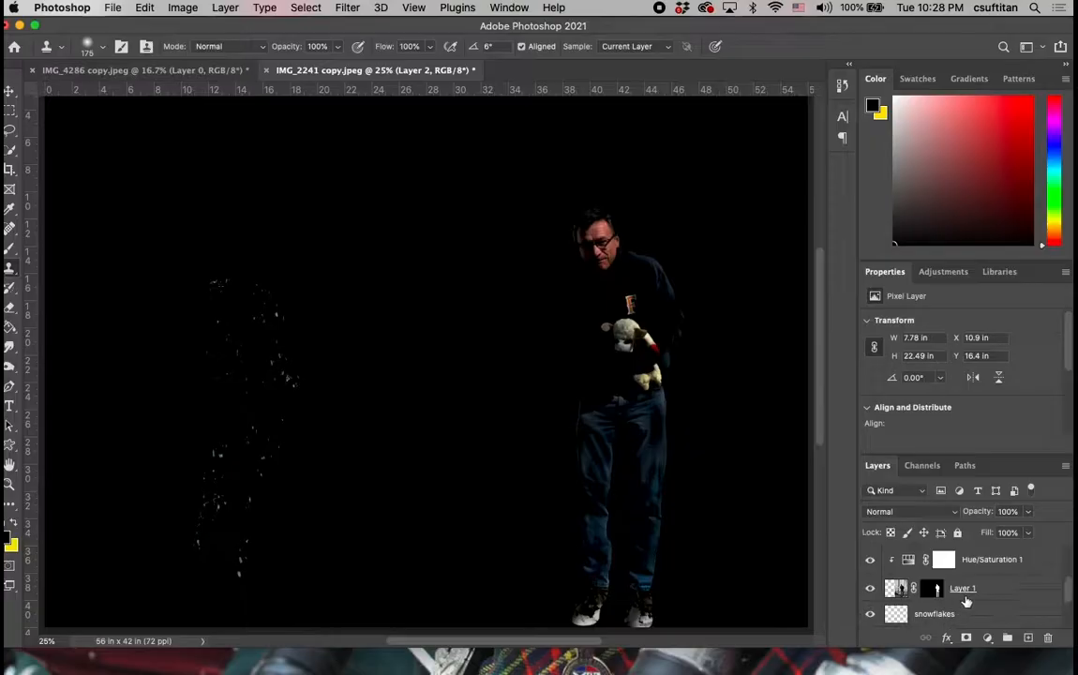
{"action": "left_click", "coordinate": [995, 589]}
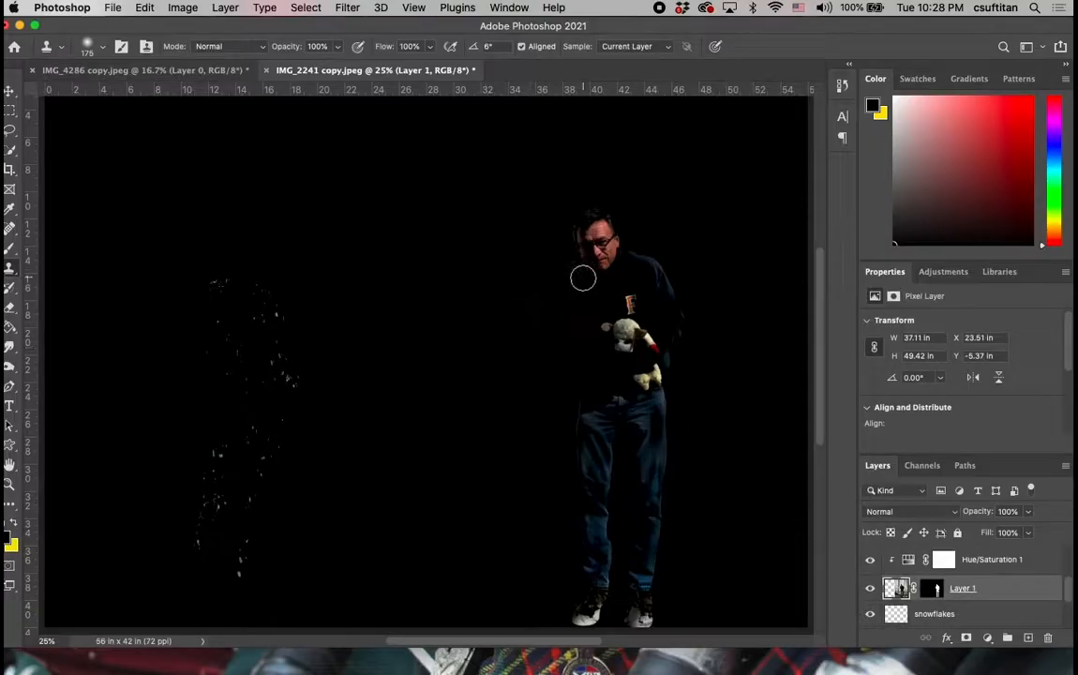
{"action": "mouse_move", "coordinate": [582, 277]}
{"action": "left_mouse_down"}
{"action": "mouse_move", "coordinate": [614, 289]}
{"action": "mouse_move", "coordinate": [607, 302]}
{"action": "mouse_move", "coordinate": [638, 288]}
{"action": "mouse_move", "coordinate": [629, 284]}
{"action": "mouse_move", "coordinate": [642, 333]}
{"action": "mouse_move", "coordinate": [619, 314]}
{"action": "mouse_move", "coordinate": [638, 308]}
{"action": "mouse_move", "coordinate": [642, 281]}
{"action": "mouse_move", "coordinate": [654, 278]}
{"action": "mouse_move", "coordinate": [642, 338]}
{"action": "mouse_move", "coordinate": [593, 333]}
{"action": "mouse_move", "coordinate": [610, 336]}
{"action": "mouse_move", "coordinate": [599, 353]}
{"action": "mouse_move", "coordinate": [597, 331]}
{"action": "mouse_move", "coordinate": [598, 366]}
{"action": "mouse_move", "coordinate": [640, 374]}
{"action": "mouse_move", "coordinate": [641, 396]}
{"action": "mouse_move", "coordinate": [660, 421]}
{"action": "mouse_move", "coordinate": [606, 431]}
{"action": "mouse_move", "coordinate": [592, 462]}
{"action": "mouse_move", "coordinate": [600, 448]}
{"action": "mouse_move", "coordinate": [586, 500]}
{"action": "mouse_move", "coordinate": [601, 500]}
{"action": "mouse_move", "coordinate": [600, 489]}
{"action": "mouse_move", "coordinate": [588, 589]}
{"action": "mouse_move", "coordinate": [589, 437]}
{"action": "mouse_move", "coordinate": [628, 467]}
{"action": "mouse_move", "coordinate": [643, 414]}
{"action": "mouse_move", "coordinate": [656, 470]}
{"action": "mouse_move", "coordinate": [650, 583]}
{"action": "left_mouse_up"}
- Resample flakes from the upper part of the snowflakes layer and clone more onto the man's torso and upper jeans on Layer 1
{"action": "left_click", "coordinate": [978, 617]}
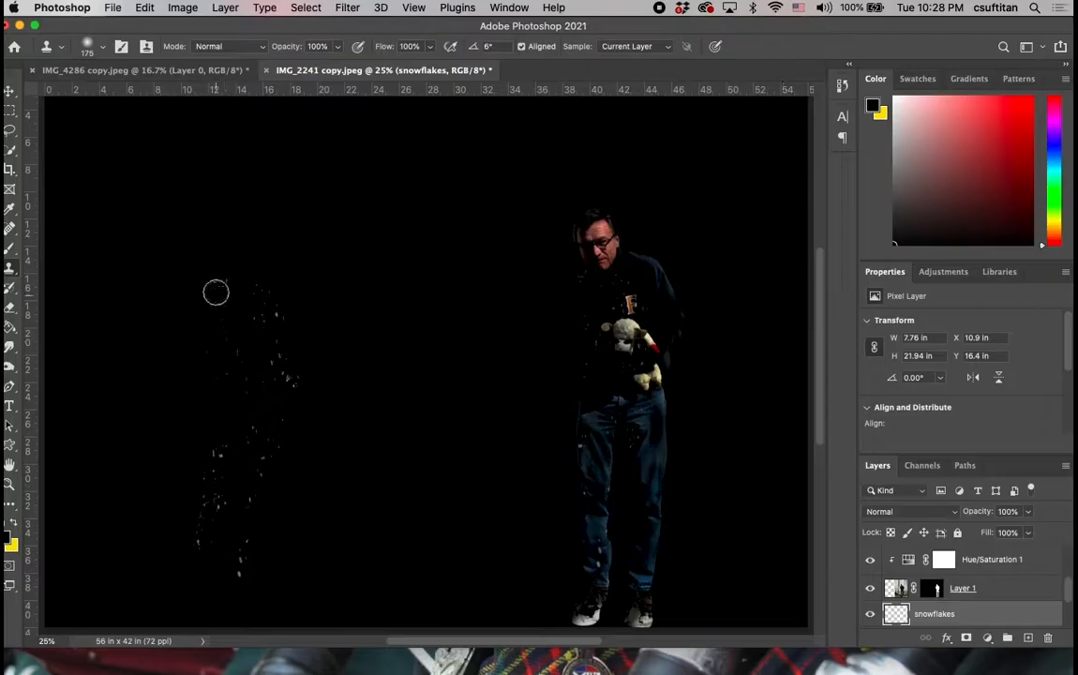
{"action": "left_click", "coordinate": [269, 303], "text": "alt"}
{"action": "mouse_move", "coordinate": [644, 275]}
{"action": "left_mouse_down"}
{"action": "mouse_move", "coordinate": [654, 320]}
{"action": "mouse_move", "coordinate": [650, 309]}
{"action": "left_mouse_up"}
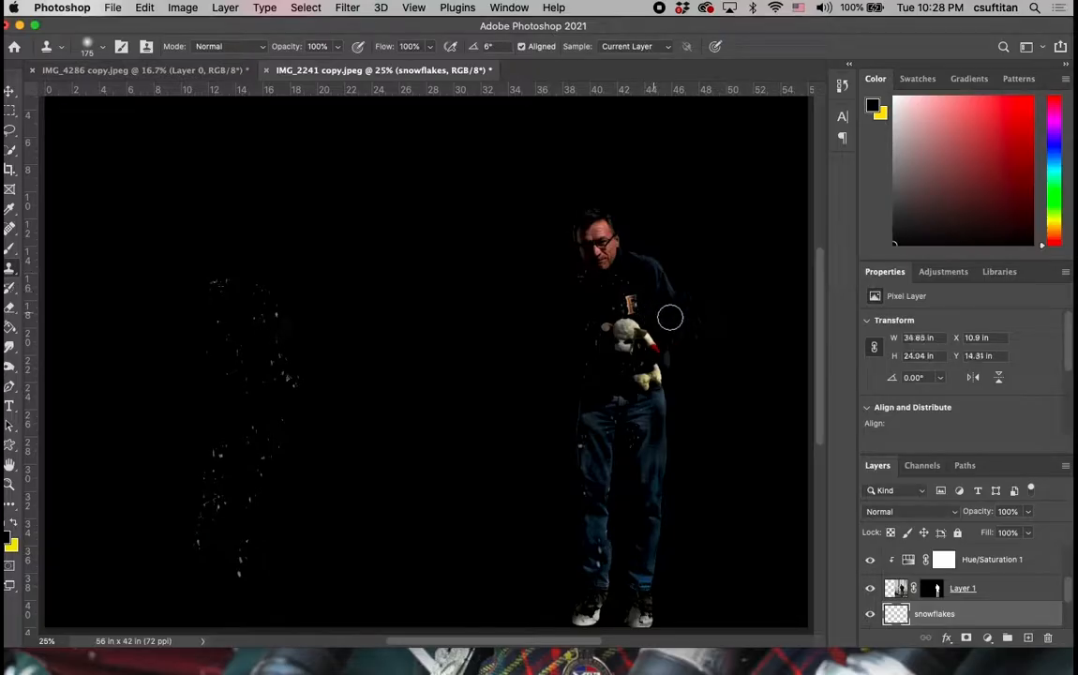
{"action": "left_click", "coordinate": [1011, 594]}
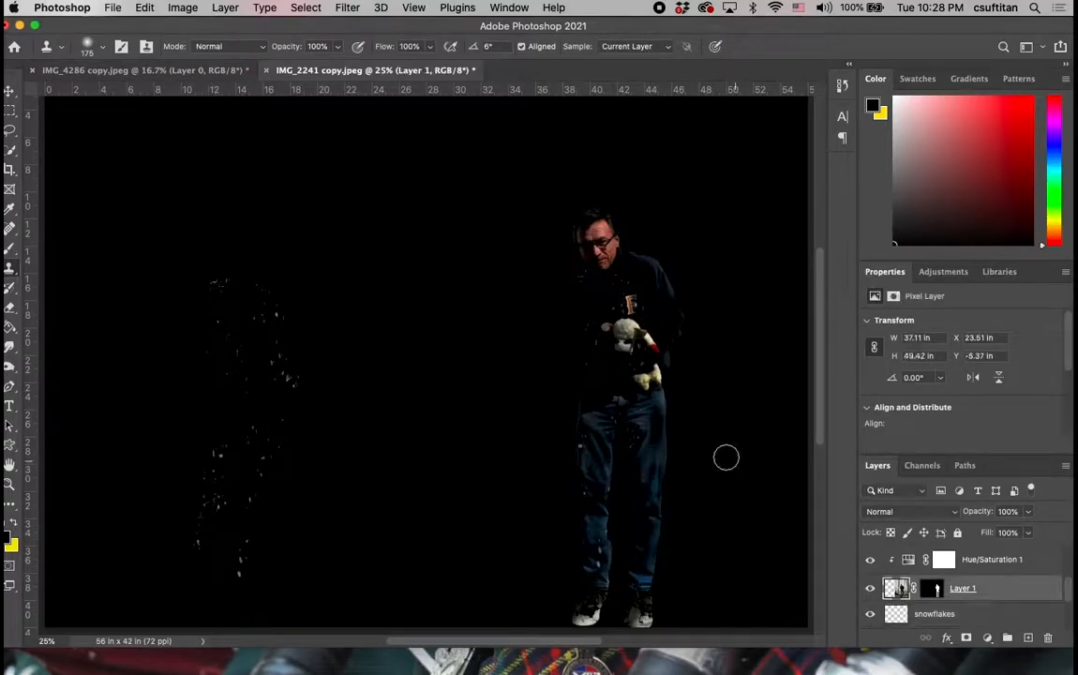
{"action": "mouse_move", "coordinate": [638, 307]}
{"action": "left_mouse_down"}
{"action": "mouse_move", "coordinate": [656, 386]}
{"action": "mouse_move", "coordinate": [651, 368]}
{"action": "mouse_move", "coordinate": [642, 456]}
{"action": "mouse_move", "coordinate": [660, 466]}
{"action": "mouse_move", "coordinate": [658, 457]}
{"action": "mouse_move", "coordinate": [651, 535]}
{"action": "mouse_move", "coordinate": [635, 481]}
{"action": "mouse_move", "coordinate": [645, 530]}
{"action": "mouse_move", "coordinate": [583, 473]}
{"action": "mouse_move", "coordinate": [600, 290]}
{"action": "mouse_move", "coordinate": [603, 260]}
{"action": "left_mouse_up"}
- Sample another patch of the snowflakes layer and clone flakes over the man's face and chest on Layer 1
{"action": "left_click", "coordinate": [965, 615]}
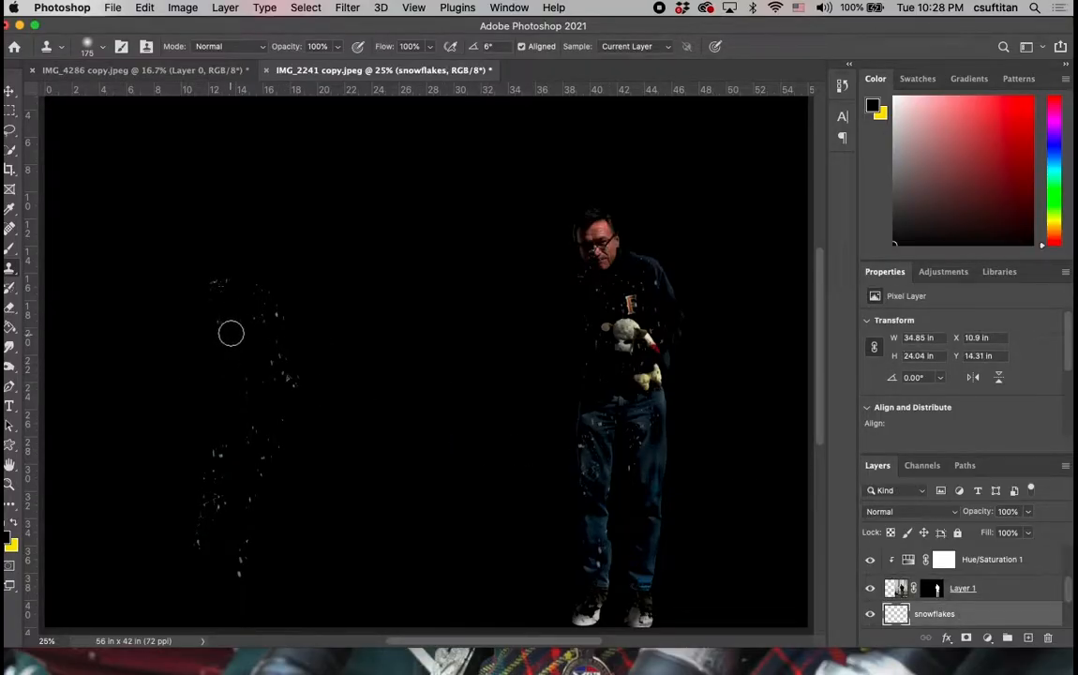
{"action": "left_click", "coordinate": [268, 318], "text": "alt"}
{"action": "left_click", "coordinate": [1003, 588]}
{"action": "left_click_drag", "start_coordinate": [600, 237], "coordinate": [627, 329]}
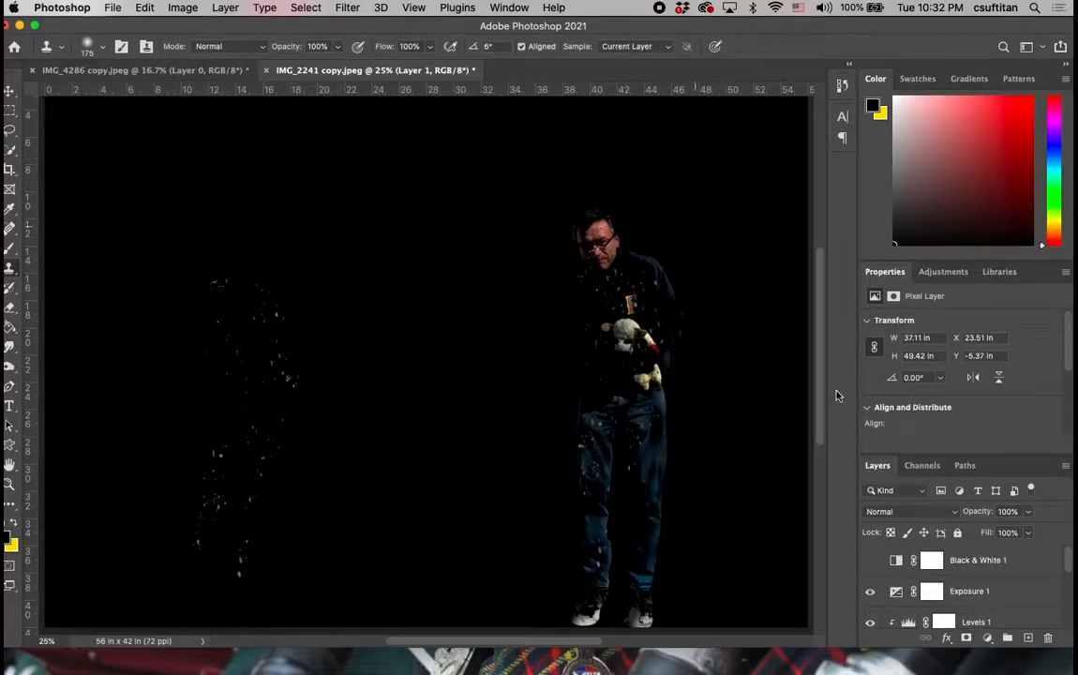
- Hide the snowflakes layer and black Layer 3, and show the entire composite photo at 12.5% zoom
{"action": "scroll", "coordinate": [984, 611], "scroll_direction": "down", "scroll_amount": 3}
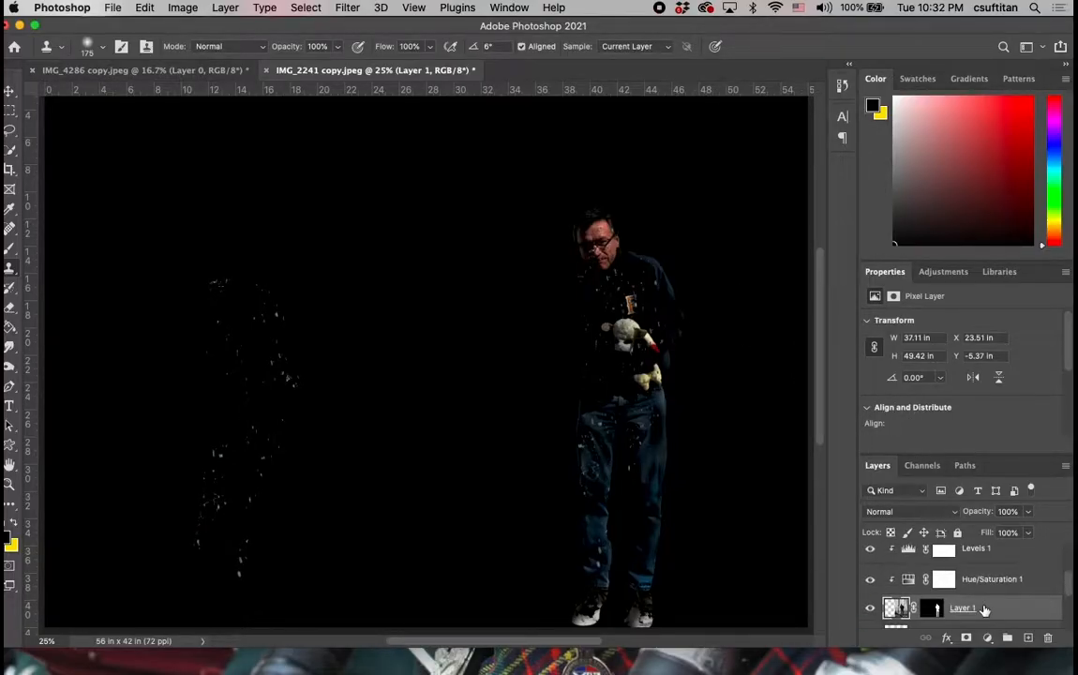
{"action": "scroll", "coordinate": [985, 611], "scroll_direction": "down", "scroll_amount": 2}
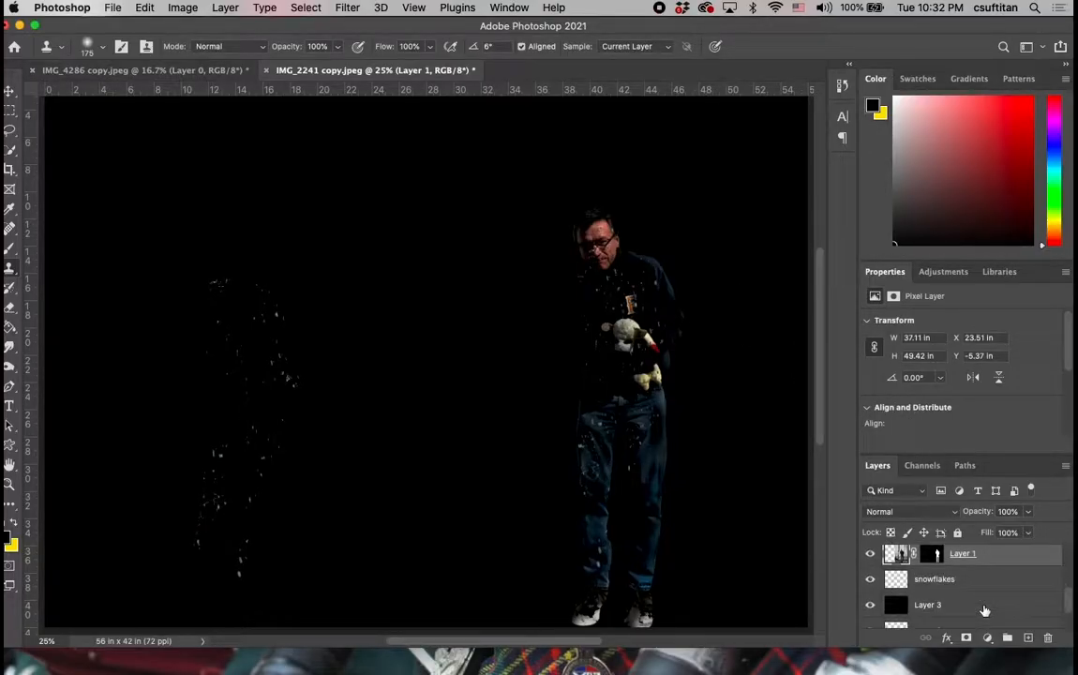
{"action": "left_click", "coordinate": [871, 605]}
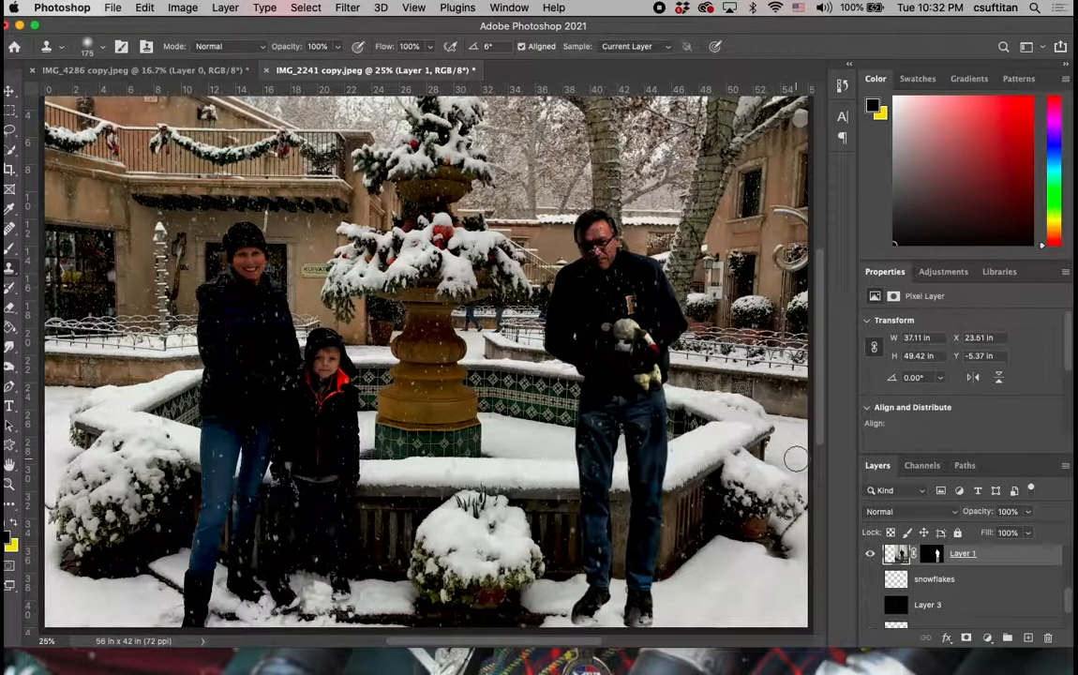
{"action": "key", "text": "super+0"}
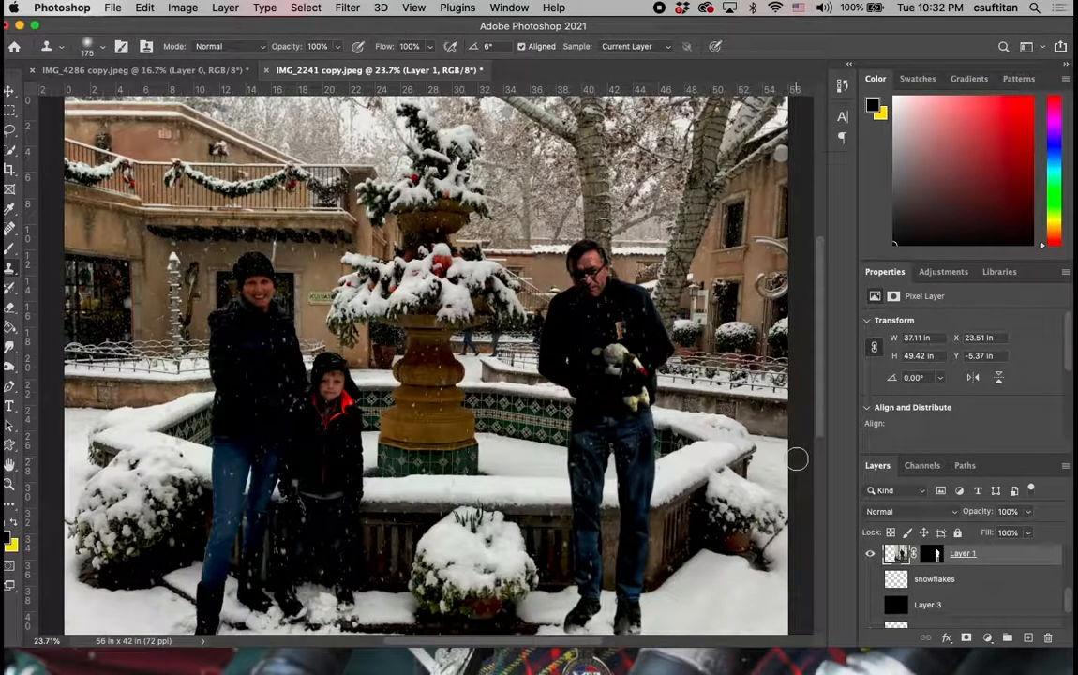
{"action": "key", "text": "super+minus"}
{"action": "key", "text": "super+minus"}
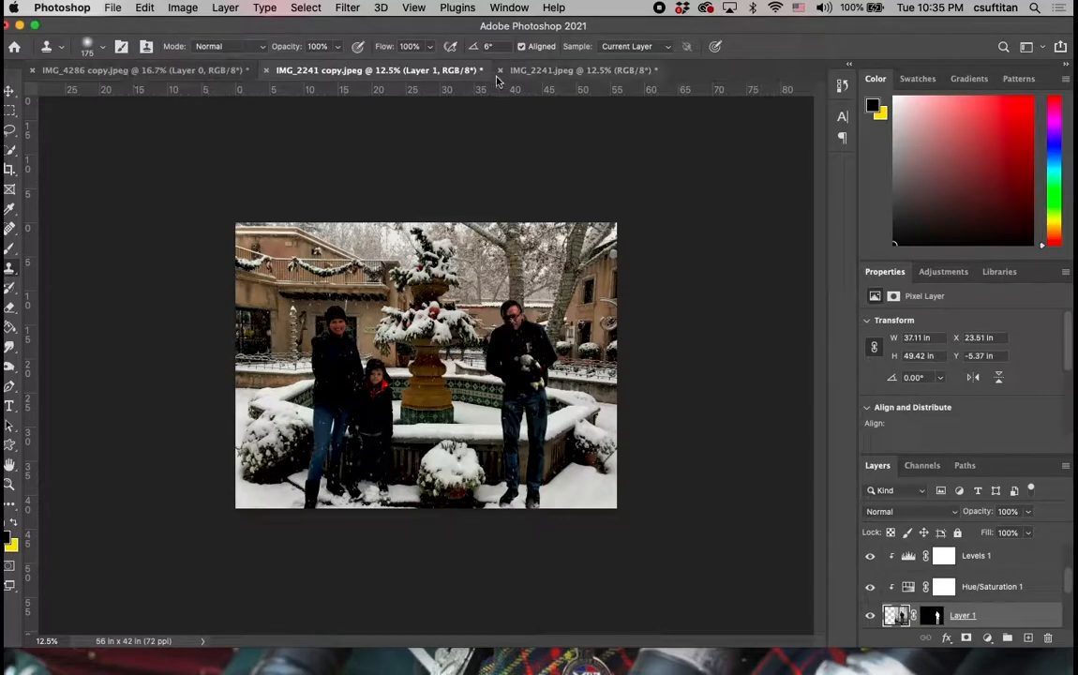
- Compare the composite with the original IMG_2241.jpeg and the man's source photo IMG_4286 copy.jpeg, ending on the composite
{"action": "left_click", "coordinate": [549, 71]}
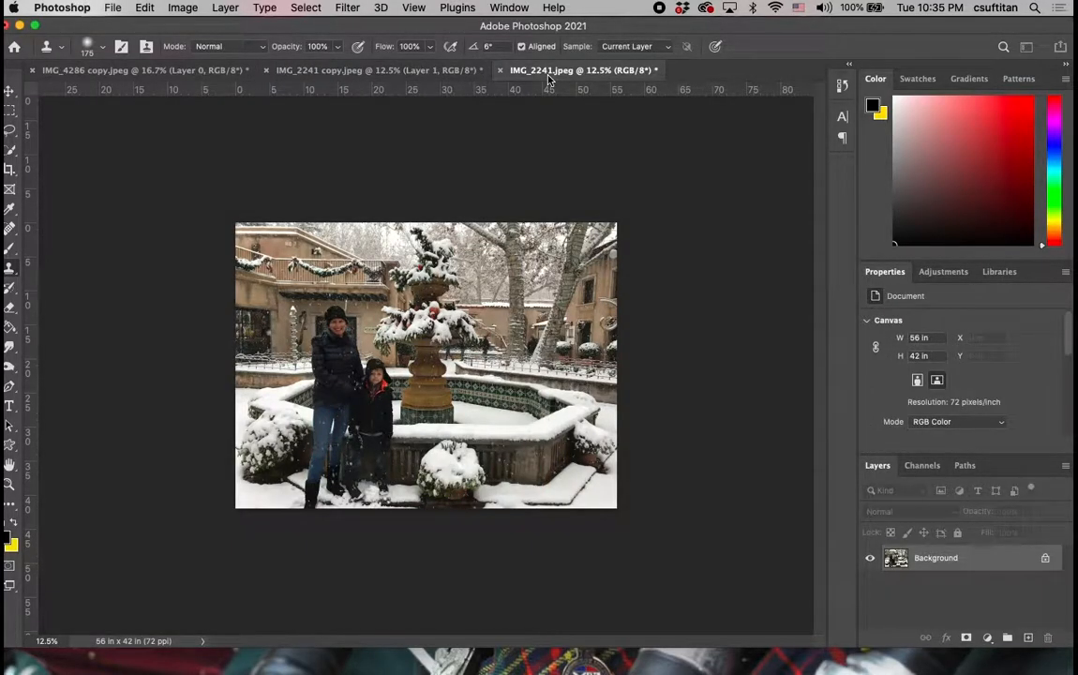
{"action": "left_click", "coordinate": [92, 72]}
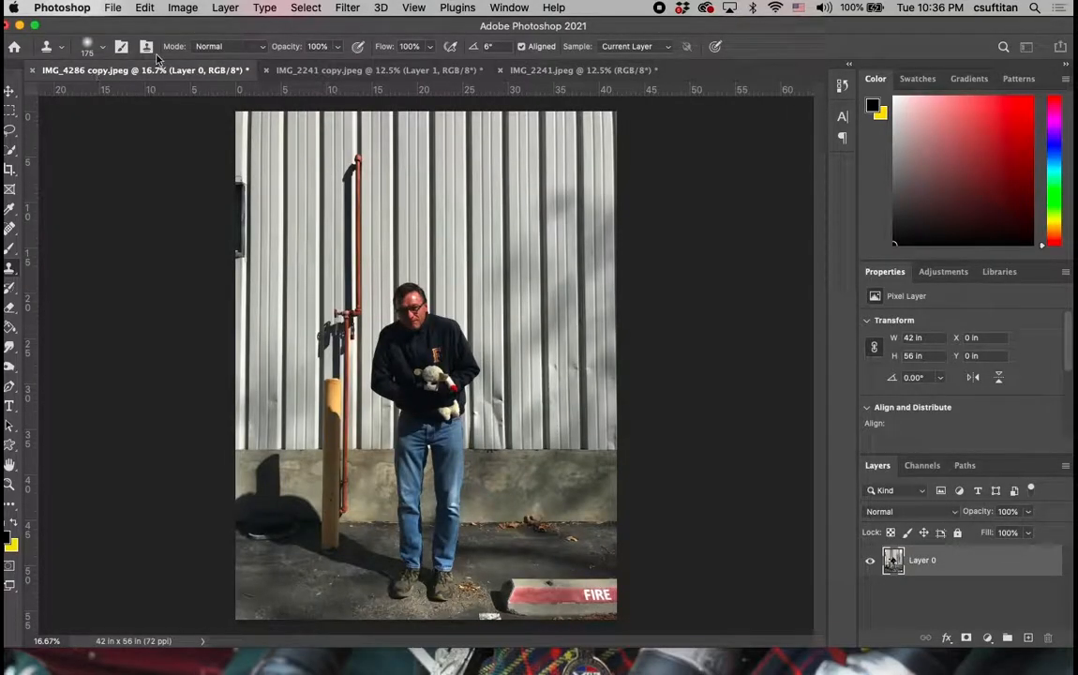
{"action": "left_click", "coordinate": [349, 72]}
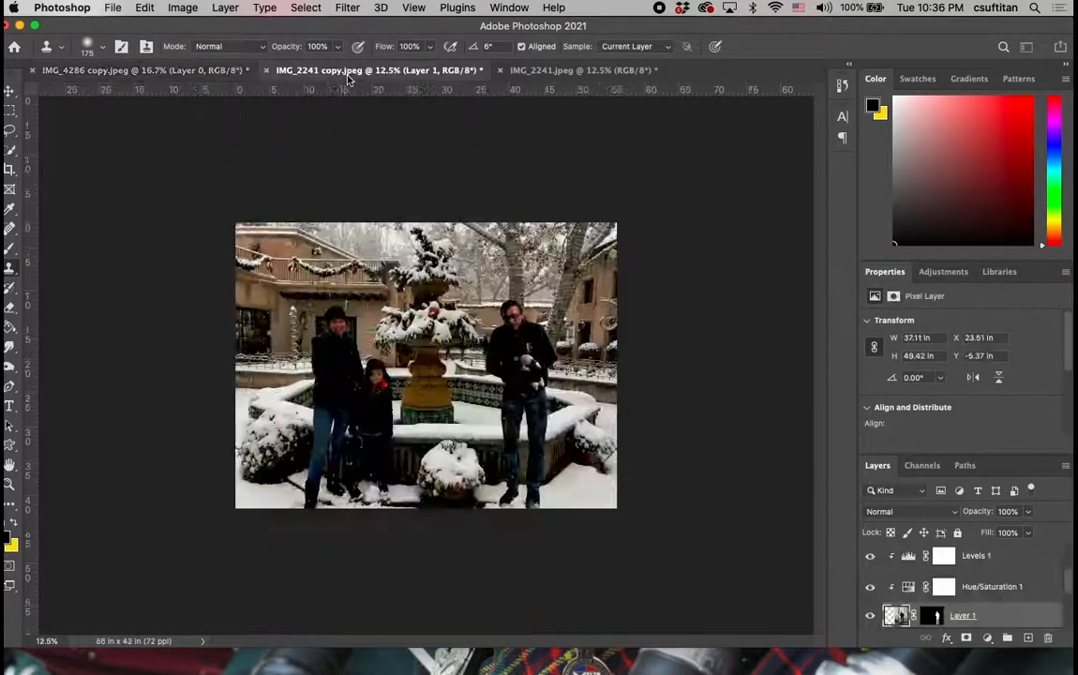